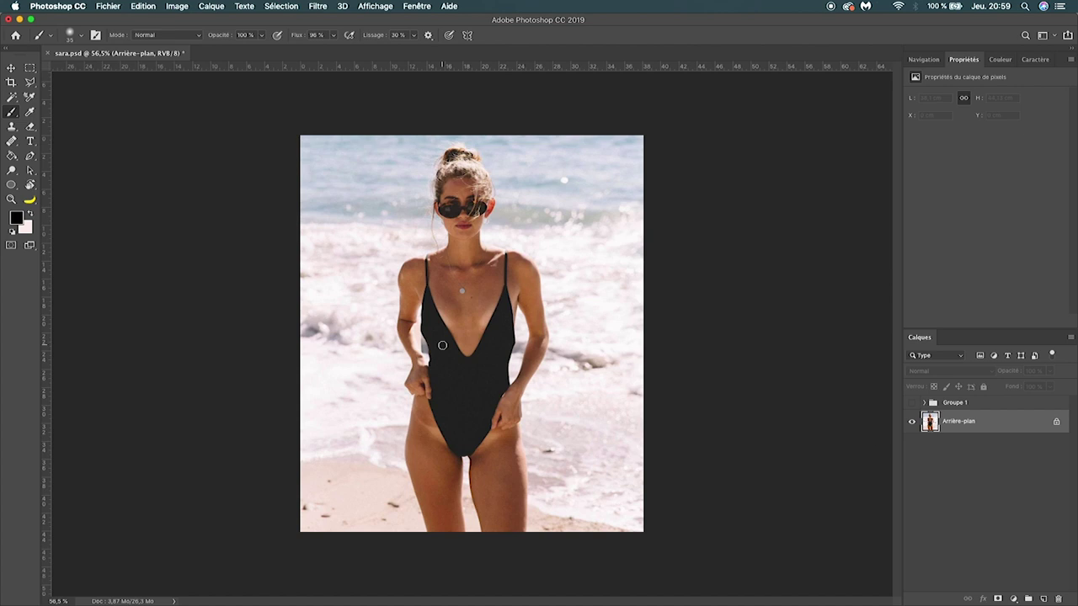
Duplicate the Arrière-plan layer to create Arrière-plan copie.
key(v)
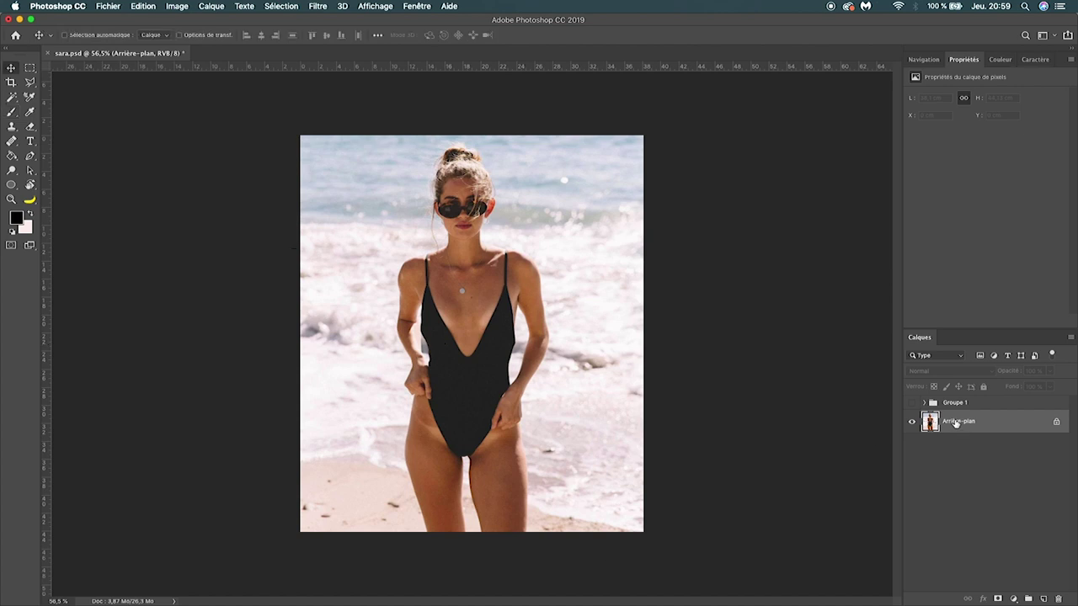
drag(955, 423, 1042, 599)
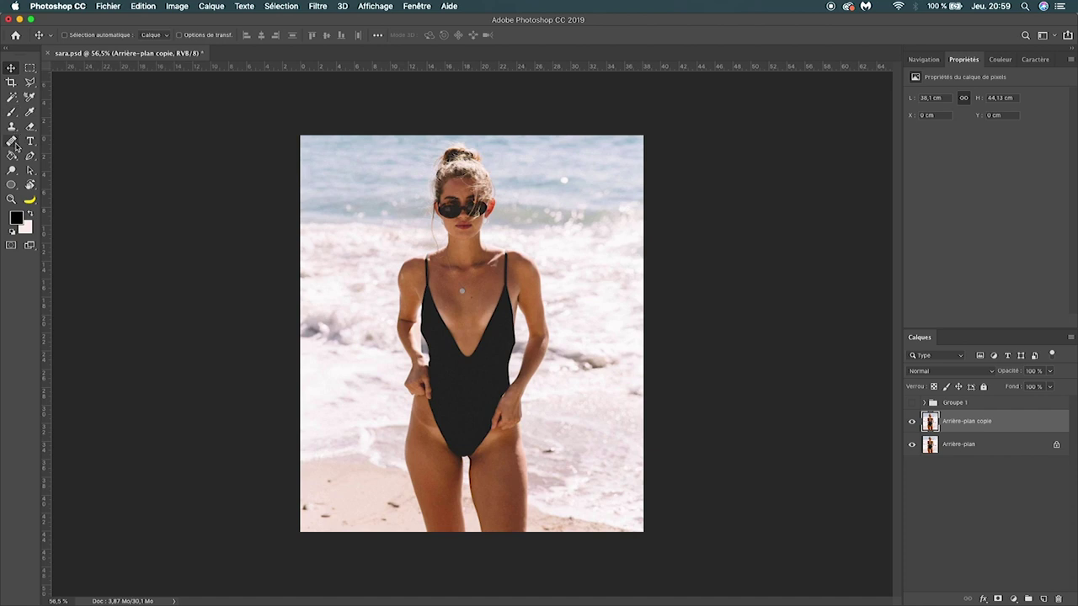
click(30, 155)
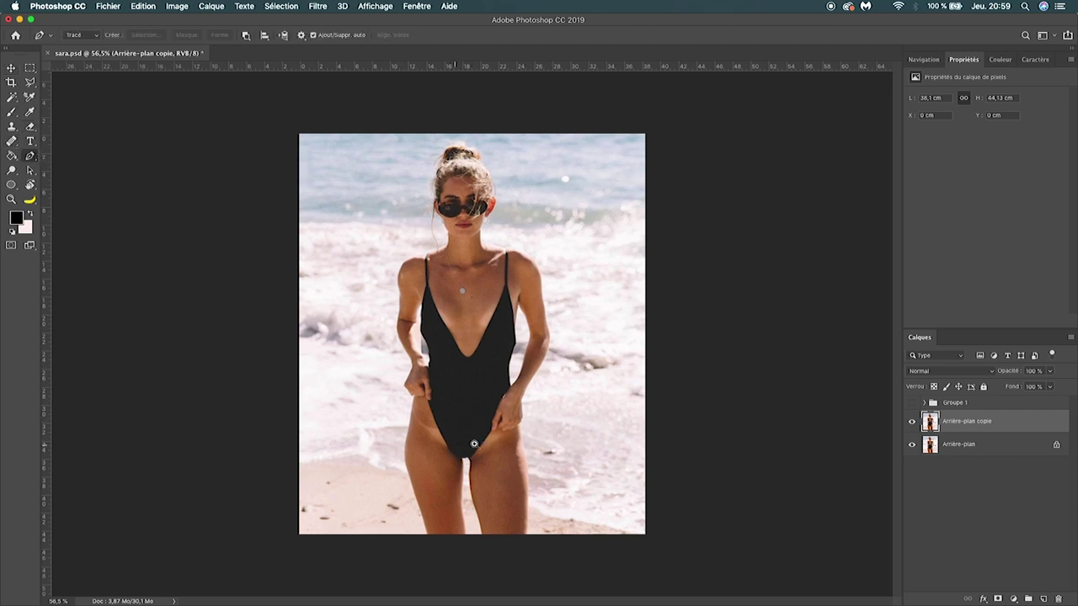
scroll(470, 413, up, 5)
scroll(459, 434, up, 5)
scroll(453, 447, down, 5)
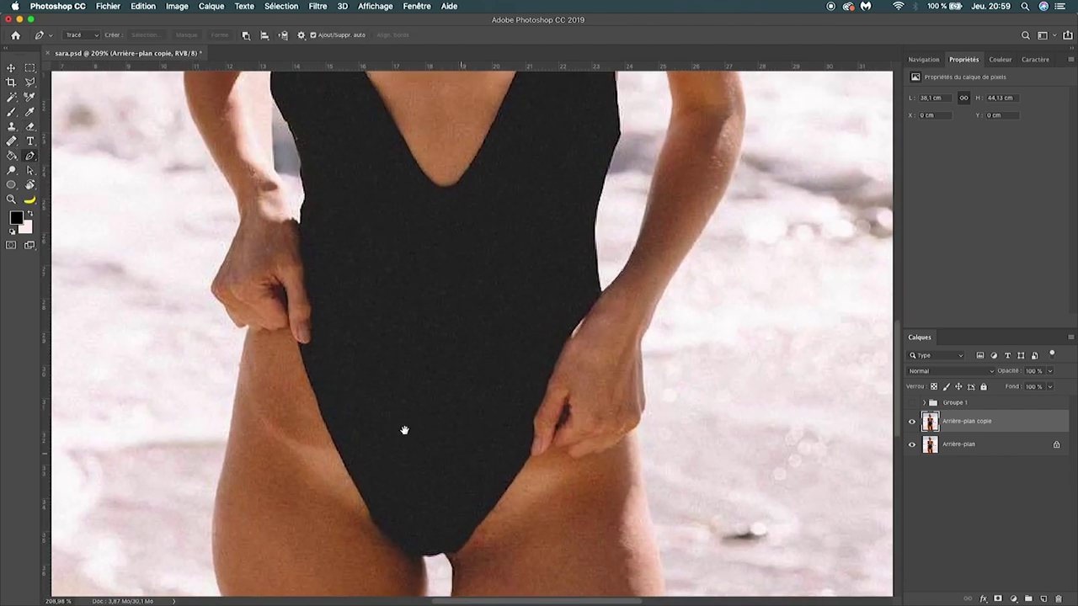
scroll(313, 389, up, 5)
Start a magnetic Freeform Pen path on the black swimsuit's edge and trace along it.
click(309, 389)
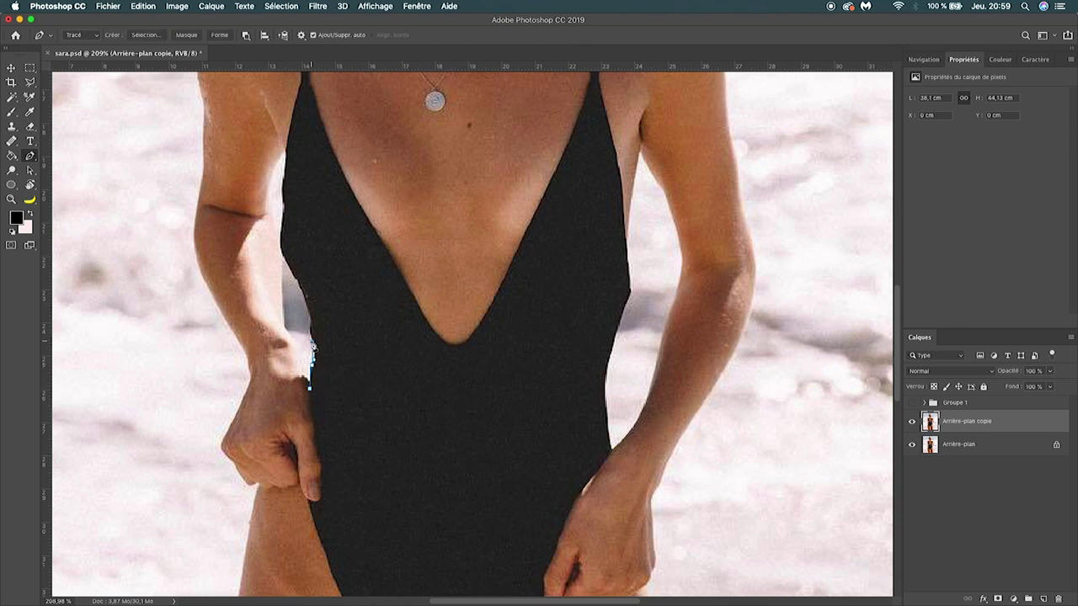
scroll(310, 335, up, 3)
scroll(313, 330, up, 2)
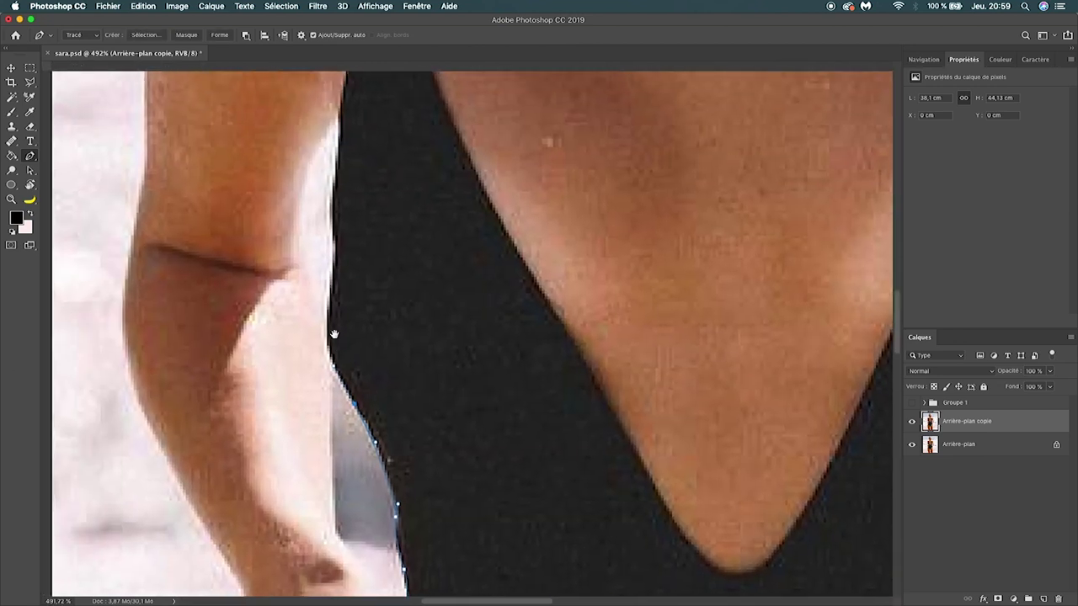
scroll(337, 277, up, 5)
scroll(362, 337, up, 3)
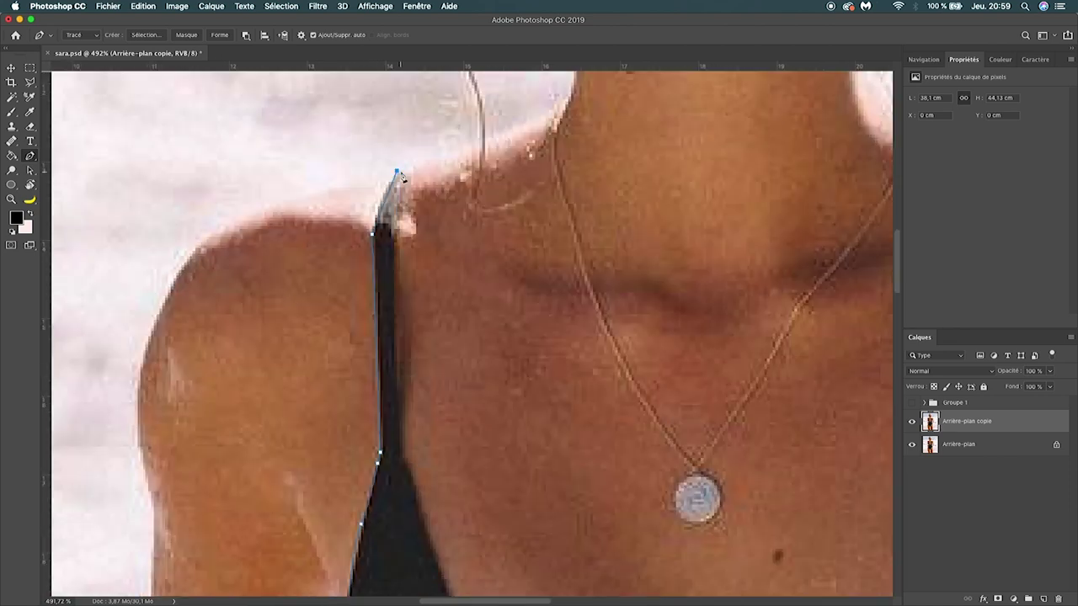
scroll(396, 252, down, 8)
scroll(421, 303, down, 3)
scroll(427, 316, up, 3)
Finish tracing the swimsuit outline and close the path at its starting point.
scroll(427, 319, right, 5)
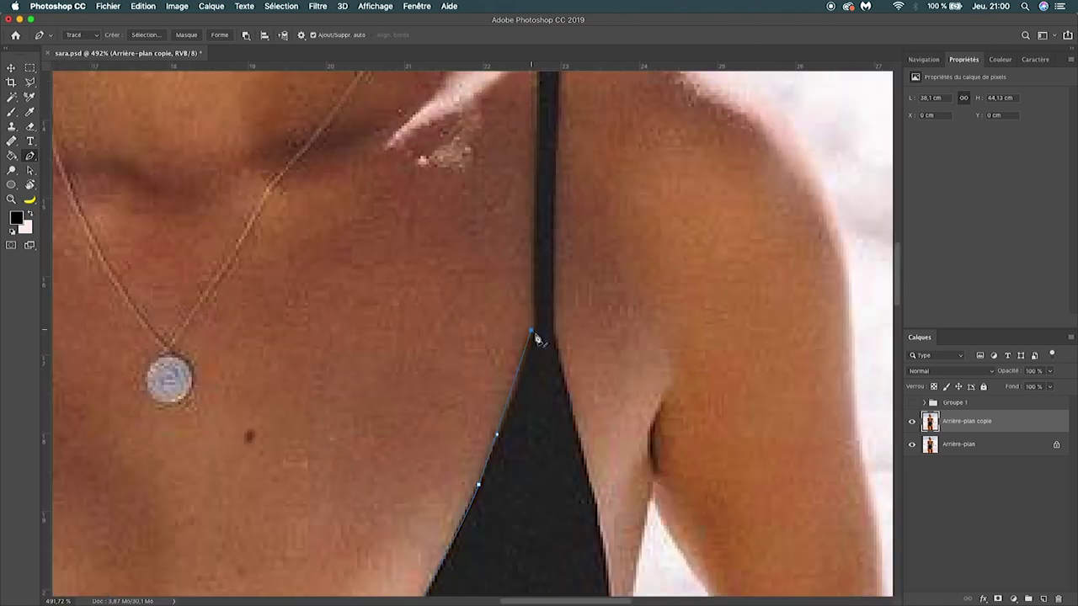
scroll(428, 322, right, 3)
scroll(428, 325, right, 3)
scroll(428, 327, down, 5)
scroll(404, 337, down, 5)
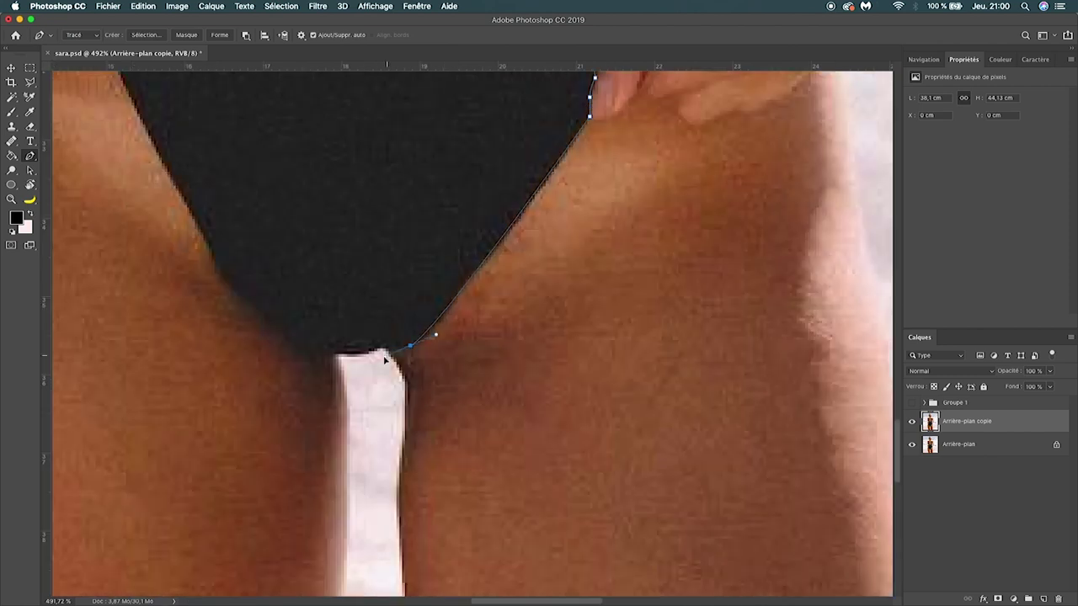
scroll(396, 354, up, 1)
scroll(297, 256, up, 3)
scroll(303, 265, up, 4)
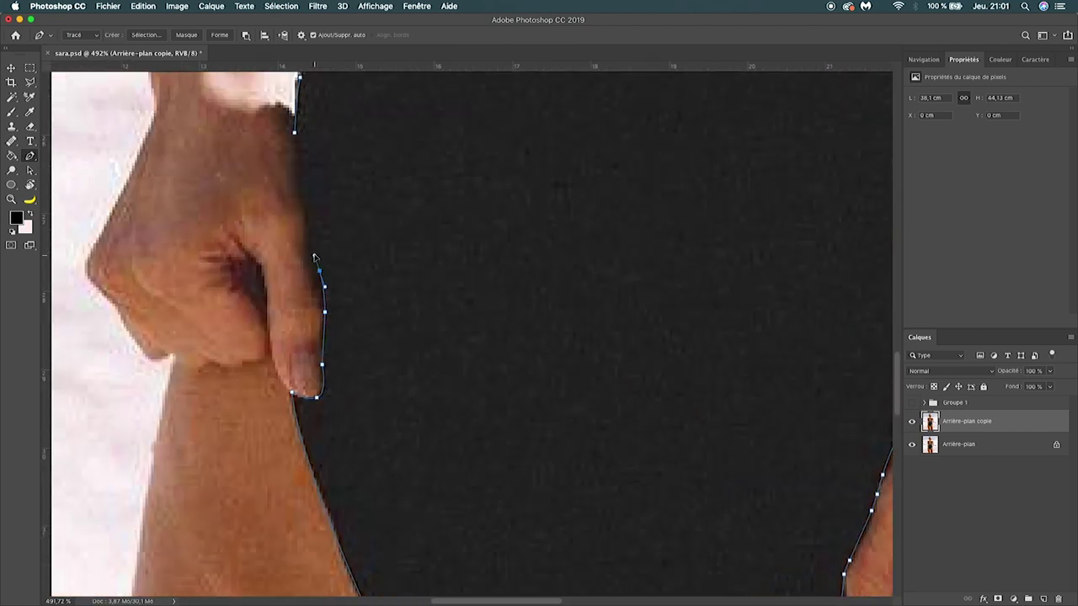
click(295, 138)
key(super+0)
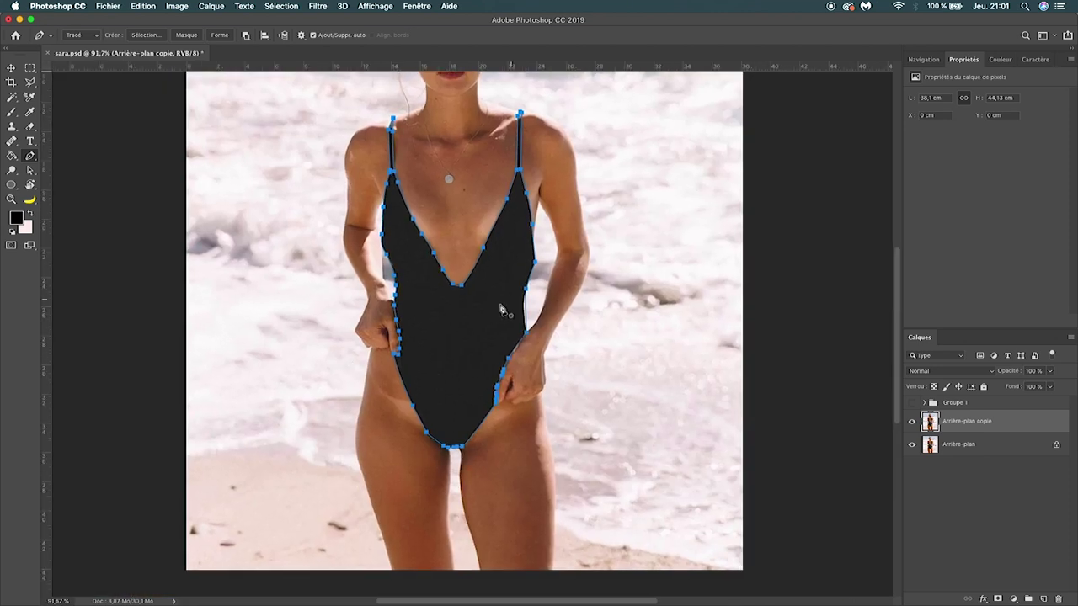
right_click(473, 314)
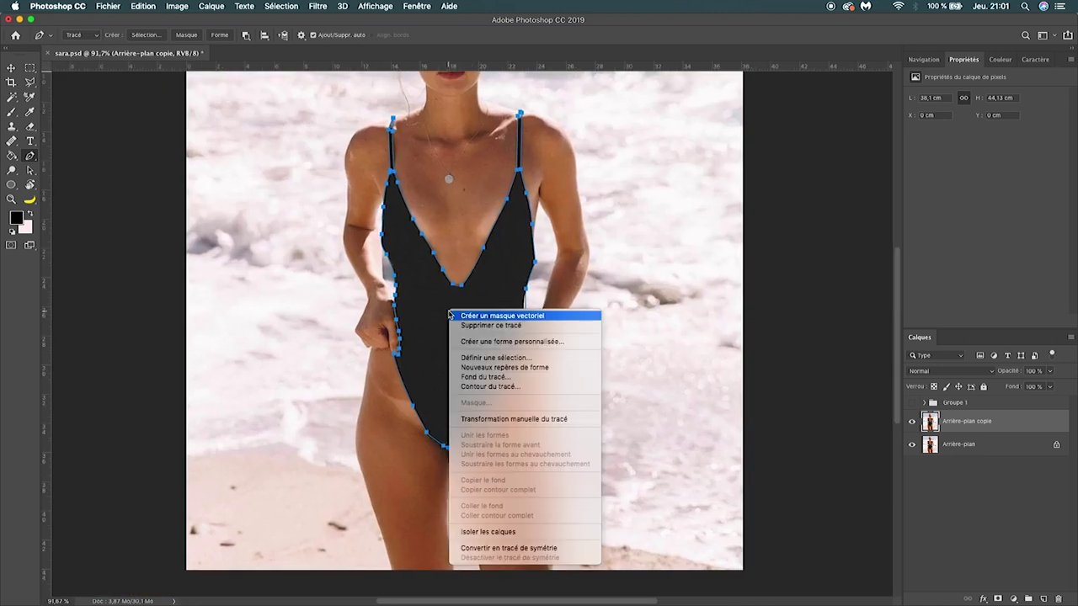
Turn the swimsuit path into a selection with 0 px feathering.
click(503, 358)
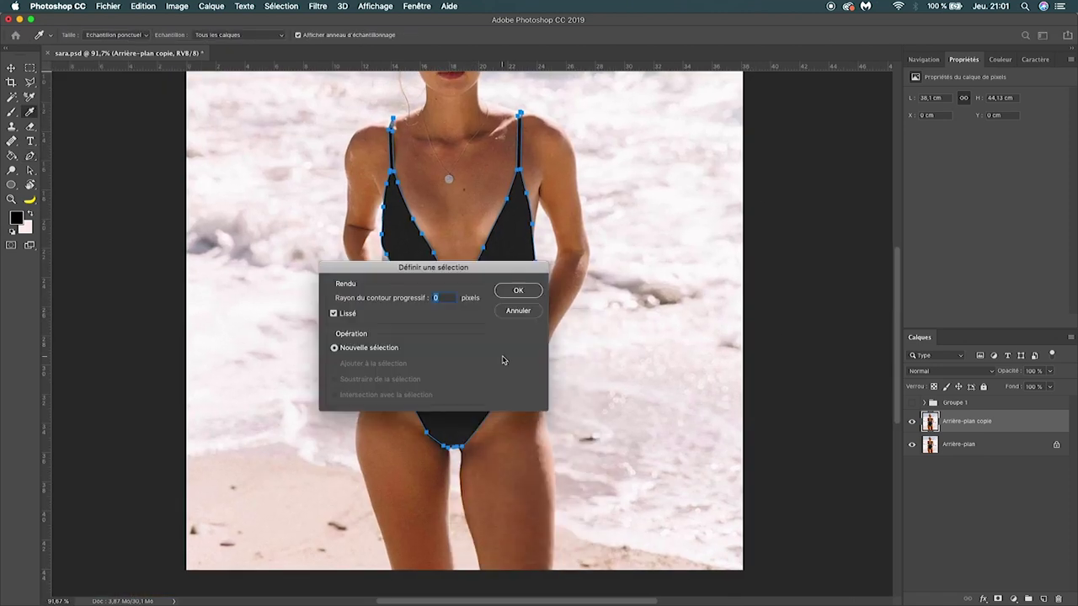
click(519, 290)
key(m)
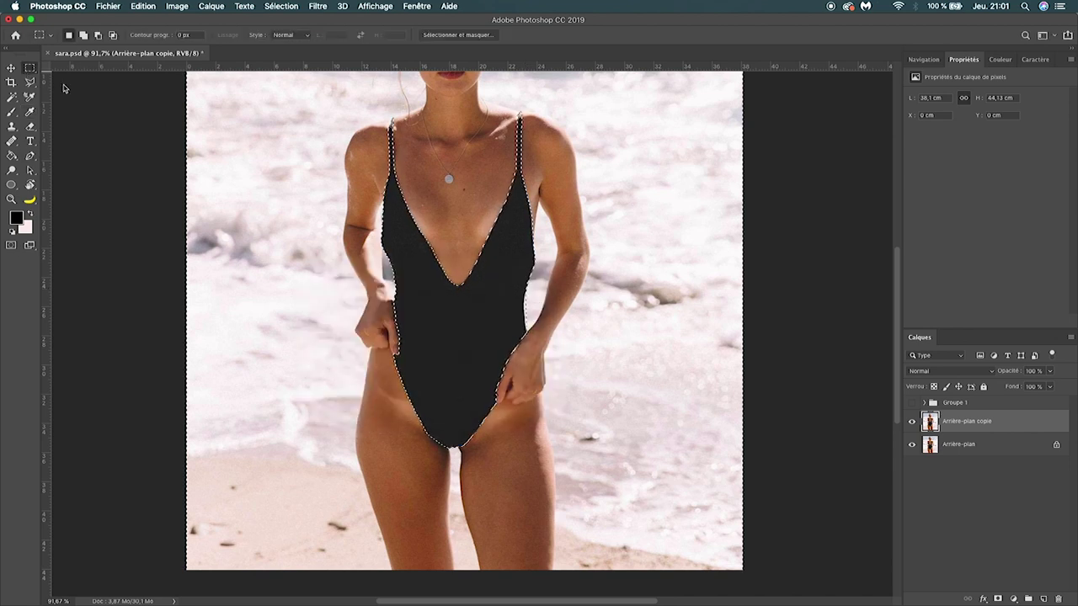
right_click(441, 298)
click(469, 310)
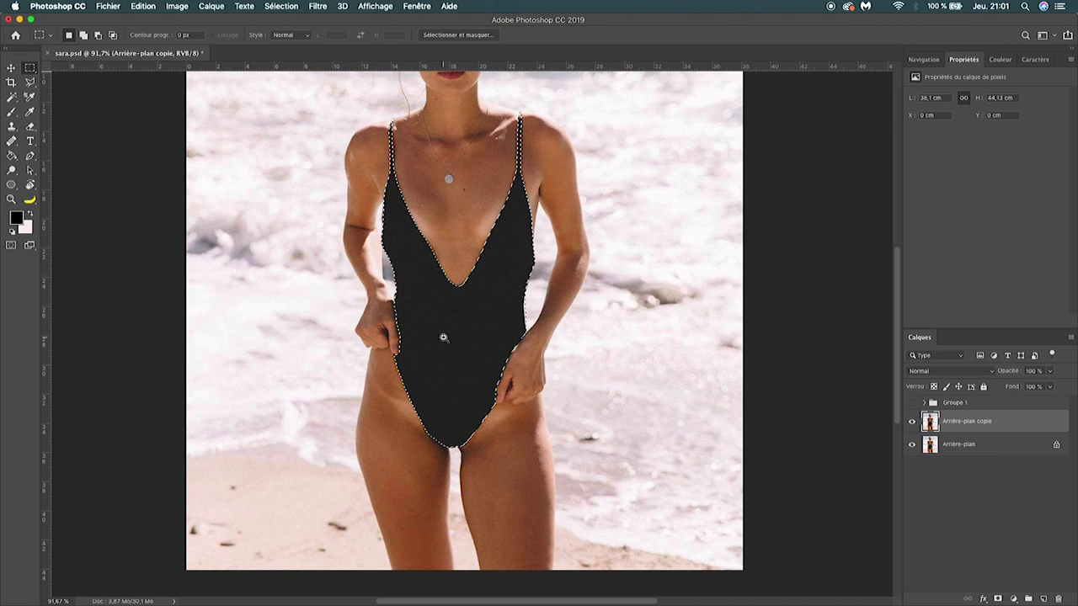
scroll(443, 338, down, 4)
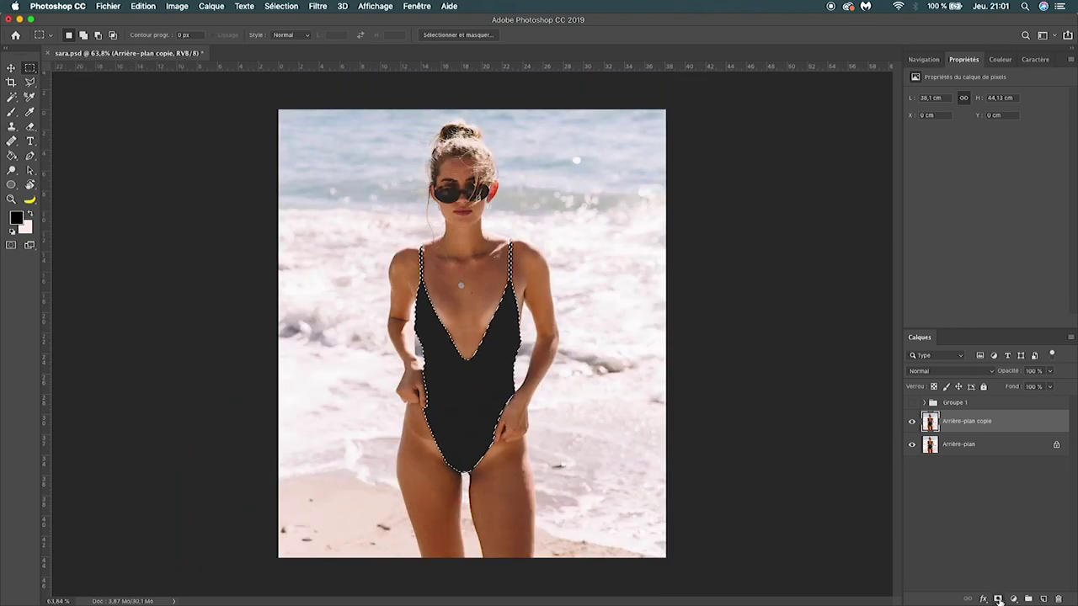
Mask Arrière-plan copie to the swimsuit and check it by toggling Arrière-plan's visibility.
click(998, 598)
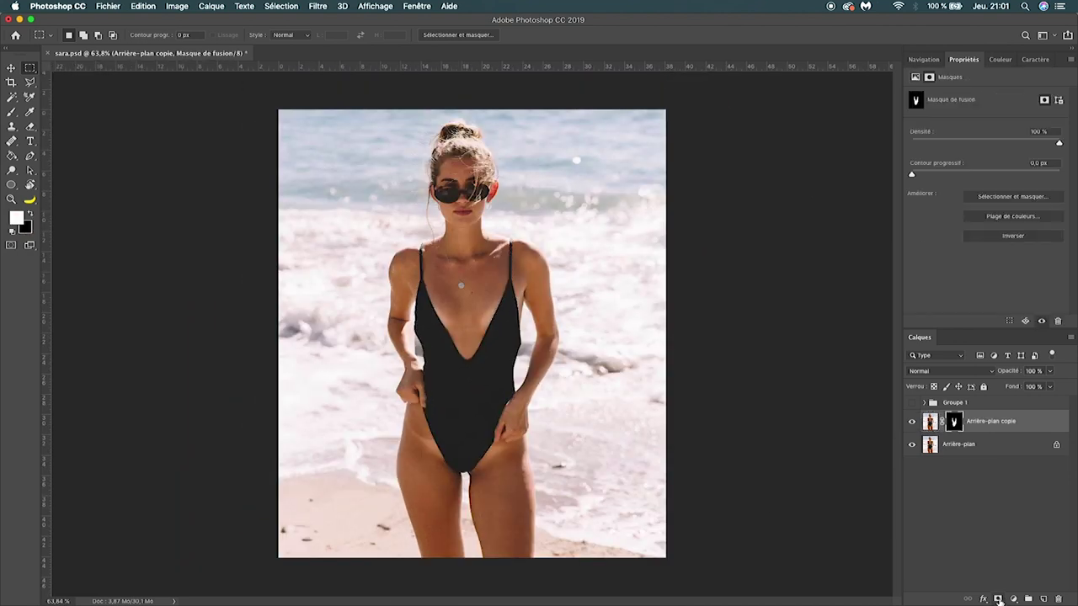
click(911, 444)
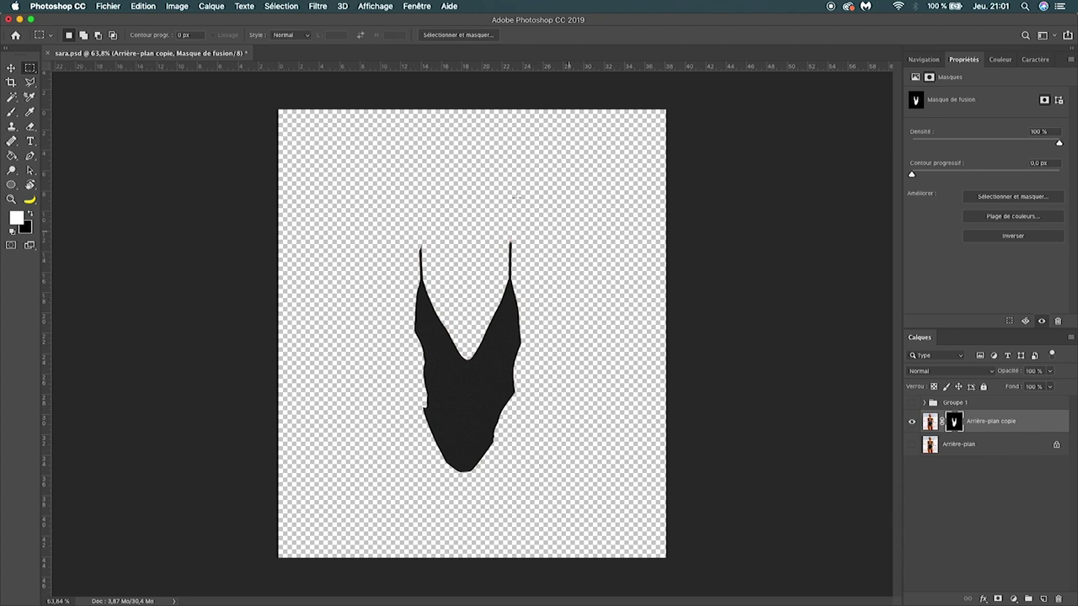
click(911, 444)
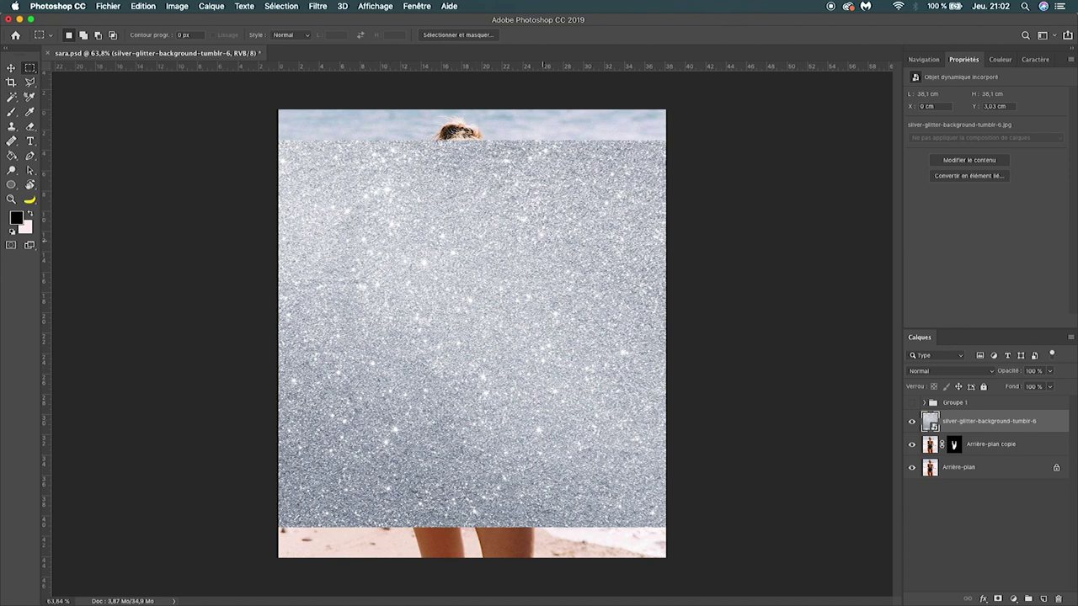
Scale the silver glitter to about 39% over the torso and clip it to Arrière-plan copie.
key(ctrl+t)
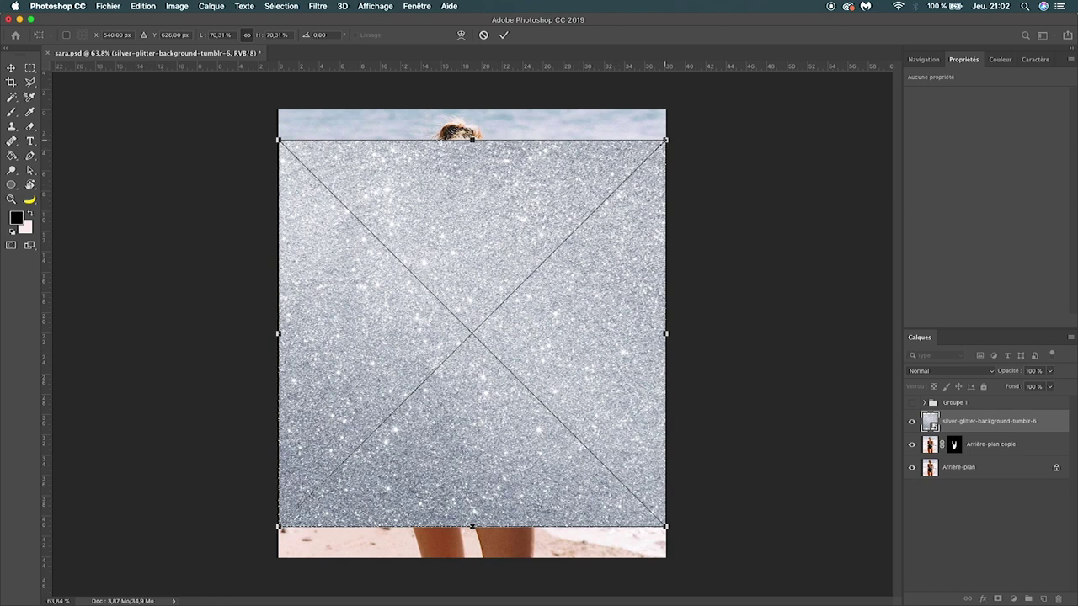
drag(666, 139, 580, 222)
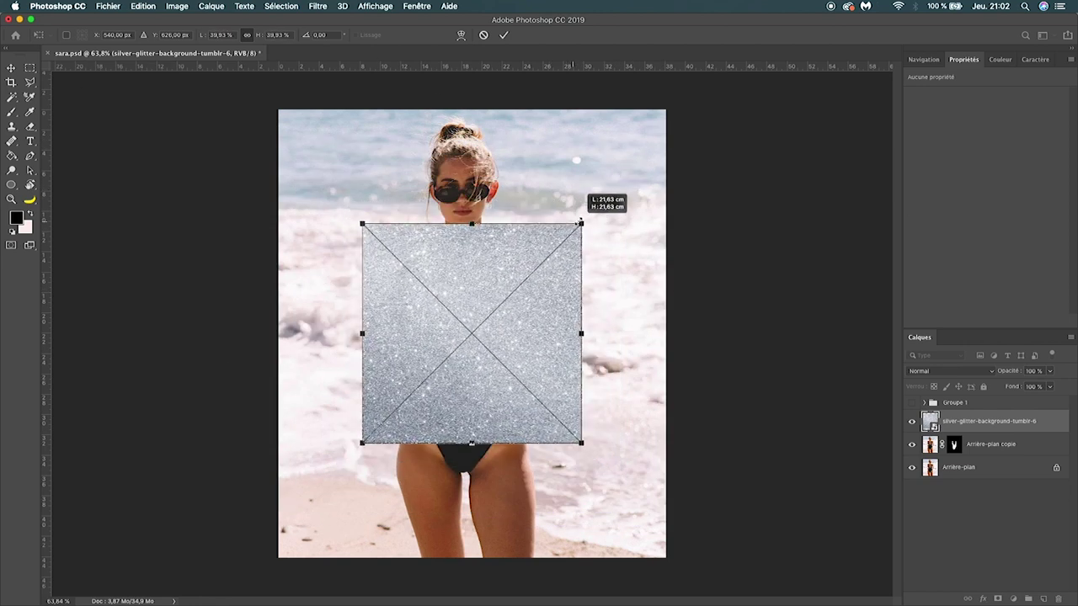
drag(543, 295, 535, 328)
drag(578, 257, 597, 243)
drag(563, 315, 555, 308)
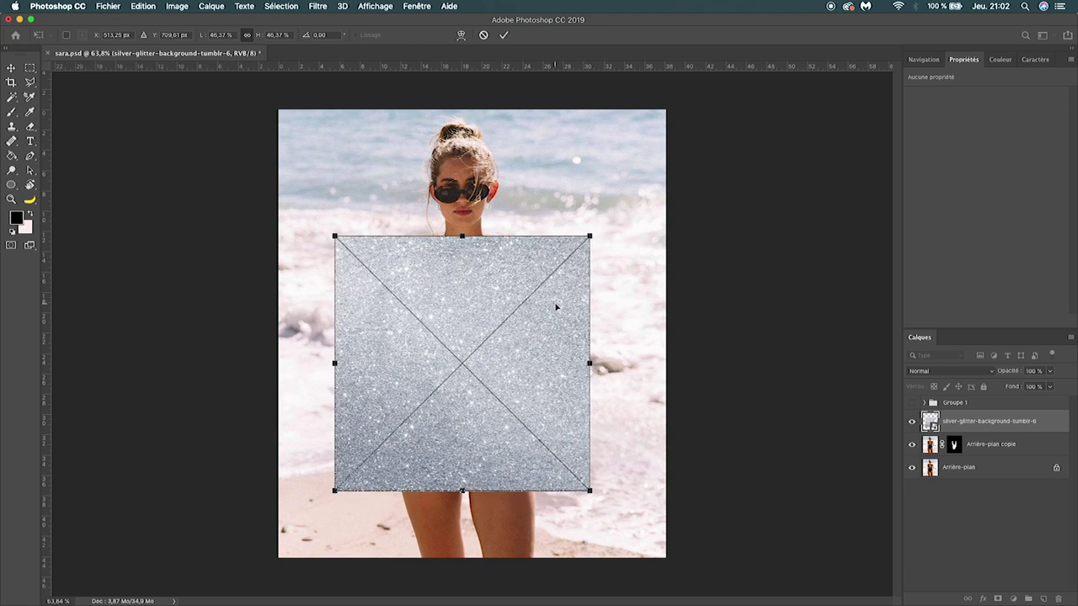
key(Return)
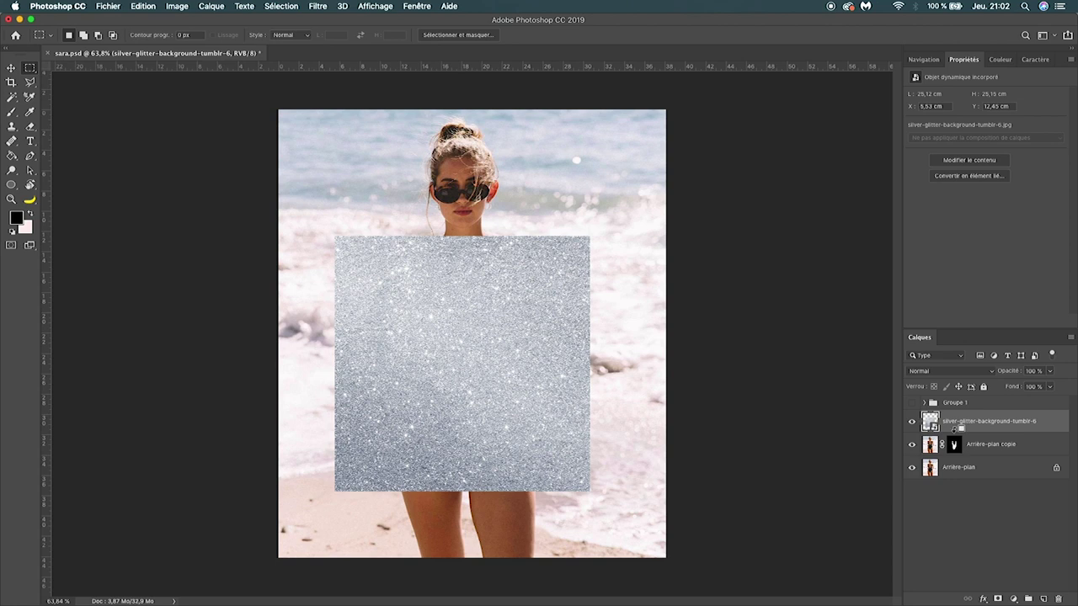
alt+click(954, 430)
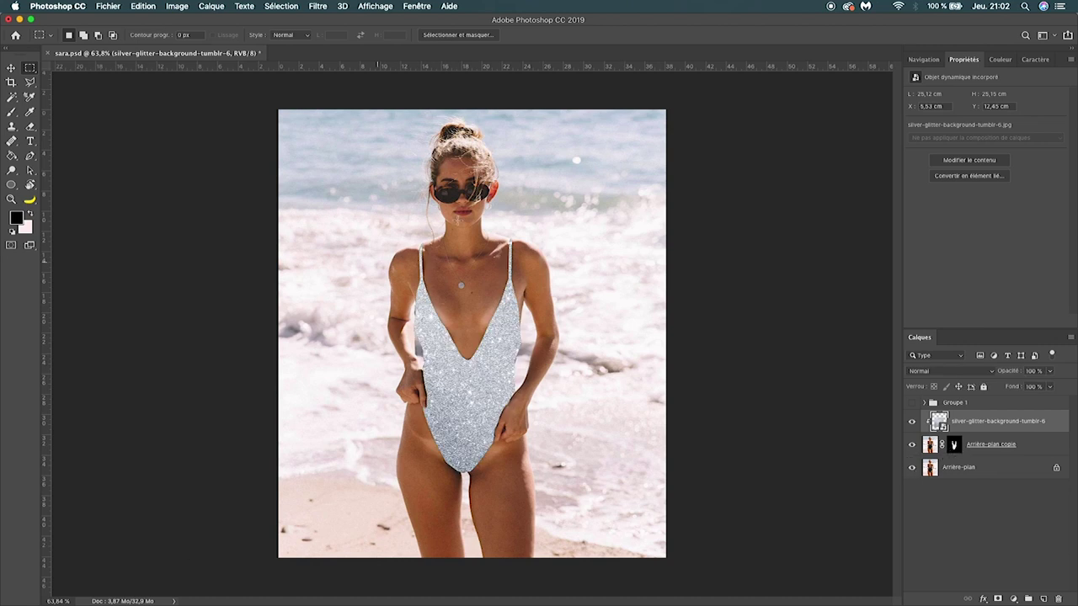
scroll(455, 221, up, 2)
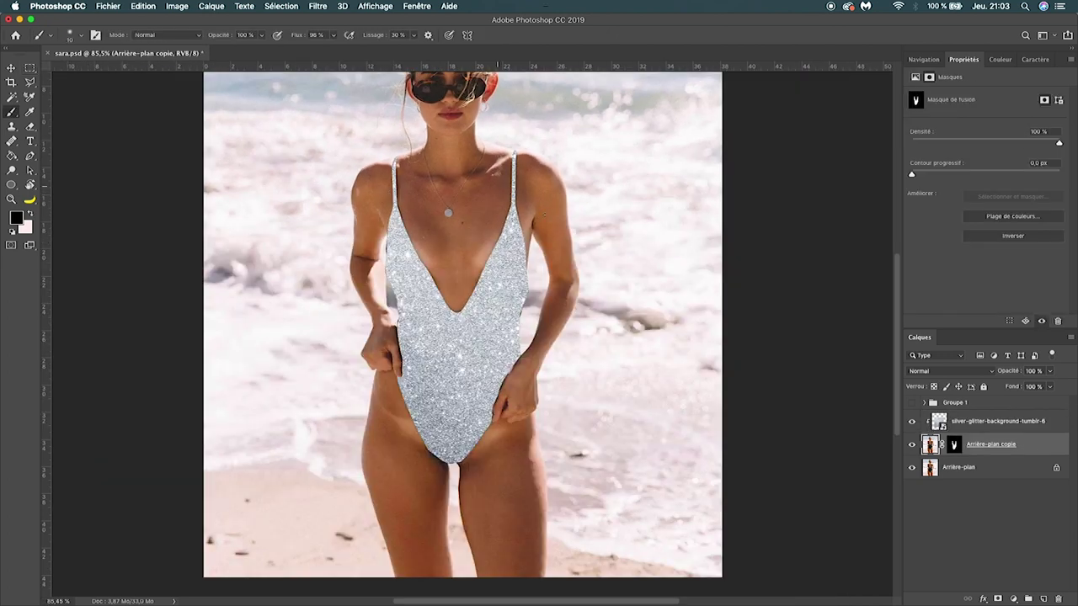
Paint black on the Arrière-plan copie mask to hide stray glitter along the arm and finger.
click(953, 446)
mouse_move(387, 259)
mouse_down()
mouse_move(428, 269)
mouse_move(405, 185)
mouse_up()
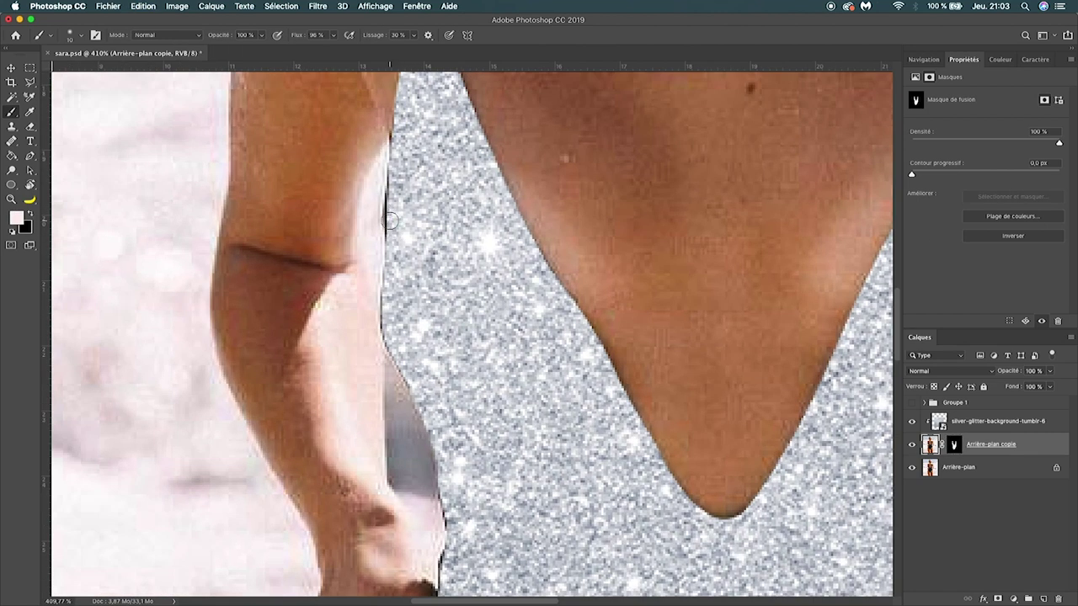
click(953, 446)
drag(396, 232, 391, 217)
scroll(353, 270, down, 10)
scroll(353, 269, right, 3)
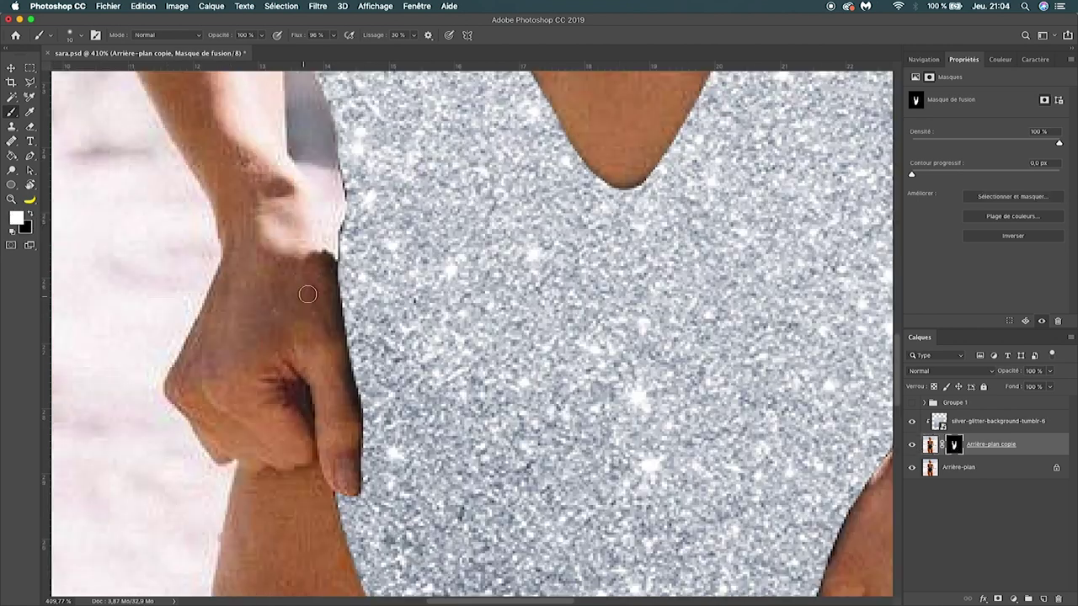
key(bracketright)
key(bracketright)
drag(320, 312, 328, 468)
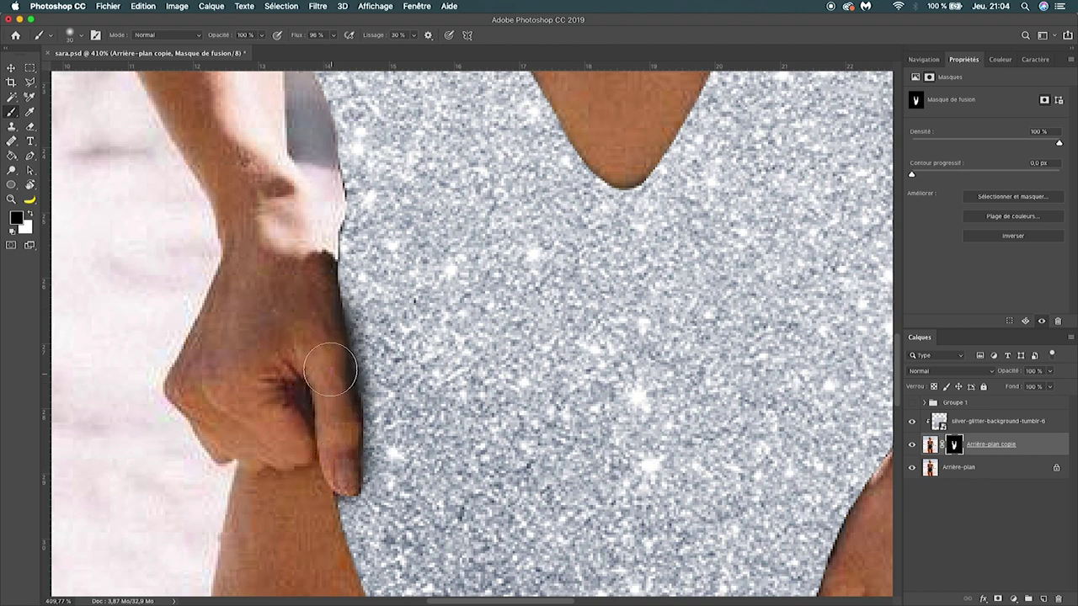
Tidy the suit's mask edge near the hand, then switch the paint colour to white.
scroll(308, 309, down, 2)
scroll(295, 353, down, 5)
scroll(273, 396, down, 4)
scroll(389, 370, up, 3)
scroll(390, 371, up, 1)
scroll(532, 407, down, 5)
scroll(532, 406, up, 4)
scroll(532, 406, up, 2)
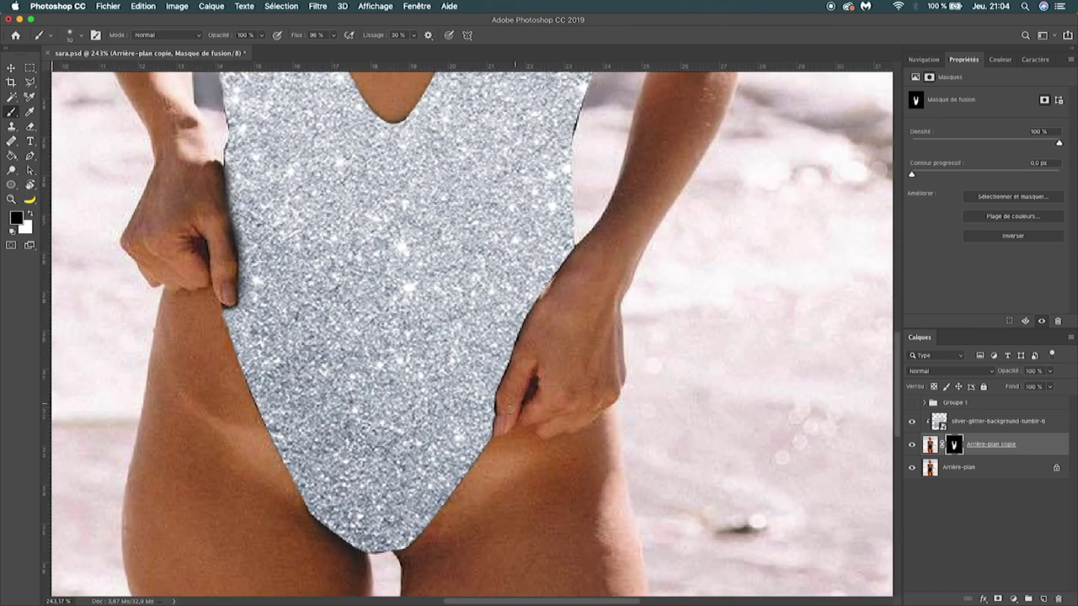
right_click(501, 420)
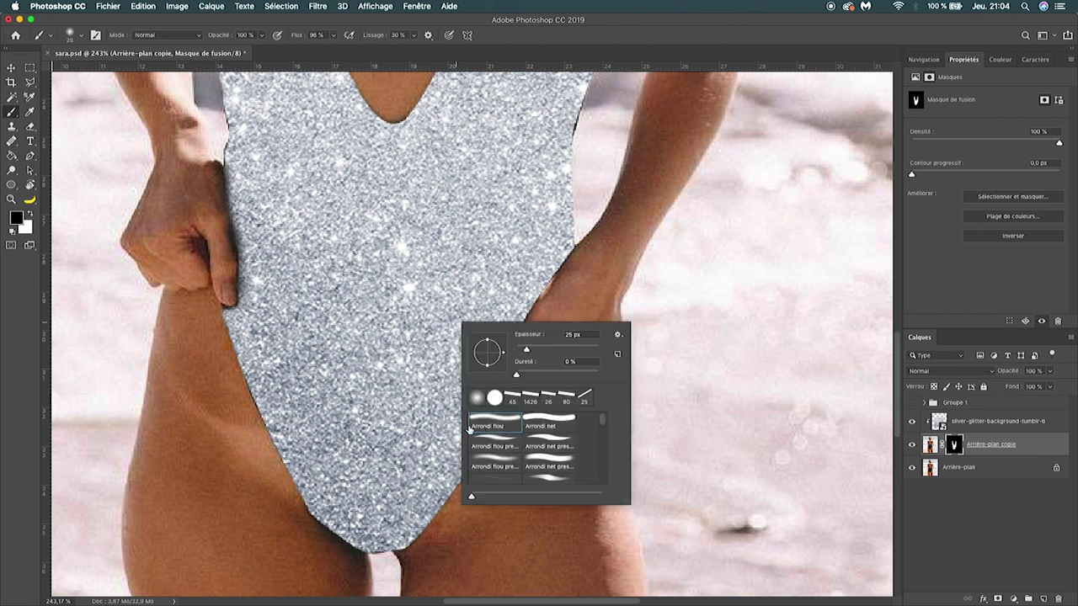
click(585, 289)
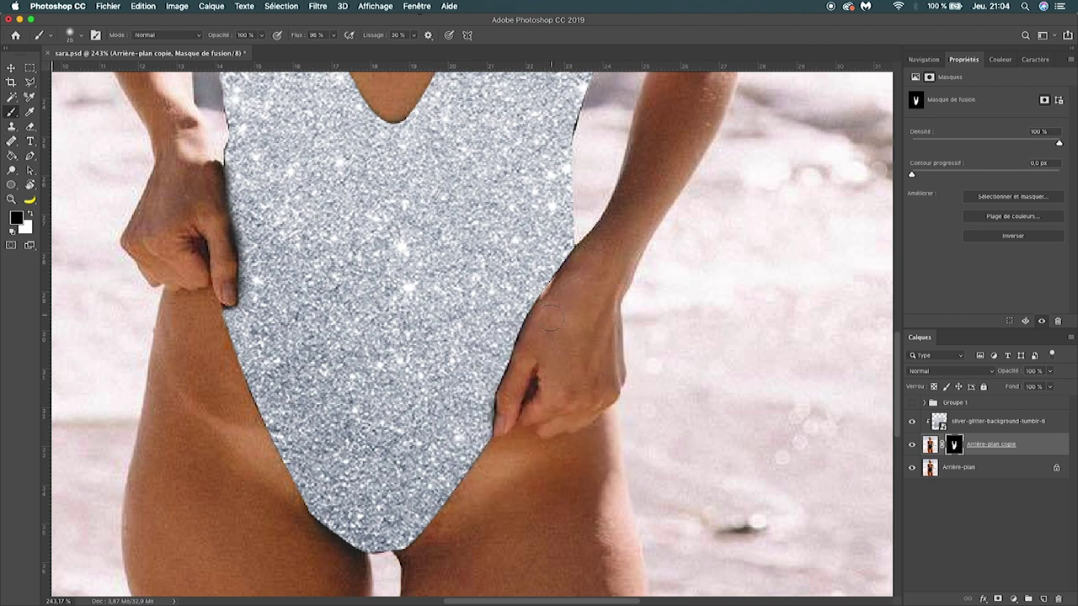
drag(557, 330, 537, 370)
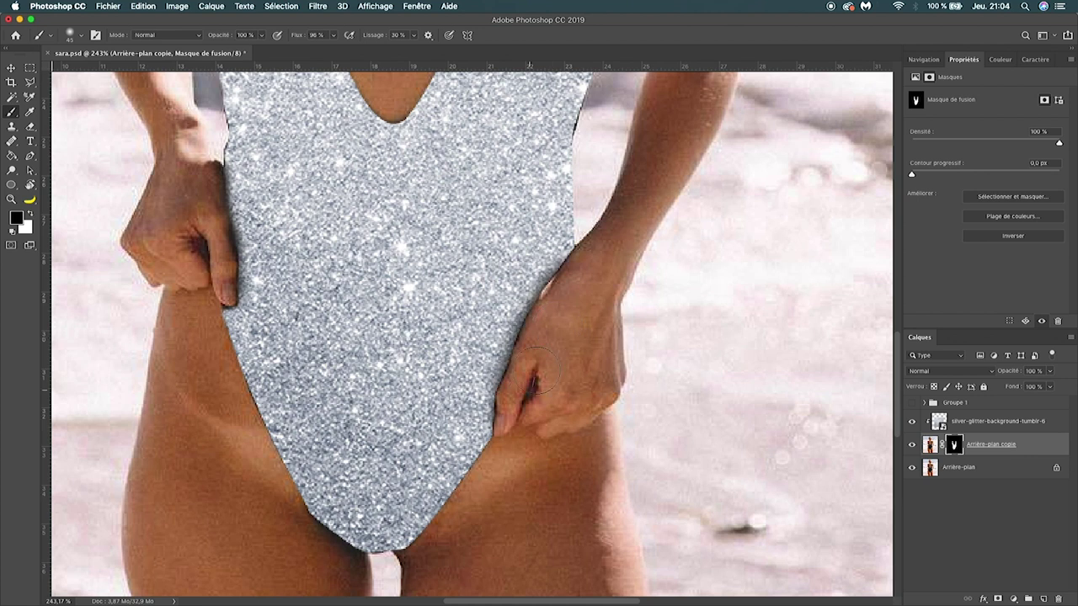
key(x)
scroll(530, 416, up, 2)
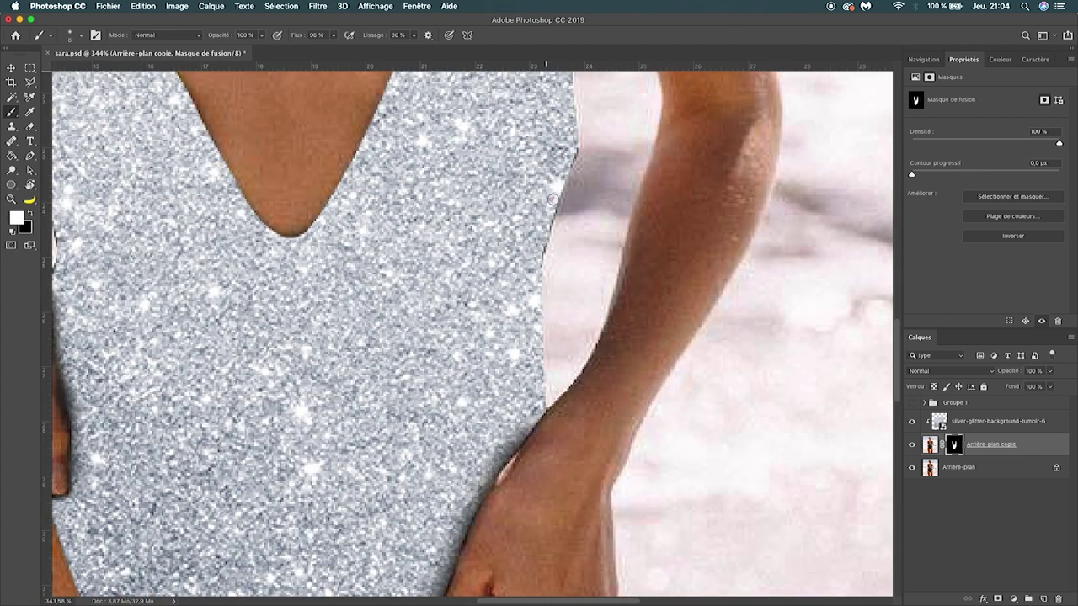
Fit the image on screen and select the silver-glitter texture layer.
key(ctrl+0)
key(v)
click(510, 409)
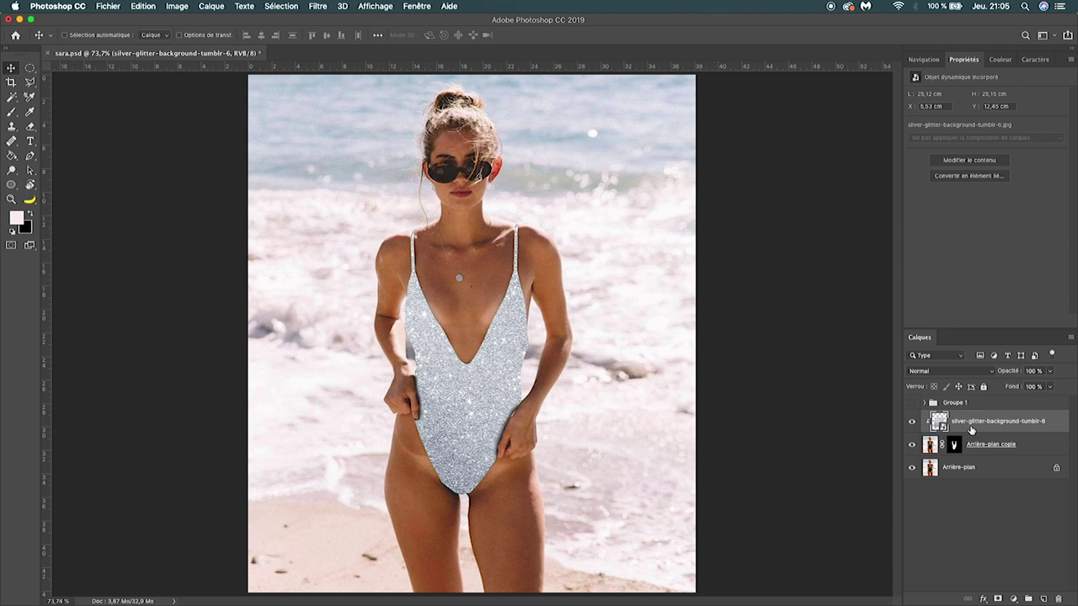
Duplicate the silver glitter layer, unclip it, and shrink it over the head.
drag(972, 430, 1059, 593)
drag(1046, 598, 1044, 599)
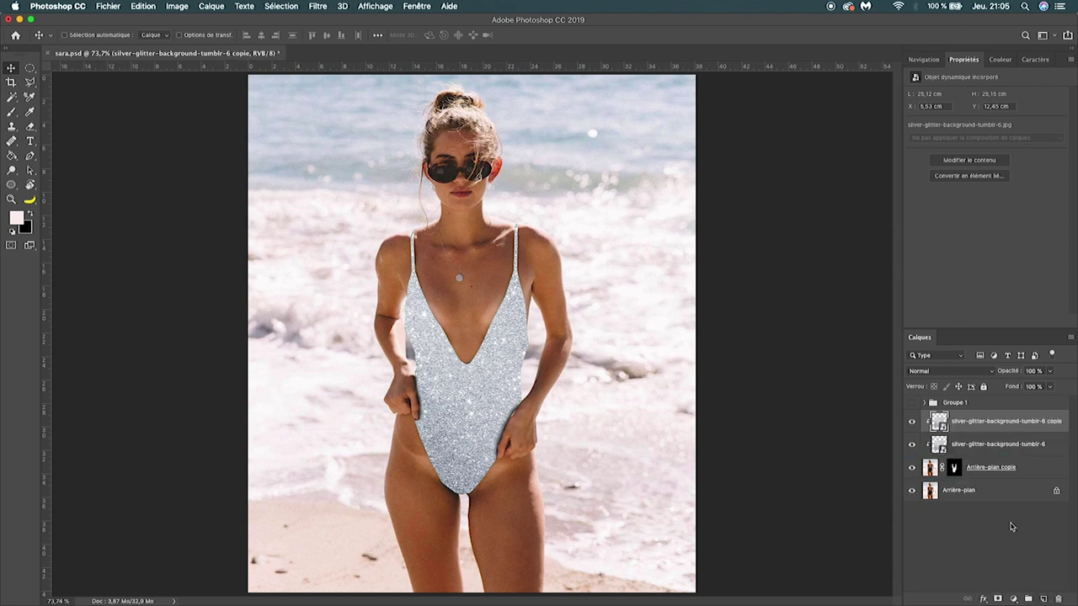
alt+click(963, 432)
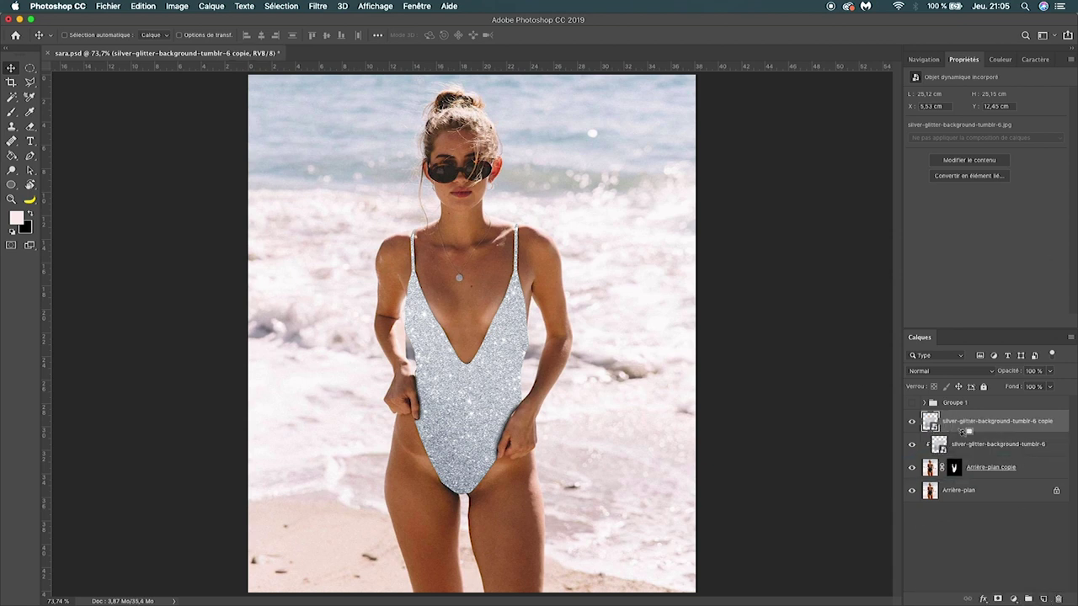
drag(518, 401, 522, 159)
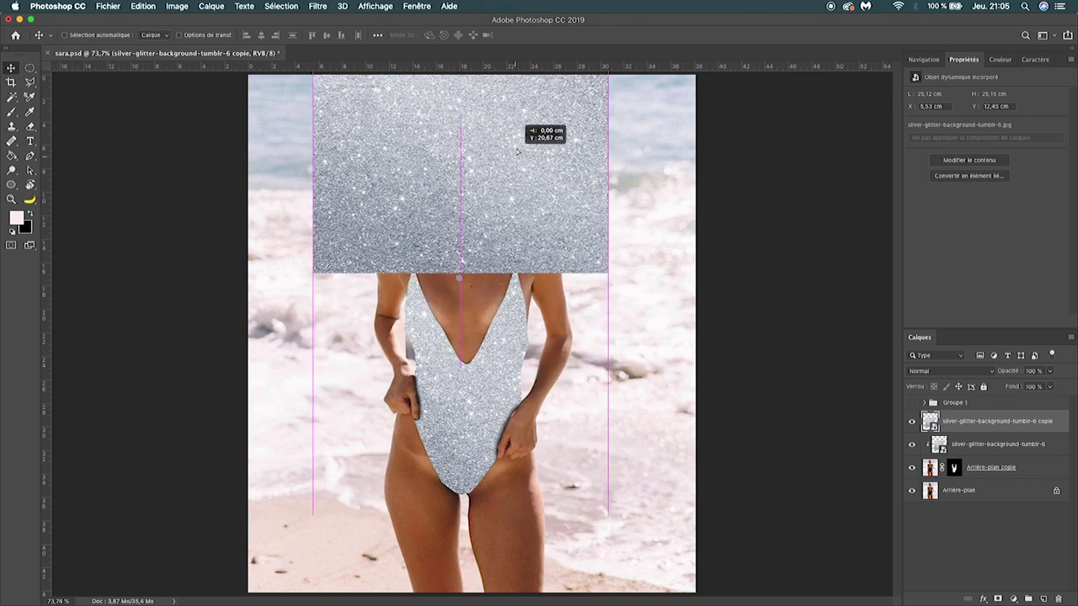
key(ctrl+t)
mouse_move(607, 264)
mouse_down()
mouse_move(547, 172)
mouse_move(536, 226)
mouse_move(551, 244)
mouse_up()
key(Return)
Make the glitter copy translucent and mask it to a circle around the head.
click(1050, 371)
drag(1048, 387, 1029, 387)
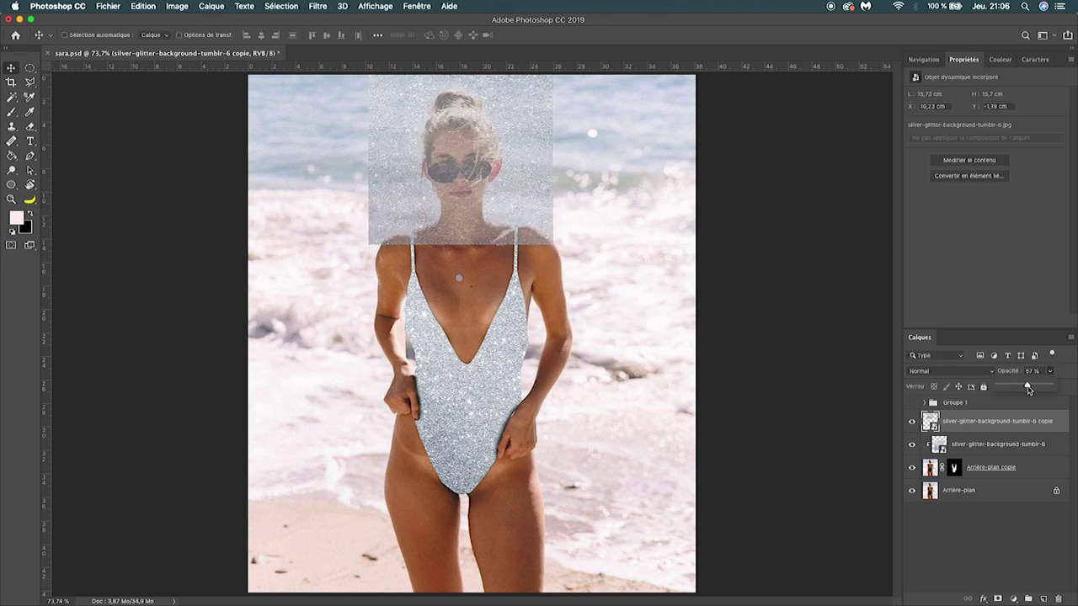
click(30, 68)
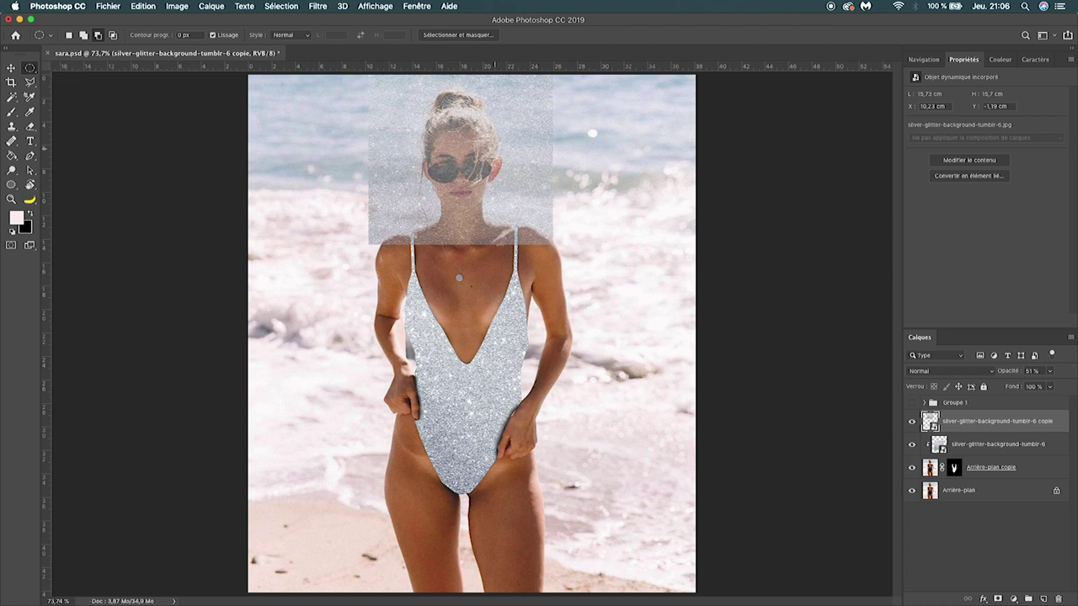
drag(392, 83, 526, 219)
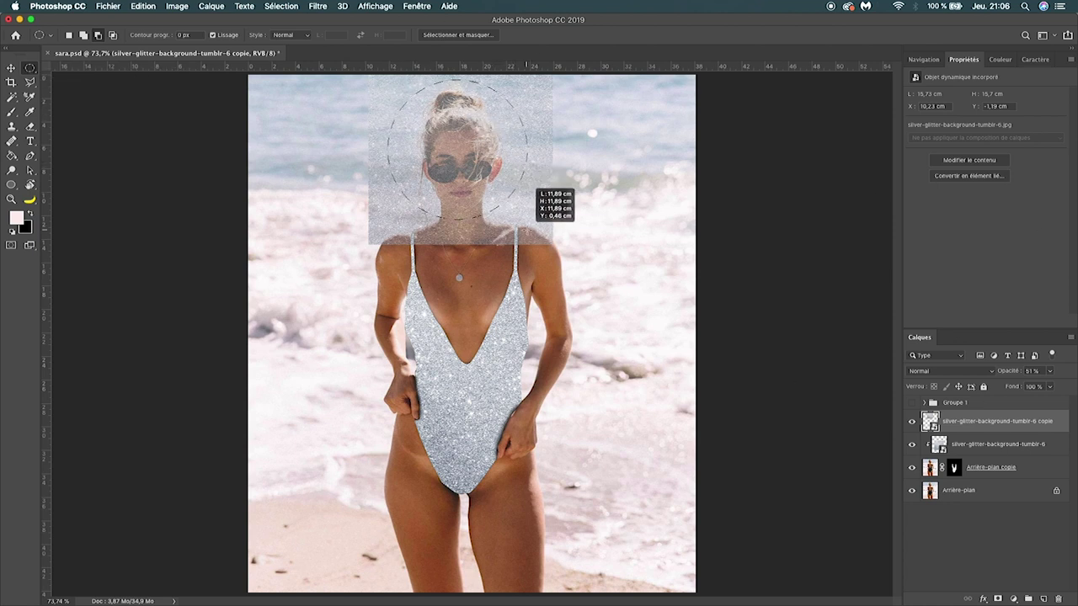
drag(527, 230, 528, 231)
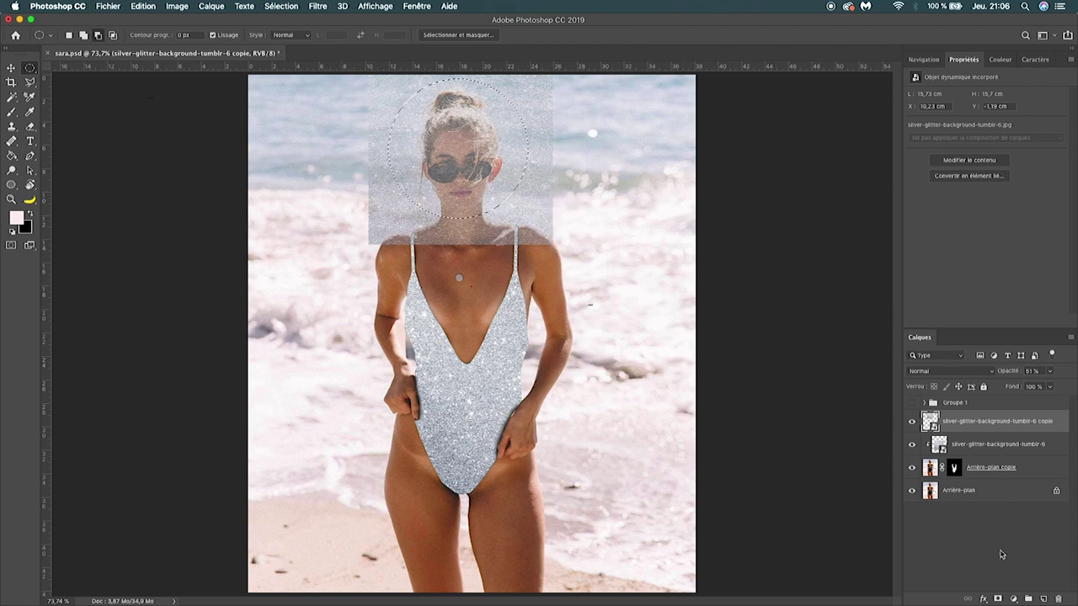
click(998, 599)
Paint black on the halo mask to clear glitter from the face, glasses and hair.
scroll(448, 263, up, 5)
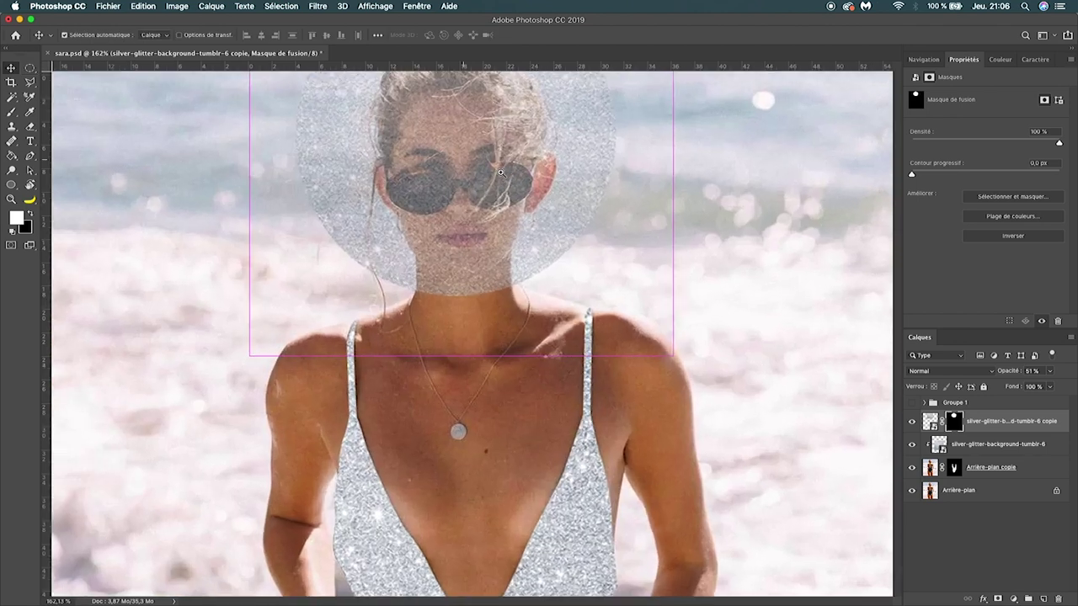
drag(448, 263, 452, 320)
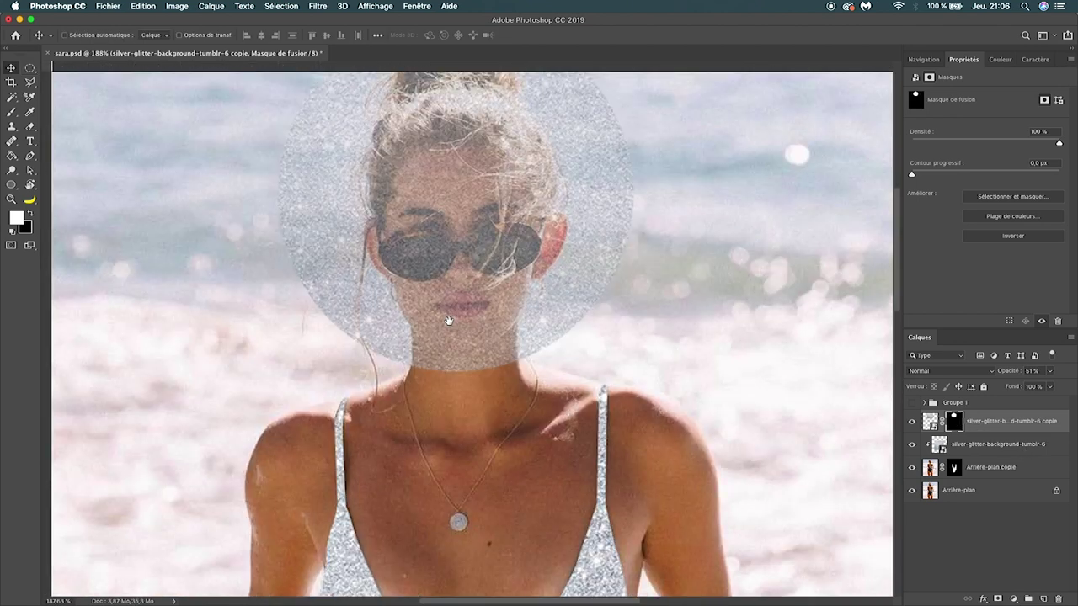
key(b)
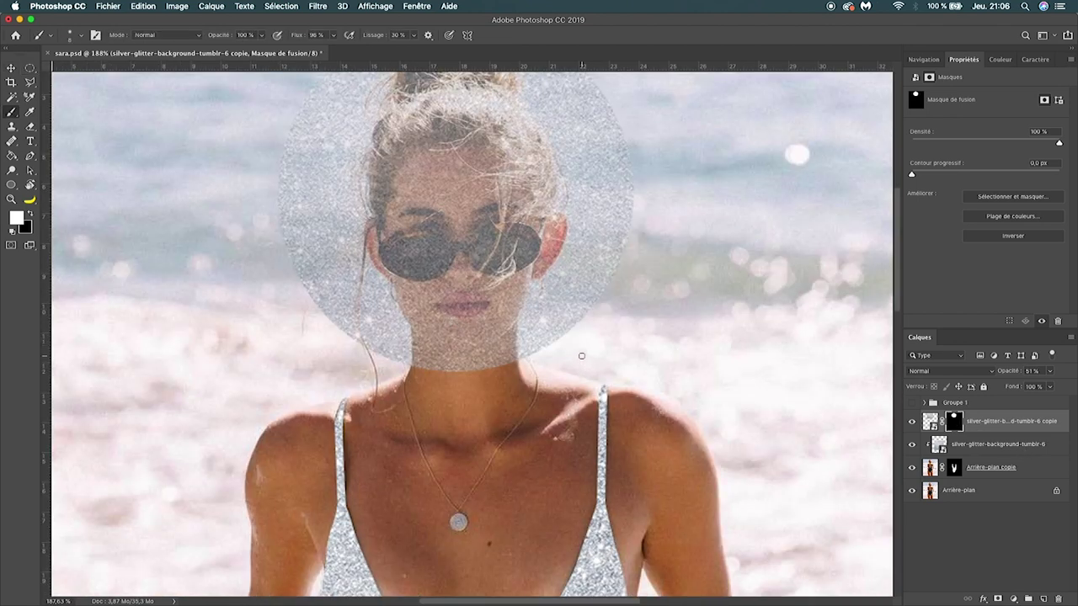
key(x)
mouse_move(450, 358)
mouse_down()
mouse_move(419, 300)
mouse_move(505, 252)
mouse_move(475, 350)
mouse_move(375, 253)
mouse_up()
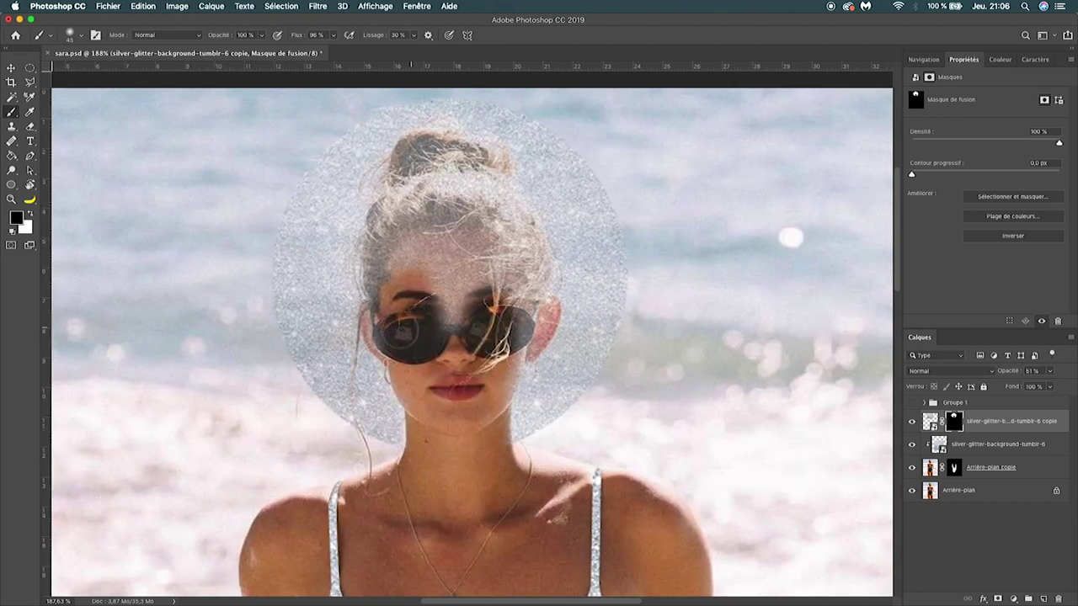
mouse_move(391, 310)
mouse_down()
mouse_move(428, 168)
mouse_move(463, 211)
mouse_move(438, 244)
mouse_move(455, 311)
mouse_move(506, 295)
mouse_move(539, 354)
mouse_move(458, 201)
mouse_up()
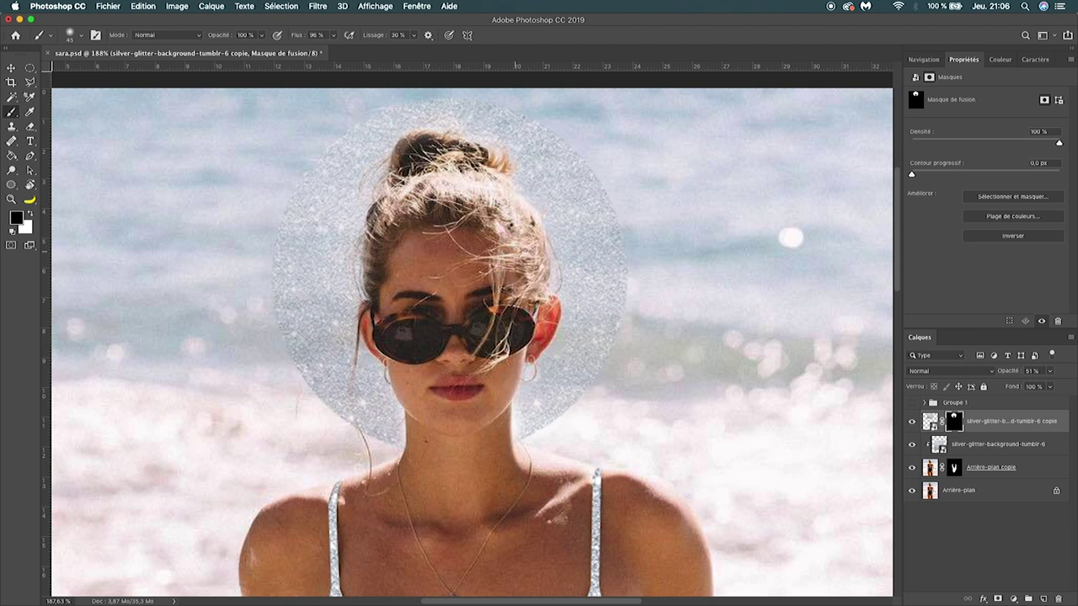
key(ctrl+0)
Set the glitter halo's opacity to 90%.
click(1051, 371)
drag(1046, 386, 1066, 390)
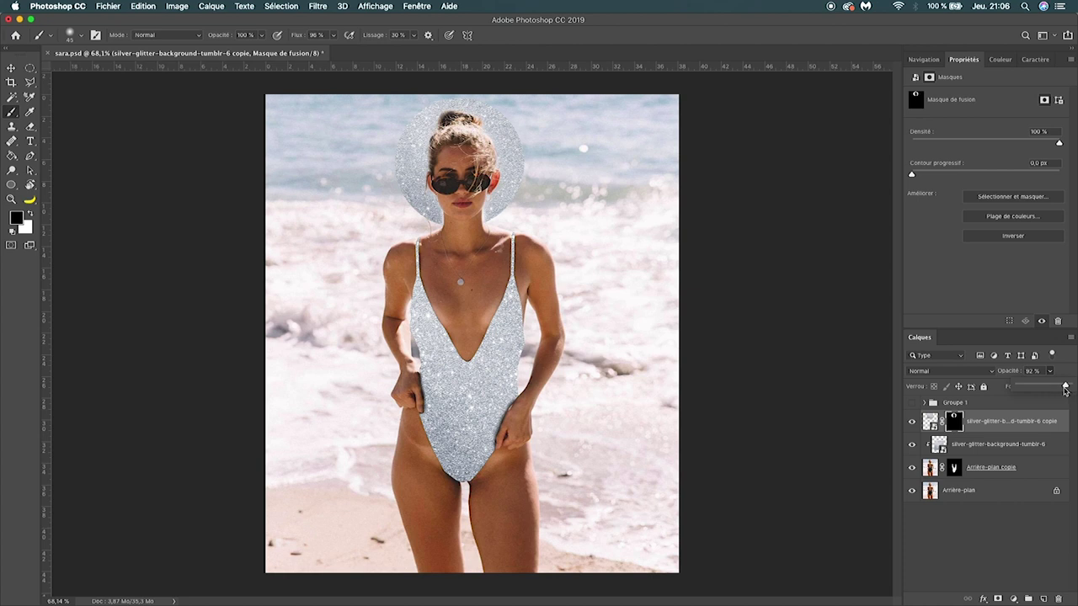
drag(1064, 388, 1066, 388)
key(v)
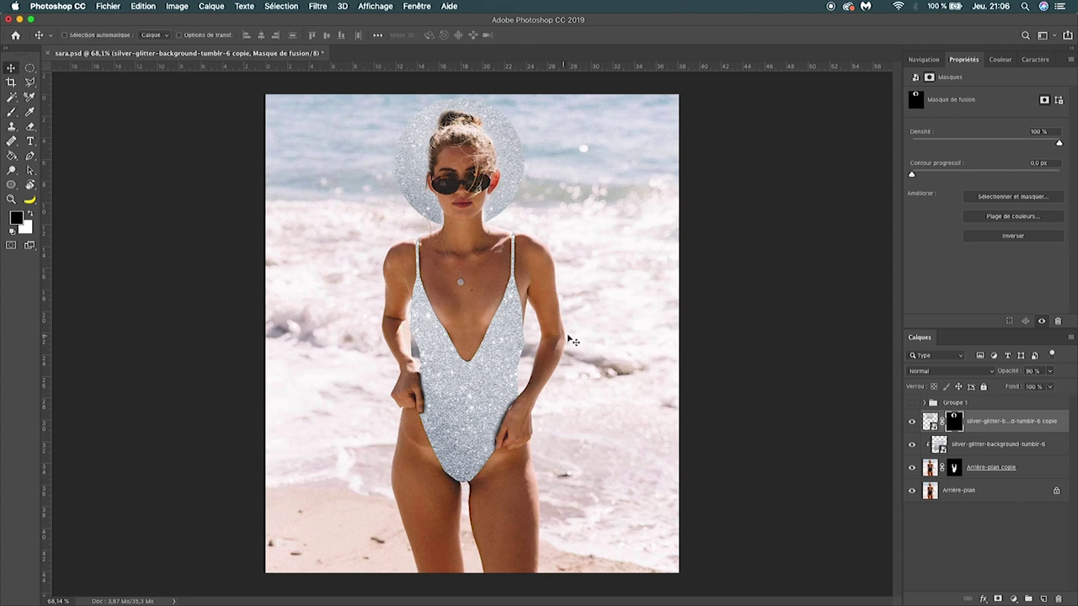
scroll(589, 362, down, 2)
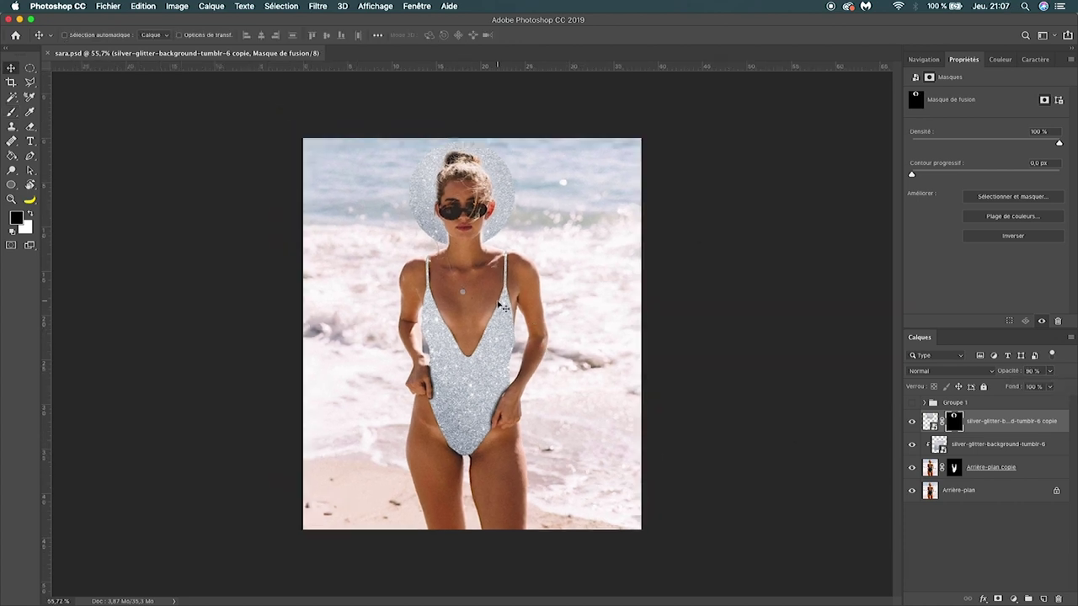
scroll(459, 403, up, 5)
scroll(472, 401, down, 2)
scroll(477, 401, down, 2)
scroll(476, 401, down, 1)
key(ctrl+r)
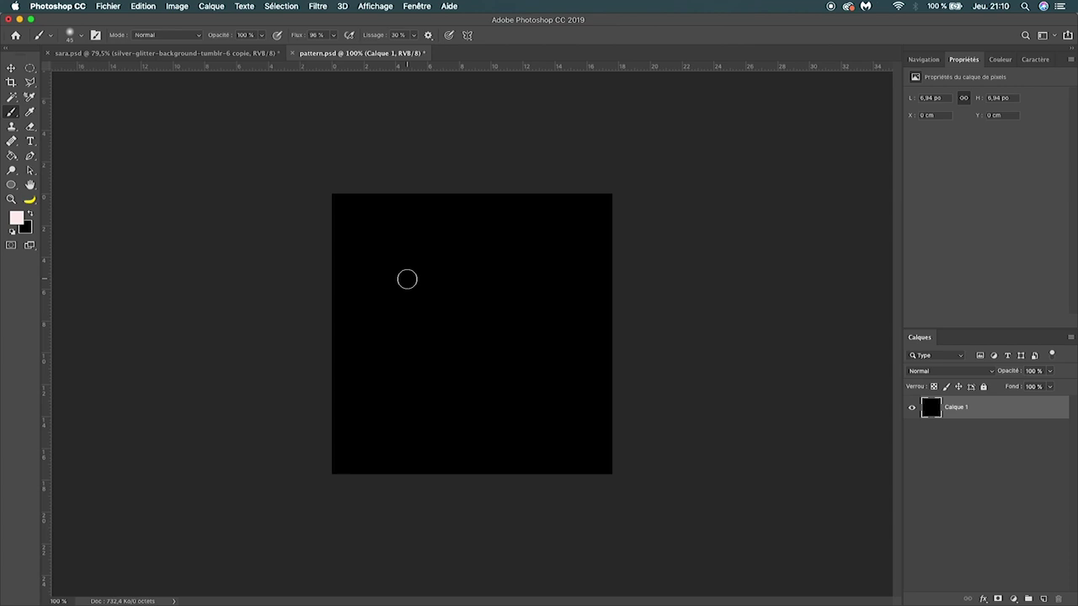
On a new layer, paint a soft 80 px pale-pink glow and centre it.
click(1043, 599)
click(76, 35)
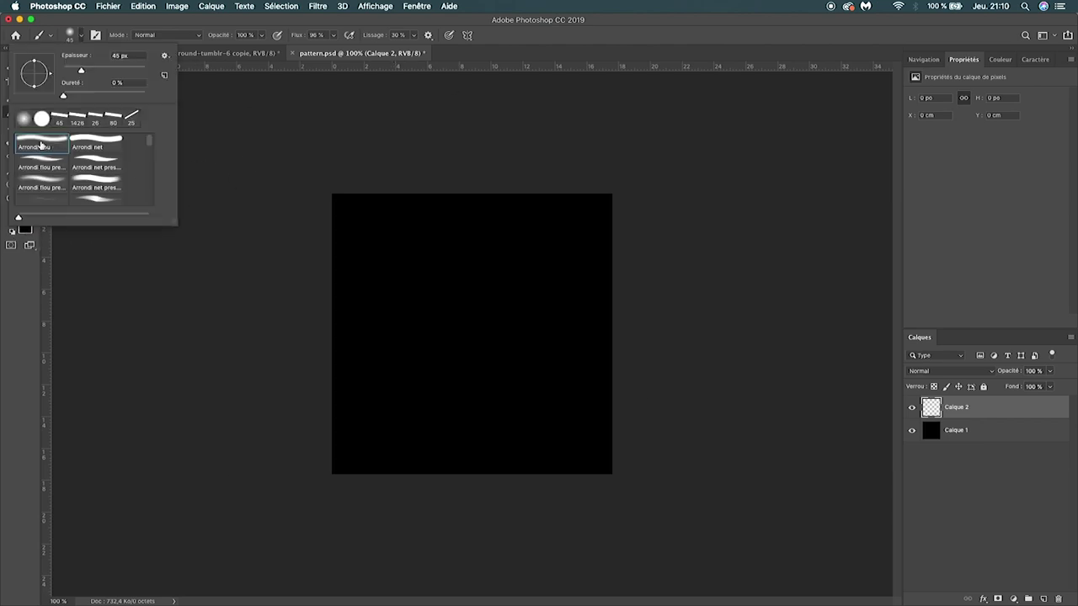
double_click(40, 145)
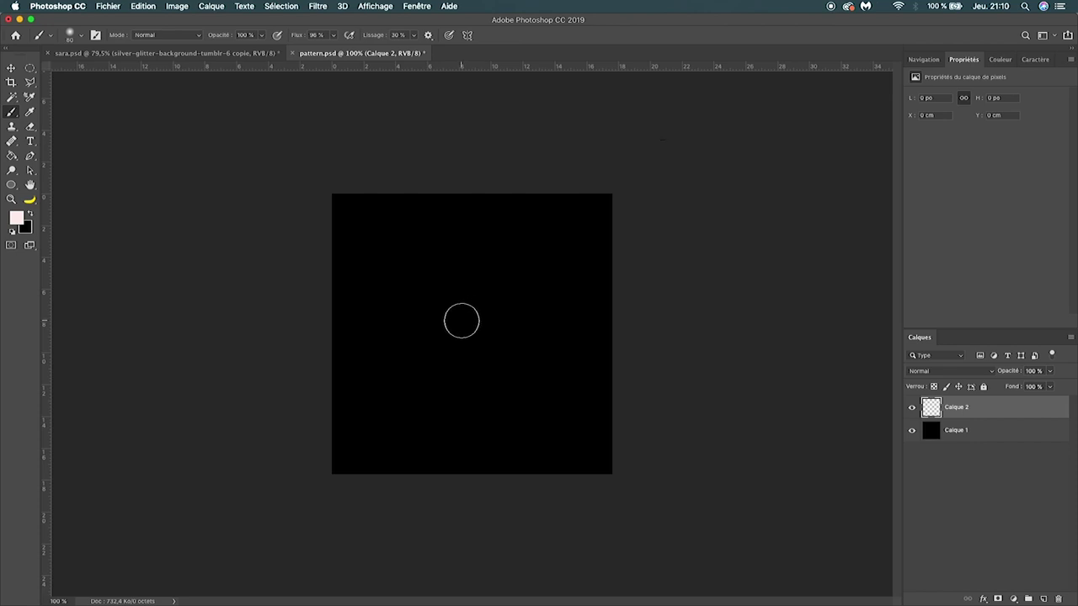
click(461, 321)
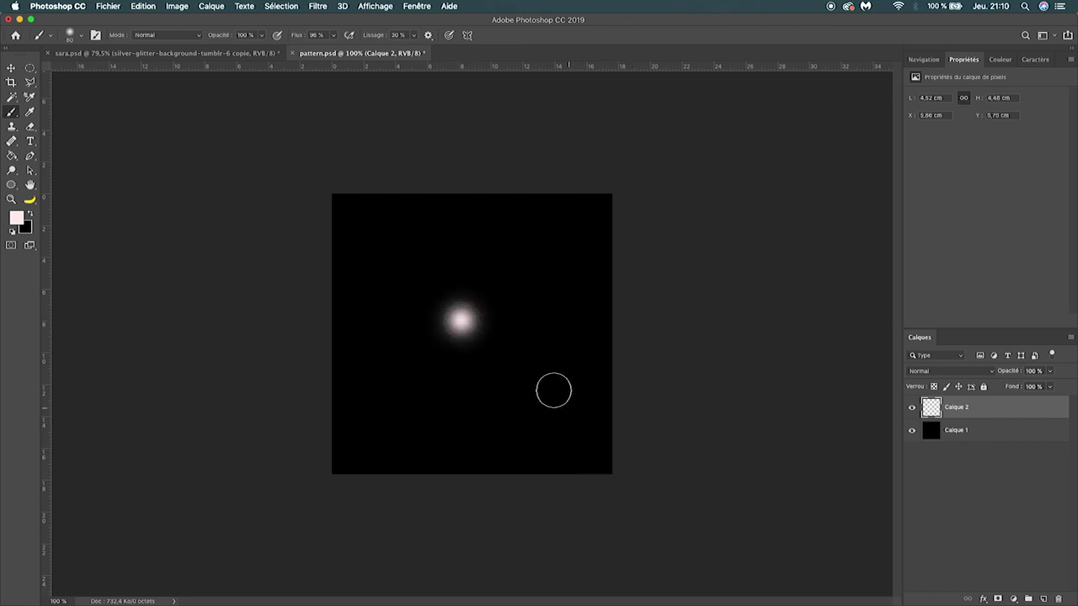
scroll(474, 340, up, 3)
key(v)
drag(455, 329, 421, 331)
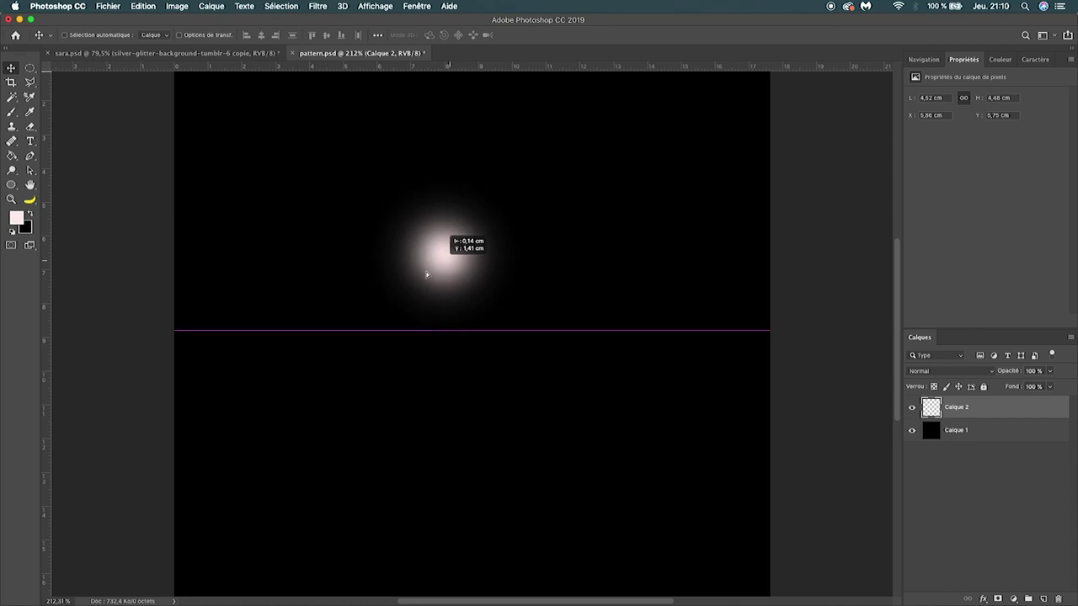
Add an empty Calque 3 layer for the rays with the brush active.
key(p)
click(1043, 599)
key(b)
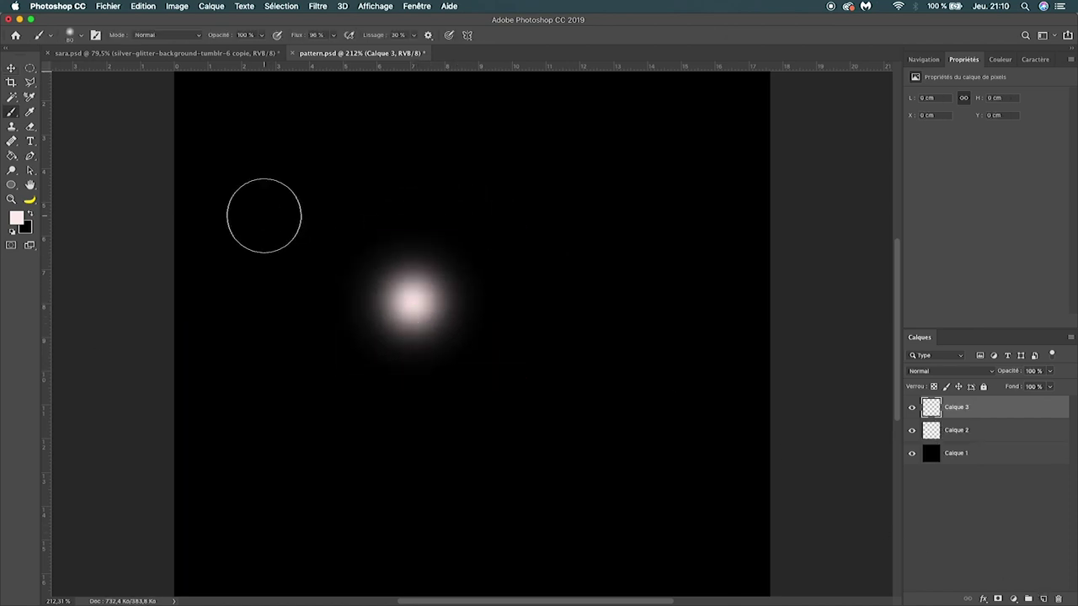
click(76, 35)
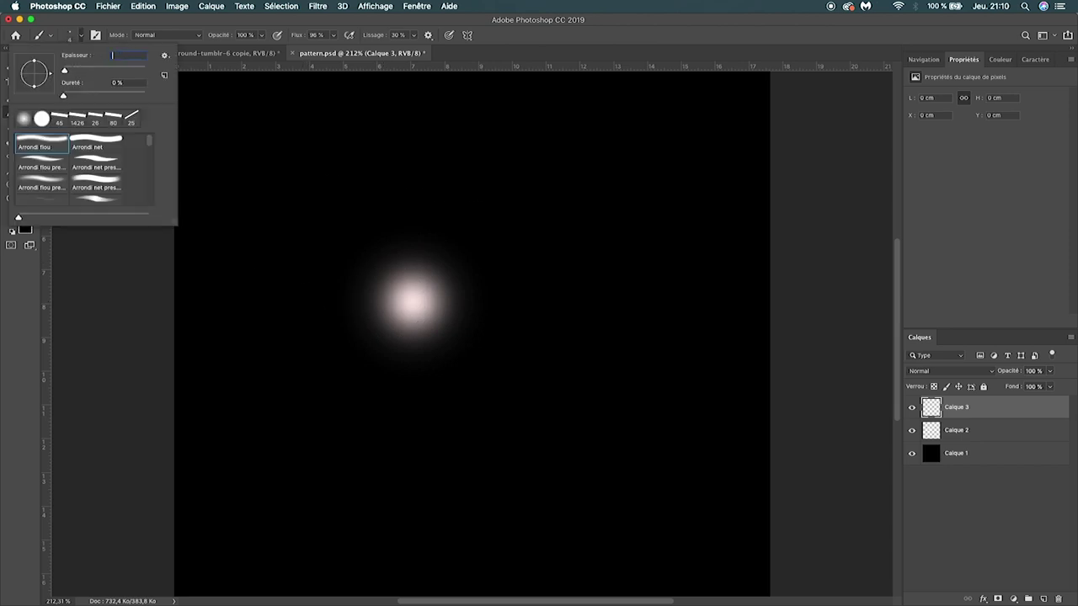
Paint a thin 5 px vertical ray through the glow, then centre and shorten it.
key(Return)
key(ctrl+z)
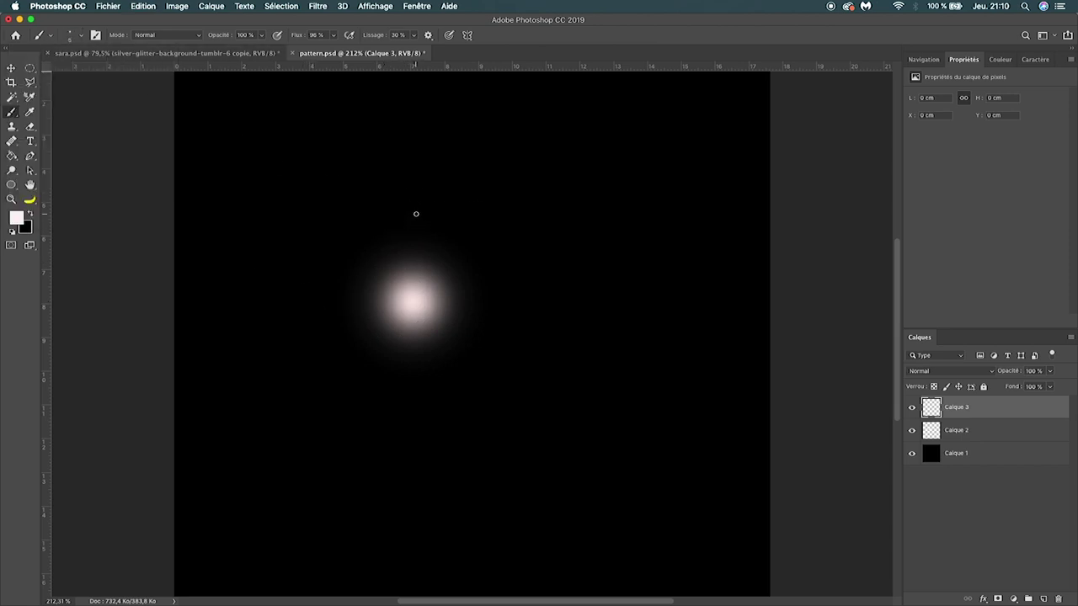
drag(405, 174, 400, 460)
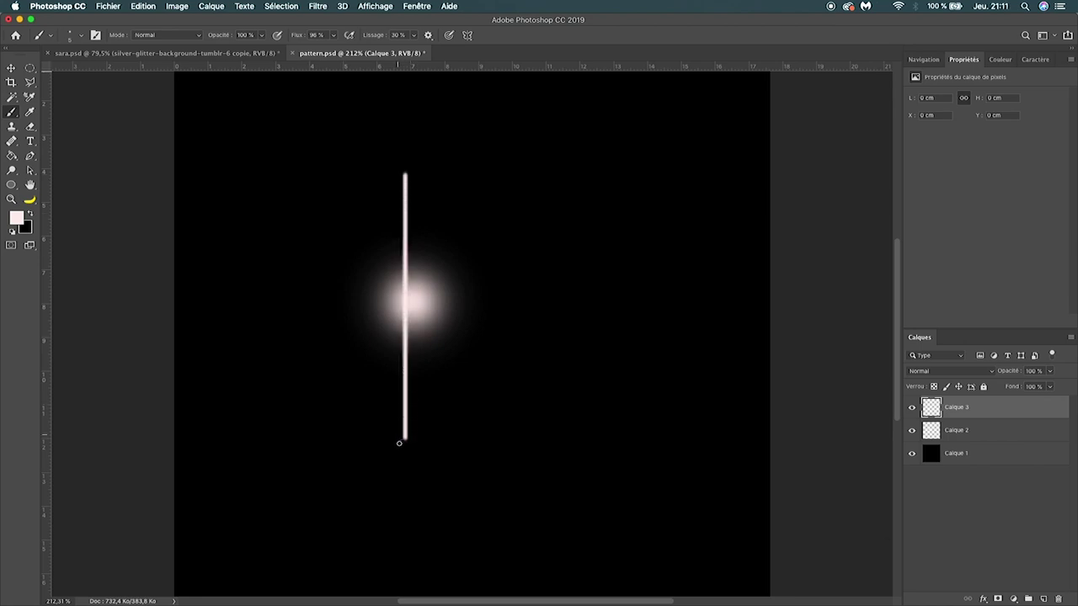
key(v)
drag(409, 309, 414, 299)
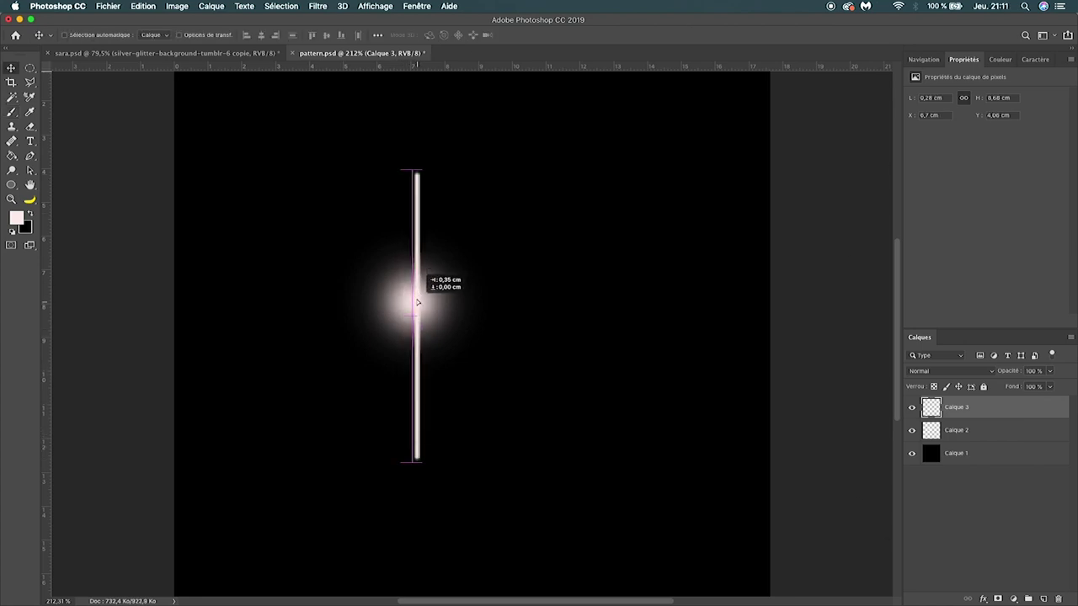
key(ctrl+t)
drag(414, 162, 410, 192)
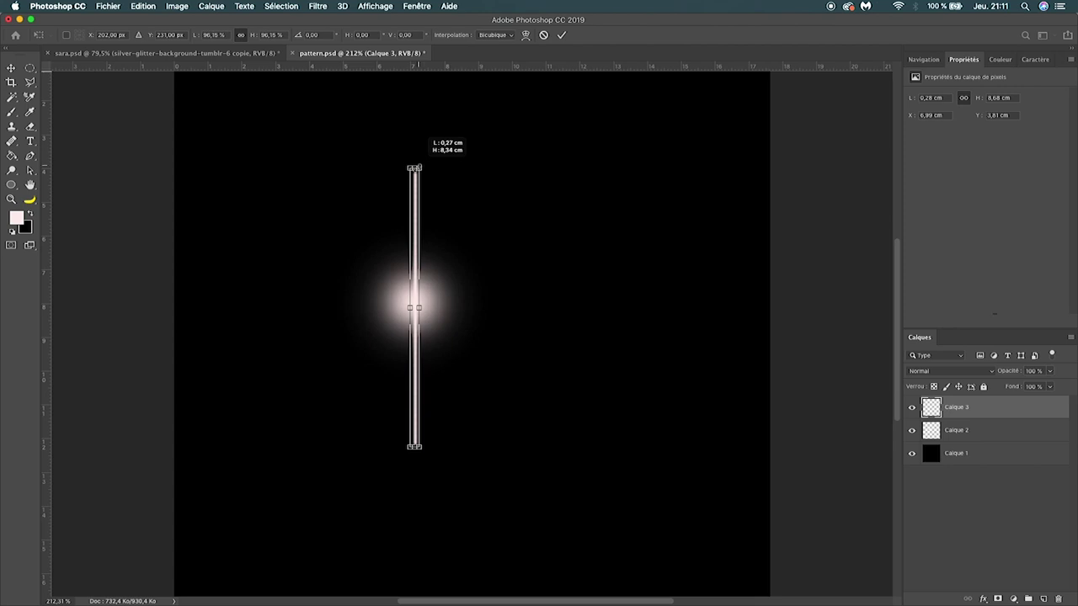
mouse_move(414, 281)
mouse_down()
mouse_move(414, 294)
mouse_move(413, 284)
mouse_up()
key(Return)
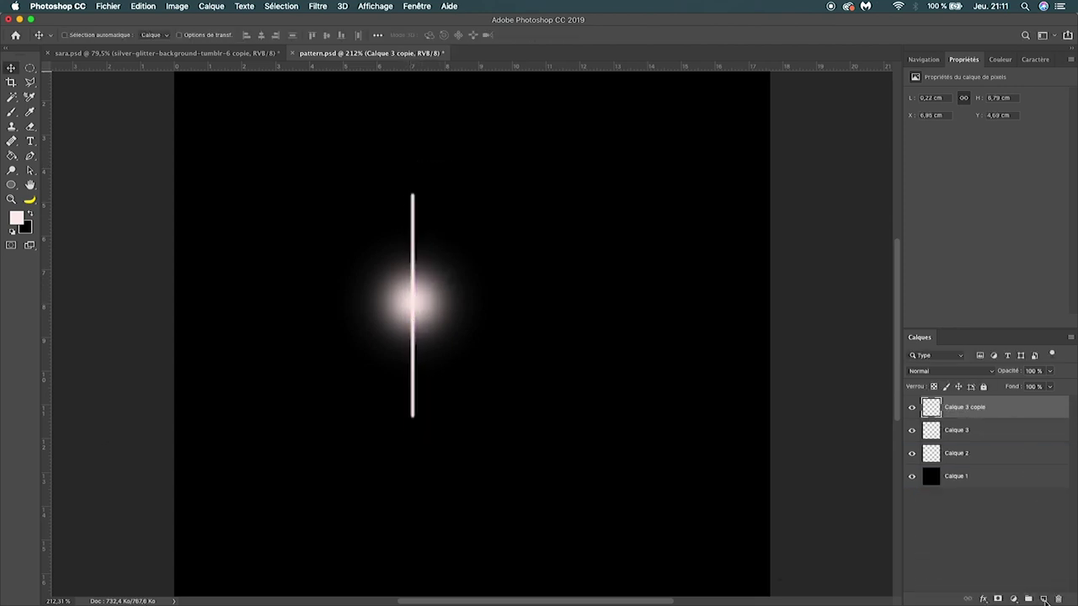
Rotate the copied ray 90° to horizontal and merge both rays into Calque 3 copie.
key(ctrl+t)
drag(488, 164, 510, 328)
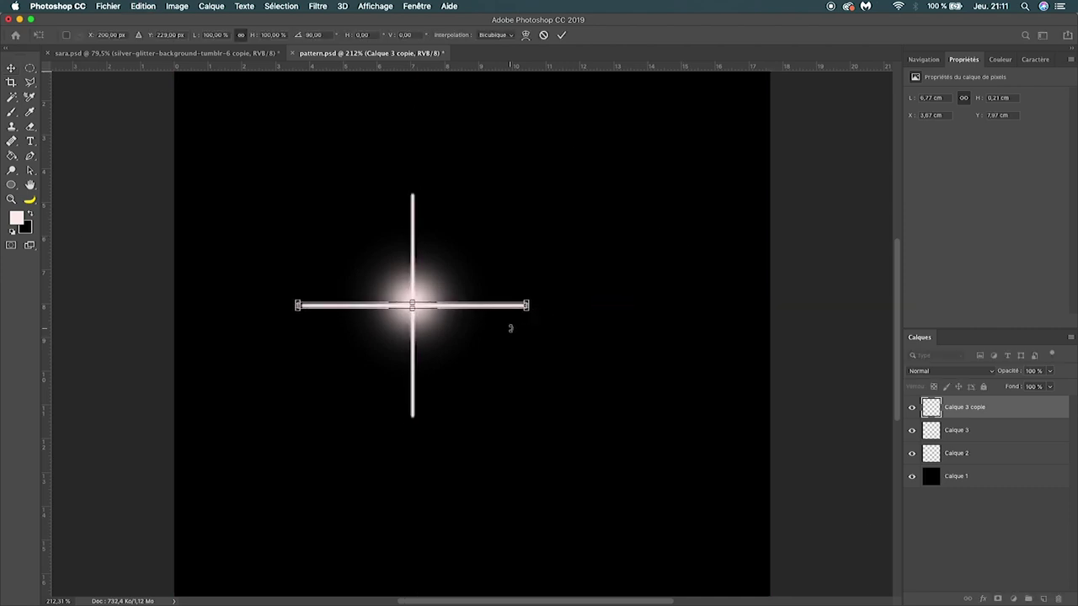
key(Return)
shift+click(974, 413)
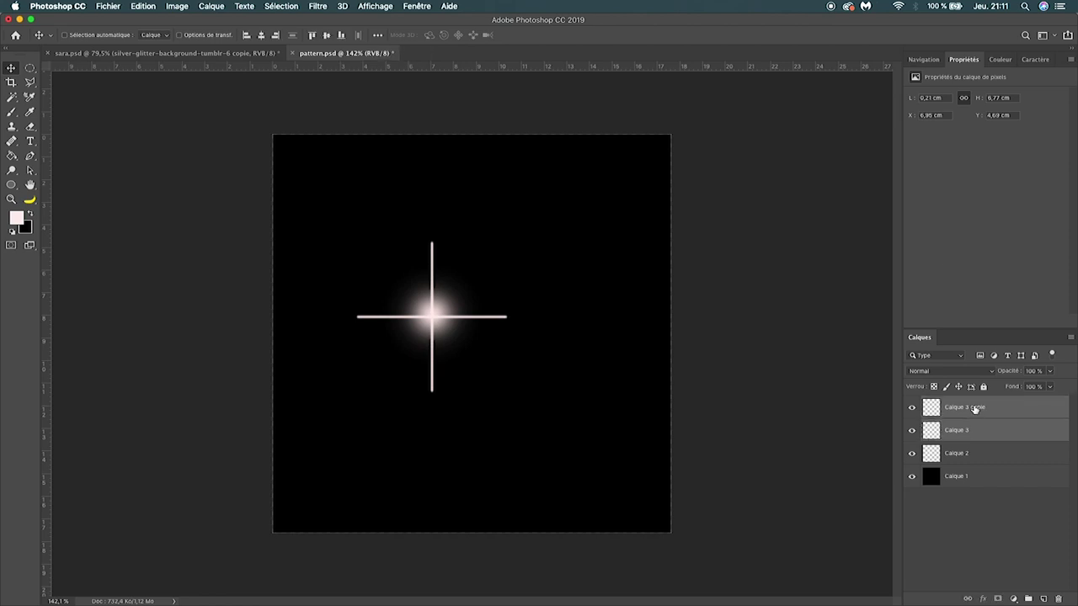
key(ctrl+e)
Fade the ends of the horizontal and vertical rays with a soft round eraser.
key(b)
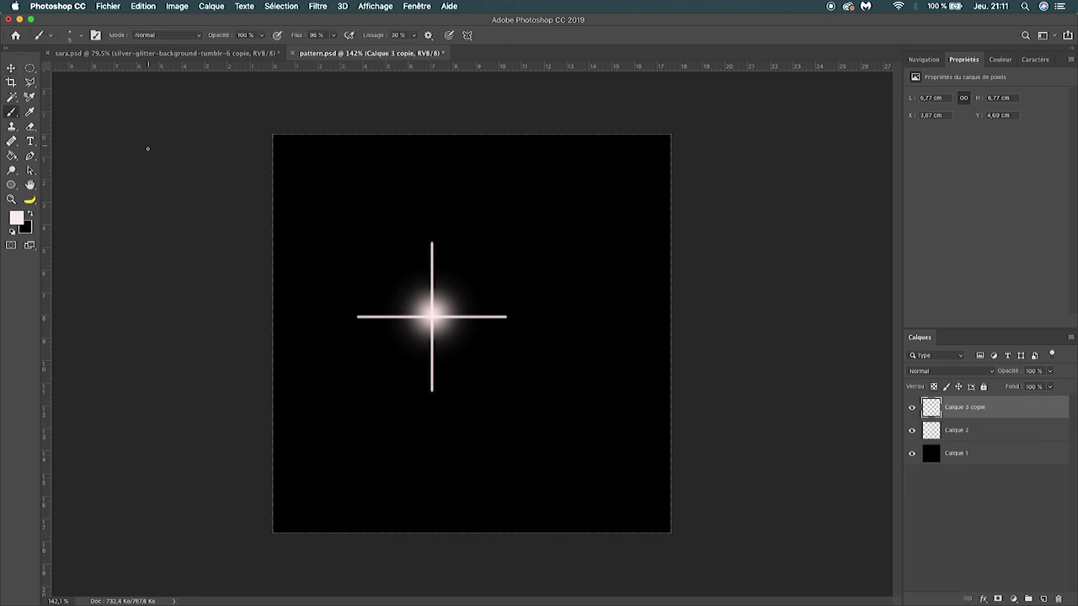
key(e)
click(81, 35)
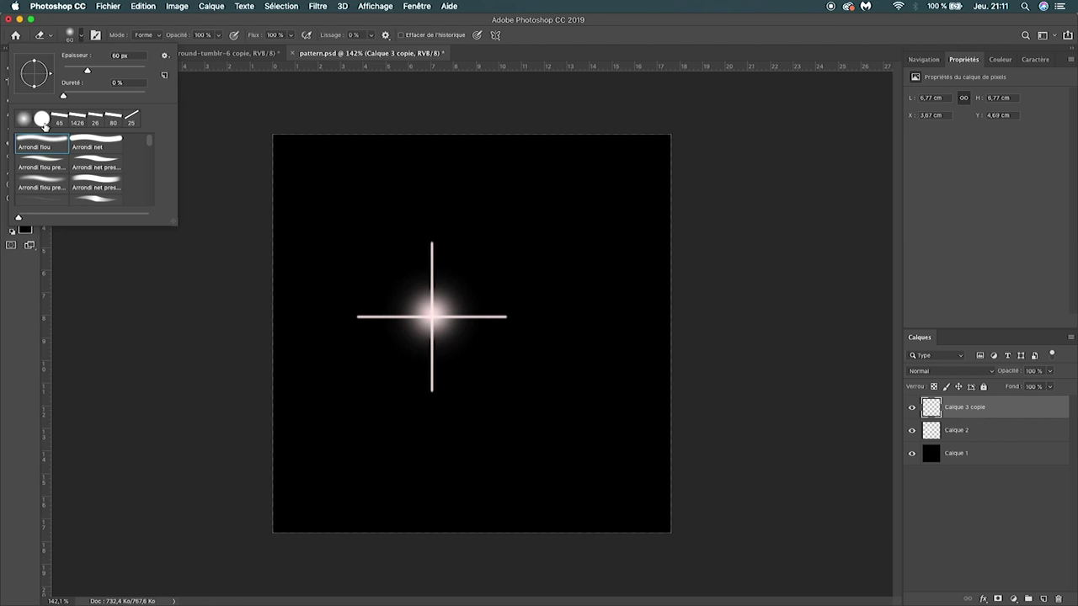
click(529, 343)
key(bracketright)
key(bracketright)
key(bracketright)
drag(510, 351, 503, 346)
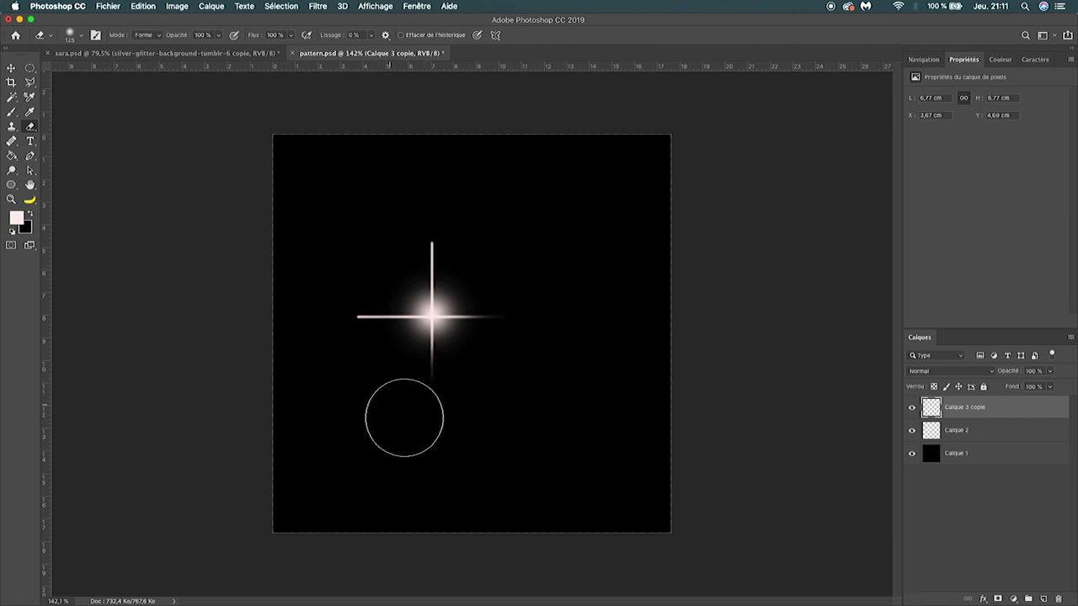
drag(449, 195, 472, 233)
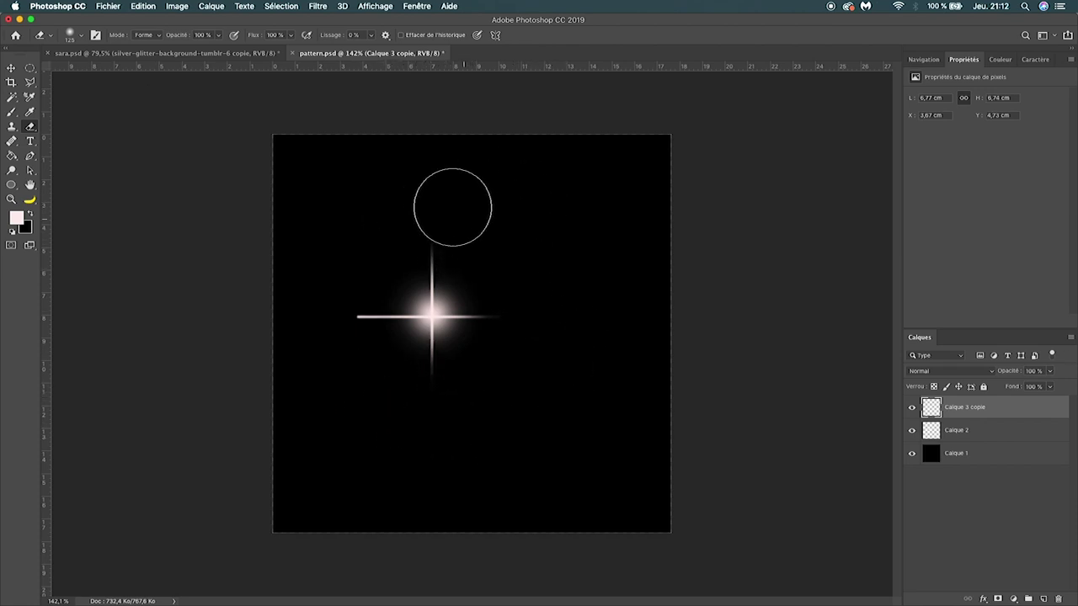
drag(343, 289, 356, 357)
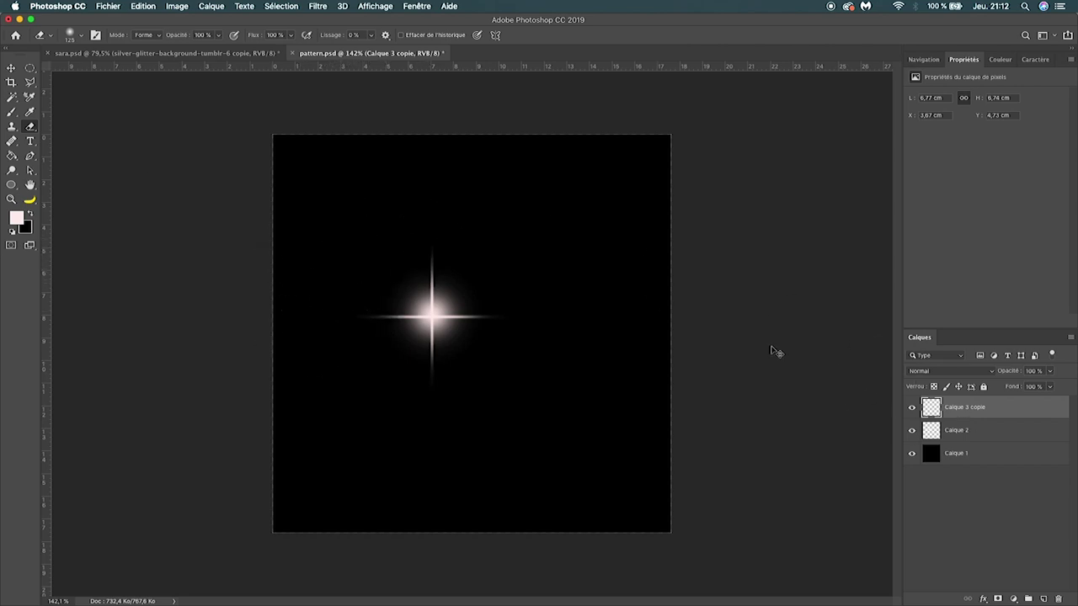
Scale the rays down slightly and shrink the glow around the star centre.
key(ctrl+t)
drag(505, 244, 502, 247)
key(Return)
key(e)
click(934, 435)
key(ctrl+t)
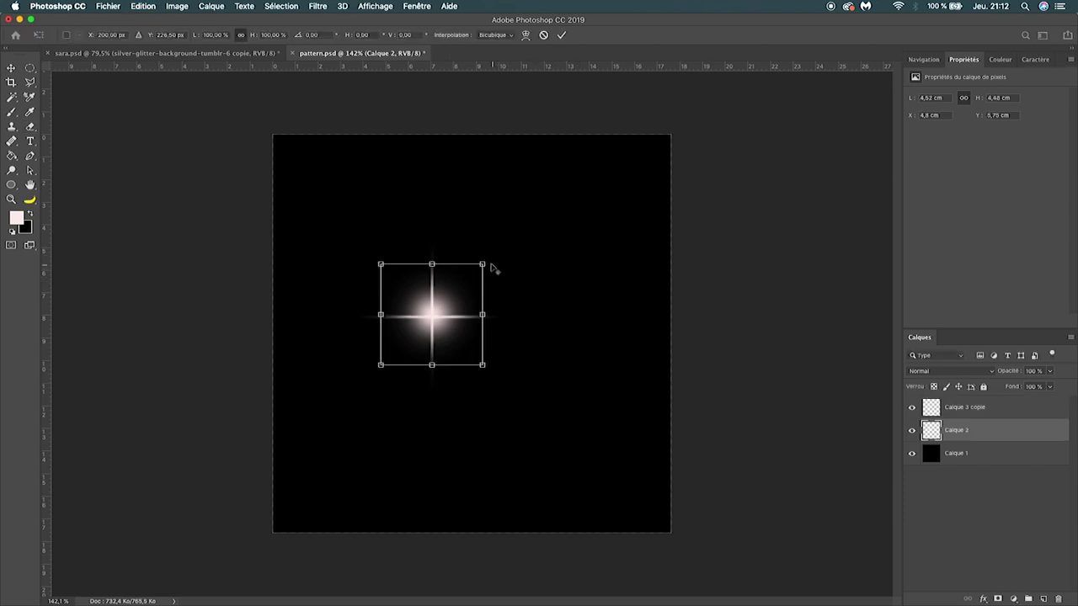
drag(487, 260, 415, 287)
key(Return)
Compare the glow and rays by toggling each layer's visibility.
key(v)
drag(494, 365, 449, 373)
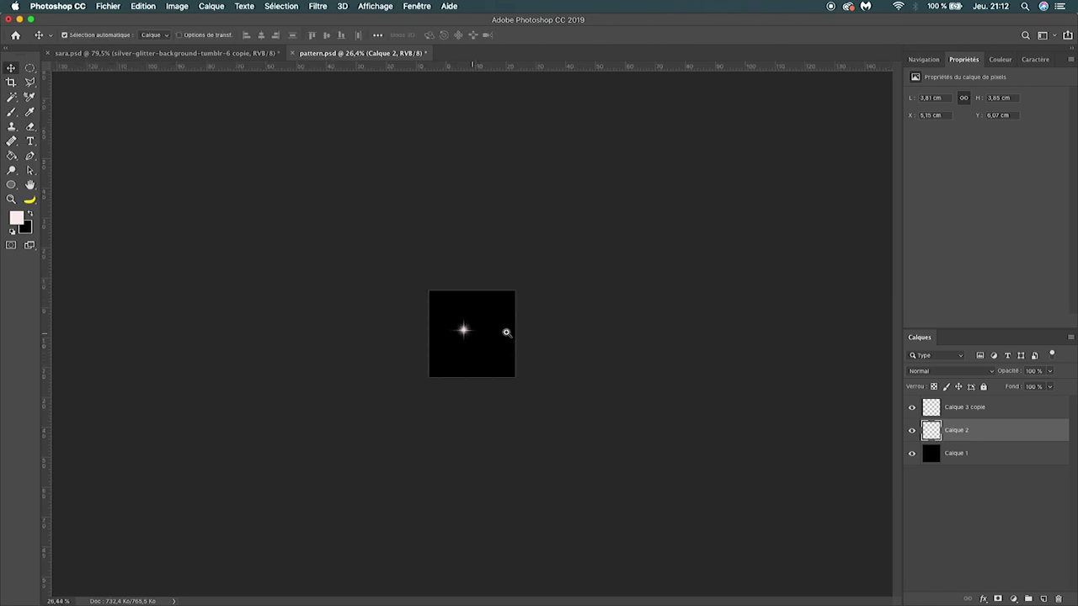
drag(472, 337, 539, 328)
key(e)
click(964, 408)
click(965, 436)
click(911, 430)
click(911, 431)
click(912, 407)
click(912, 407)
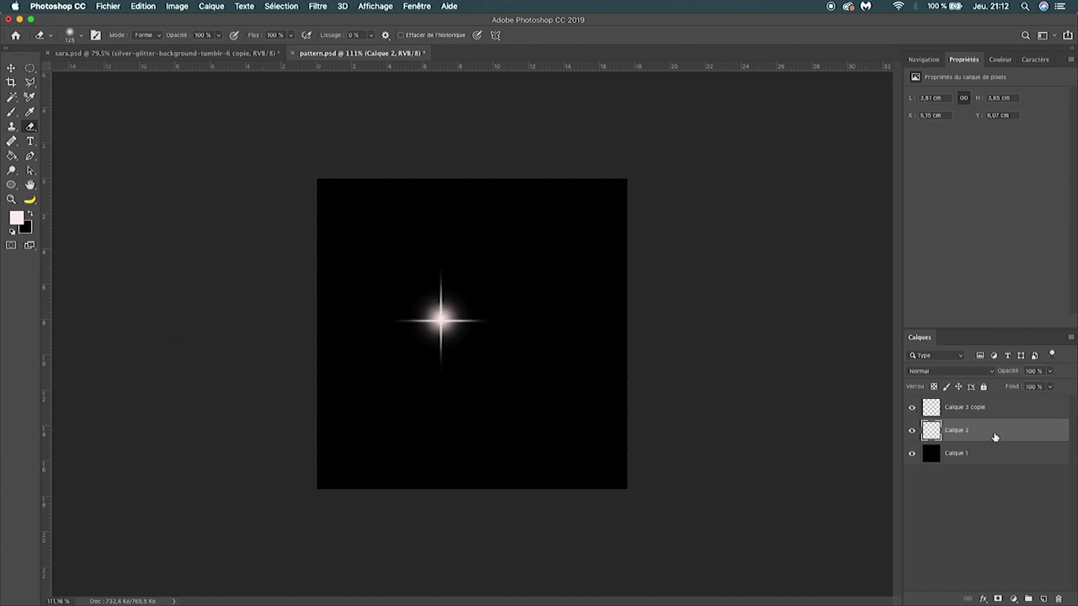
Merge the rays and glow into one star layer and drag it toward the swimsuit photo.
shift+click(986, 413)
key(ctrl+e)
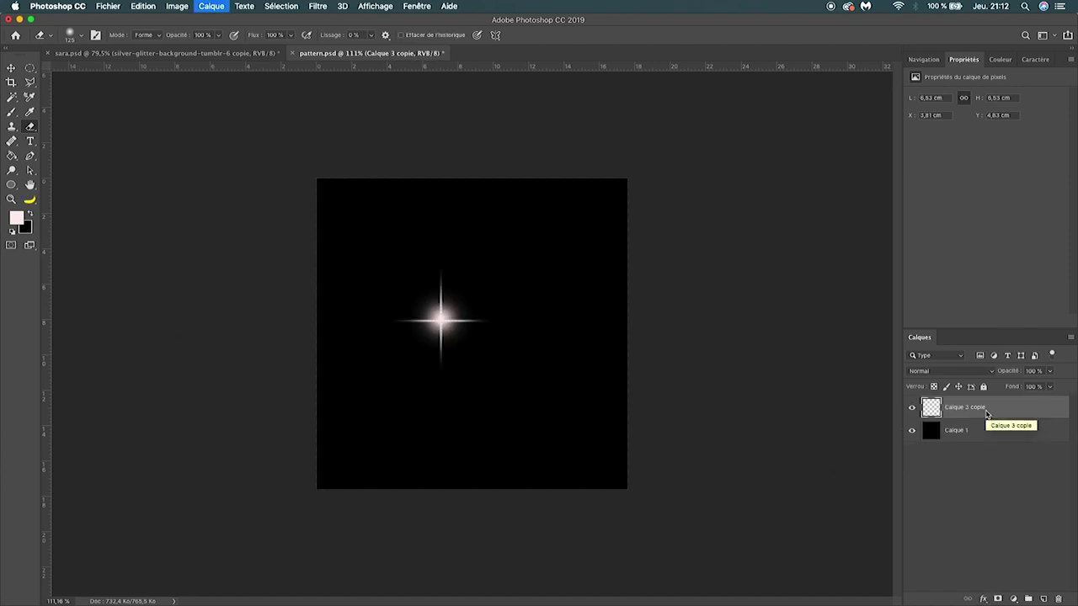
key(v)
mouse_move(500, 337)
mouse_down()
mouse_move(470, 329)
mouse_move(471, 262)
mouse_move(515, 351)
mouse_move(215, 129)
mouse_move(192, 61)
mouse_move(471, 339)
mouse_up()
Place the star and a copy on the swimsuit photo, then merge the star layers.
drag(463, 384, 412, 278)
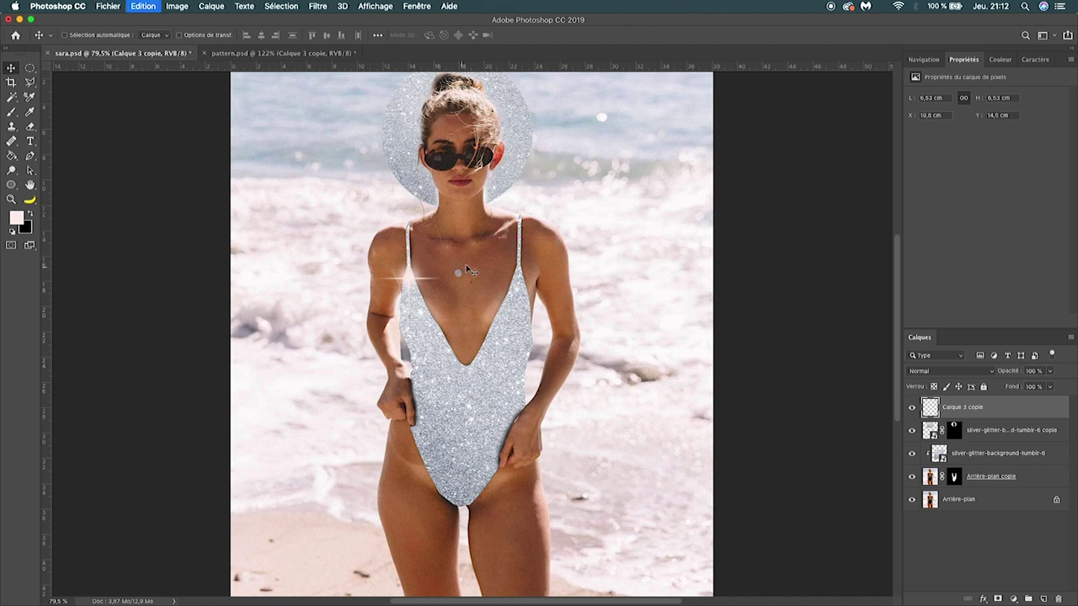
key(ctrl+t)
key(Return)
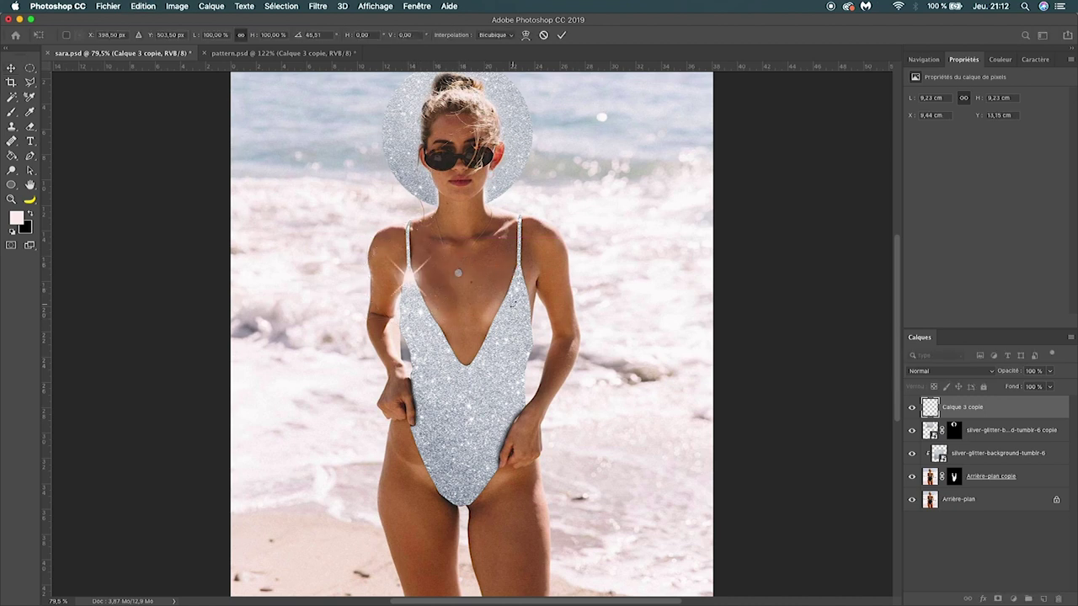
drag(514, 310, 413, 455)
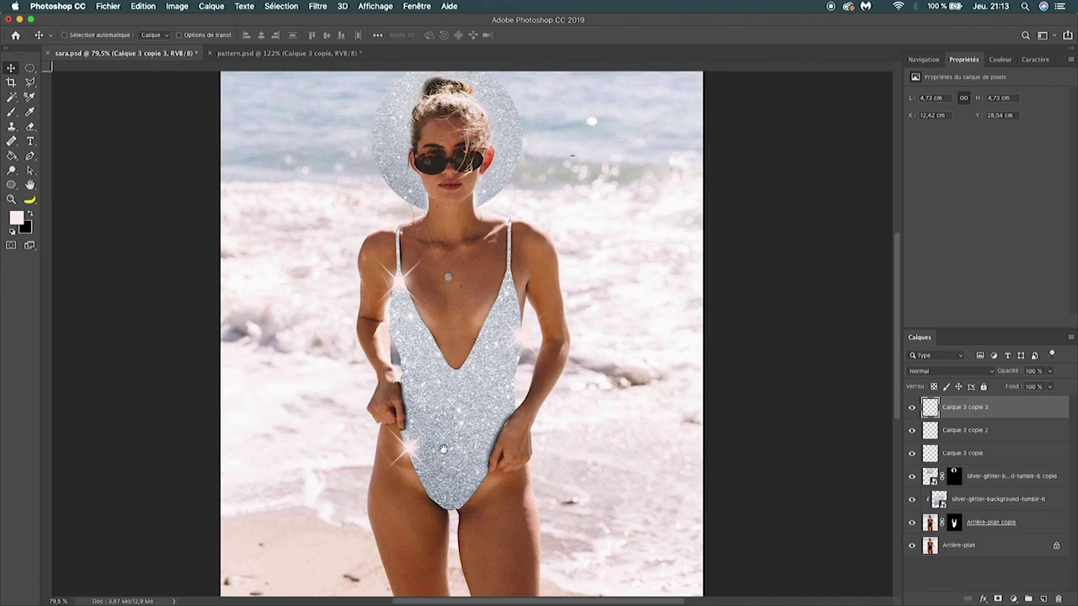
scroll(478, 423, down, 3)
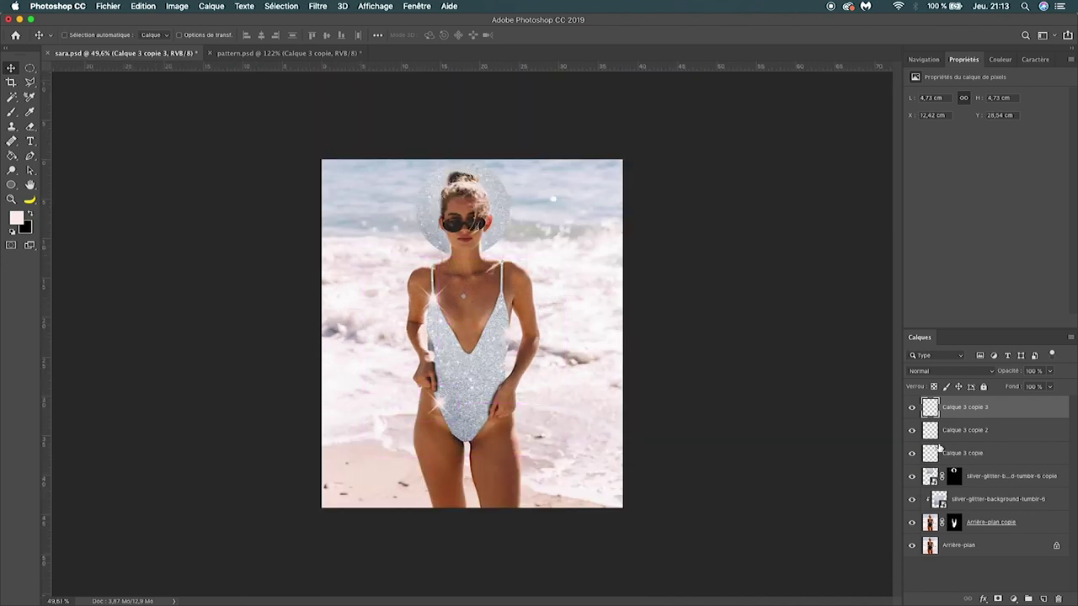
shift+click(940, 453)
key(ctrl+e)
Shrink the stars to 3.1 cm, add more copies, merge them and fade to 54% opacity.
key(ctrl+t)
drag(448, 316, 435, 409)
key(Return)
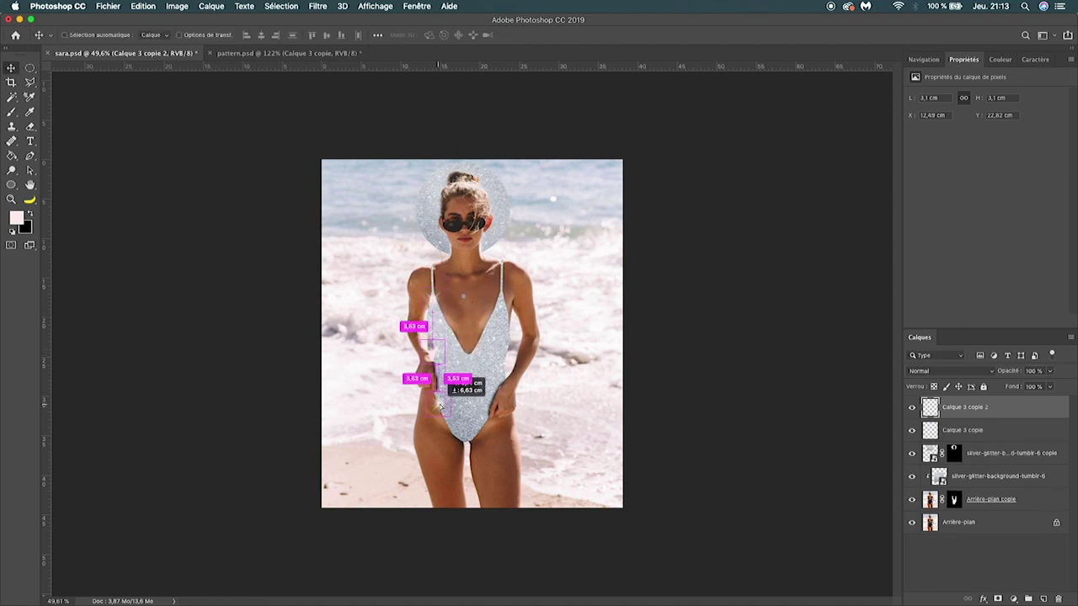
drag(436, 409, 432, 240)
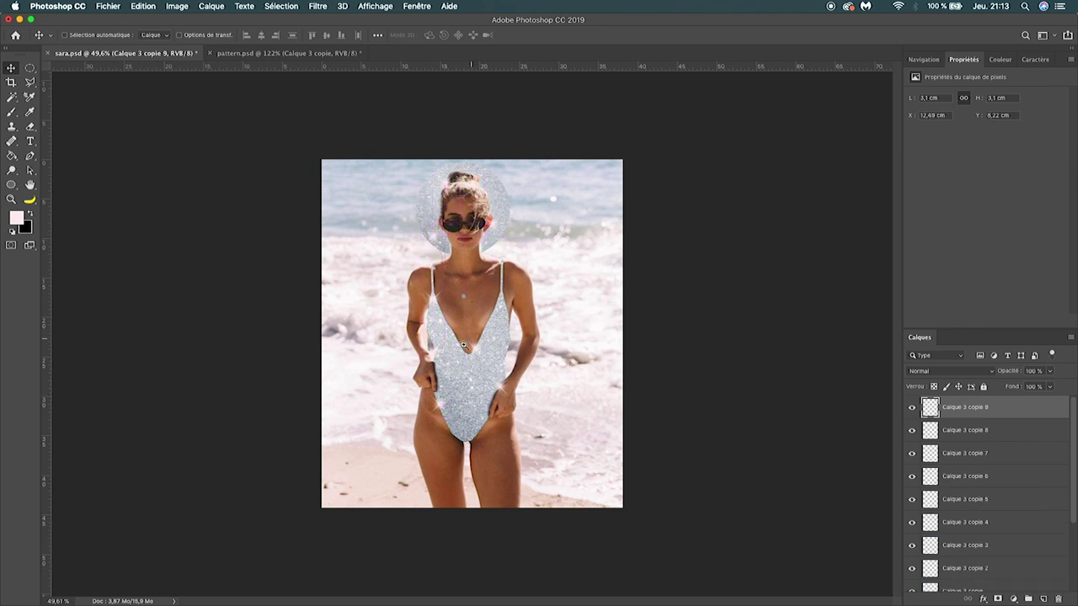
scroll(445, 355, down, 3)
scroll(444, 356, up, 2)
ctrl+click(445, 355)
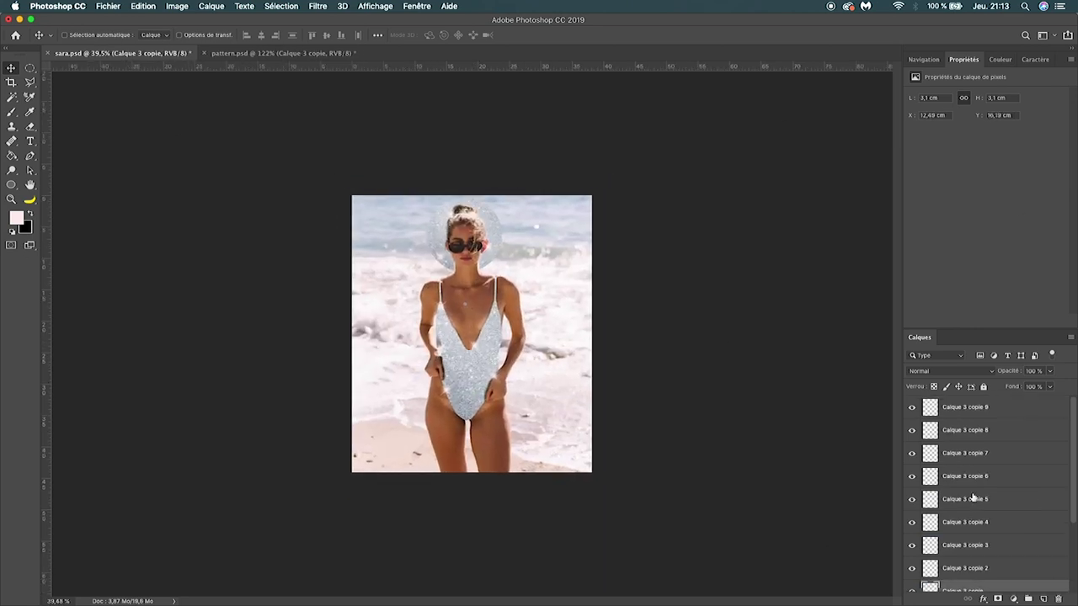
shift+click(973, 407)
key(ctrl+e)
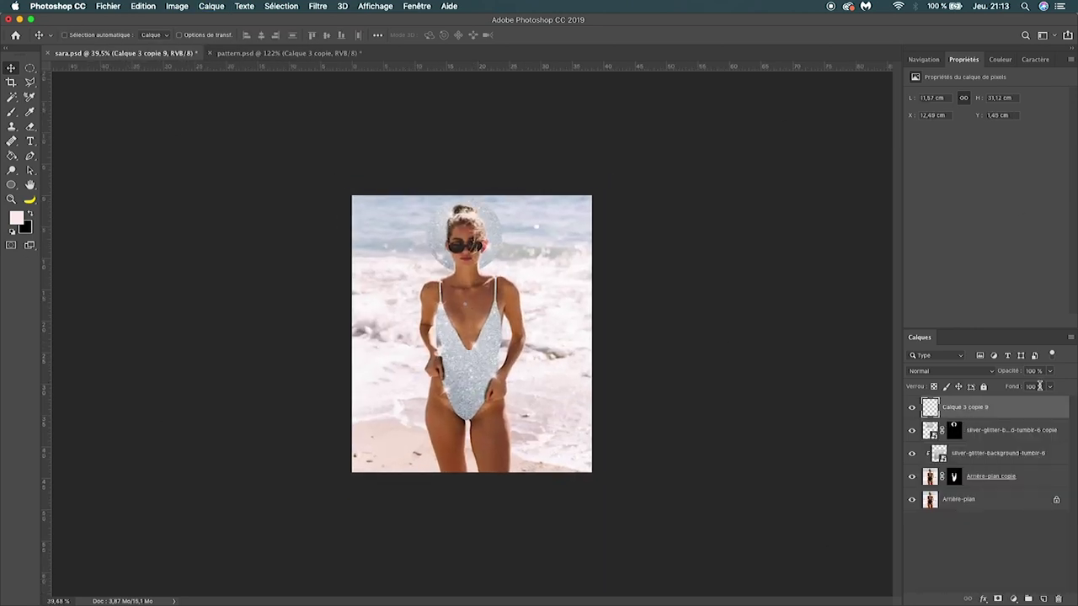
mouse_move(1047, 385)
mouse_down()
mouse_move(1027, 386)
mouse_move(1048, 386)
mouse_up()
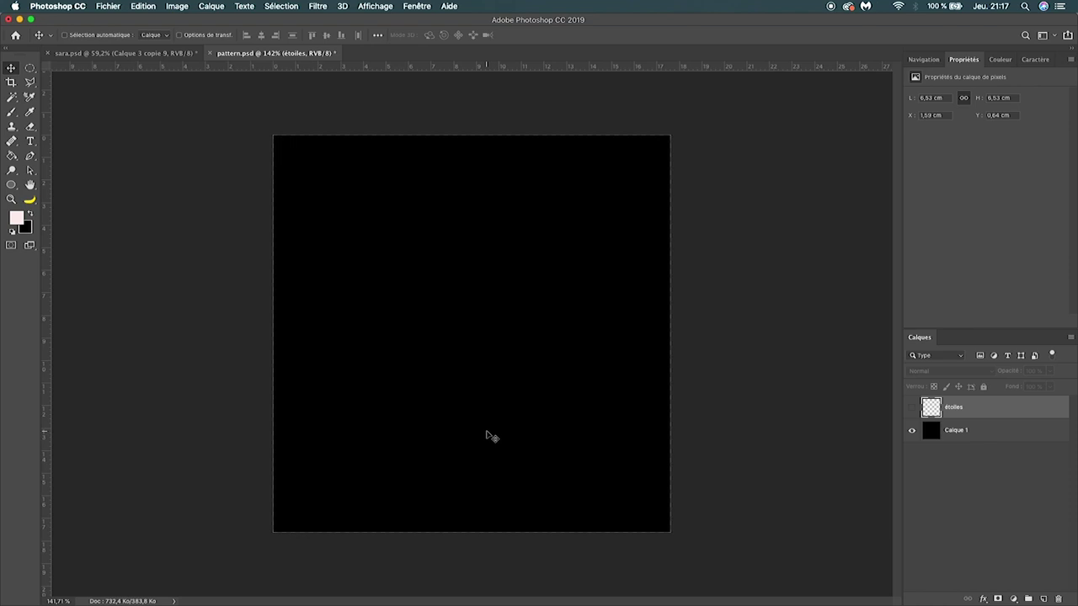
Place and rasterize the starfield image, checking it against the étoiles star layer.
key(Return)
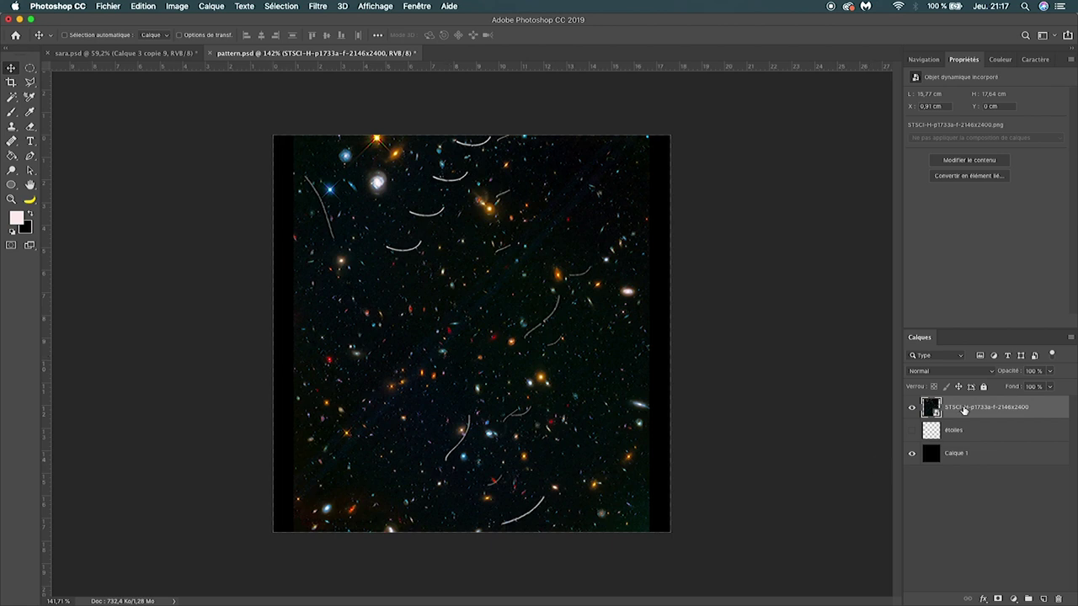
right_click(965, 410)
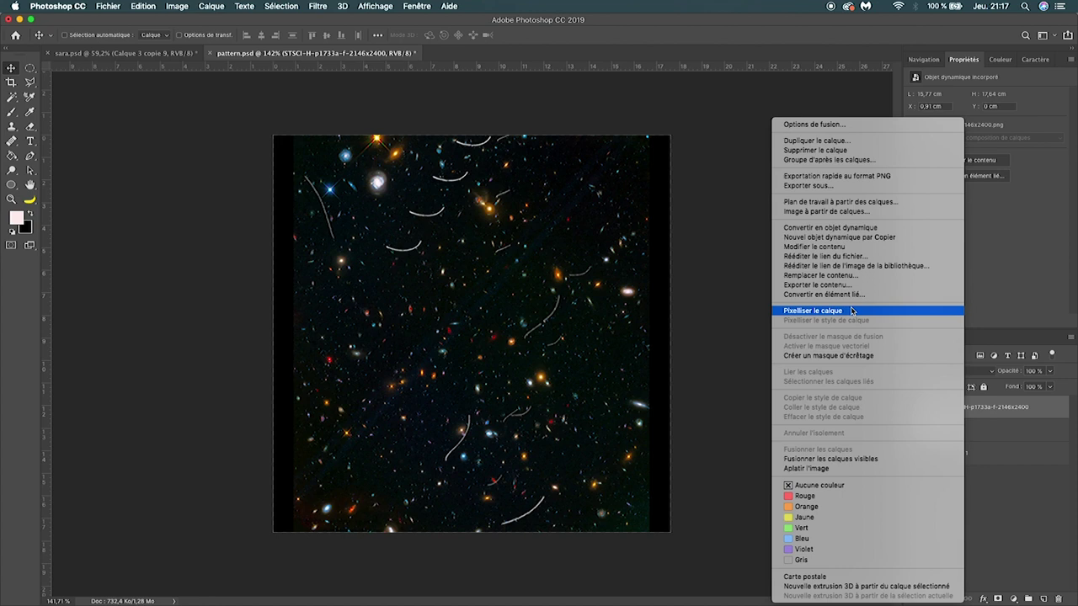
click(813, 310)
click(912, 407)
click(912, 430)
click(912, 431)
click(912, 431)
click(912, 431)
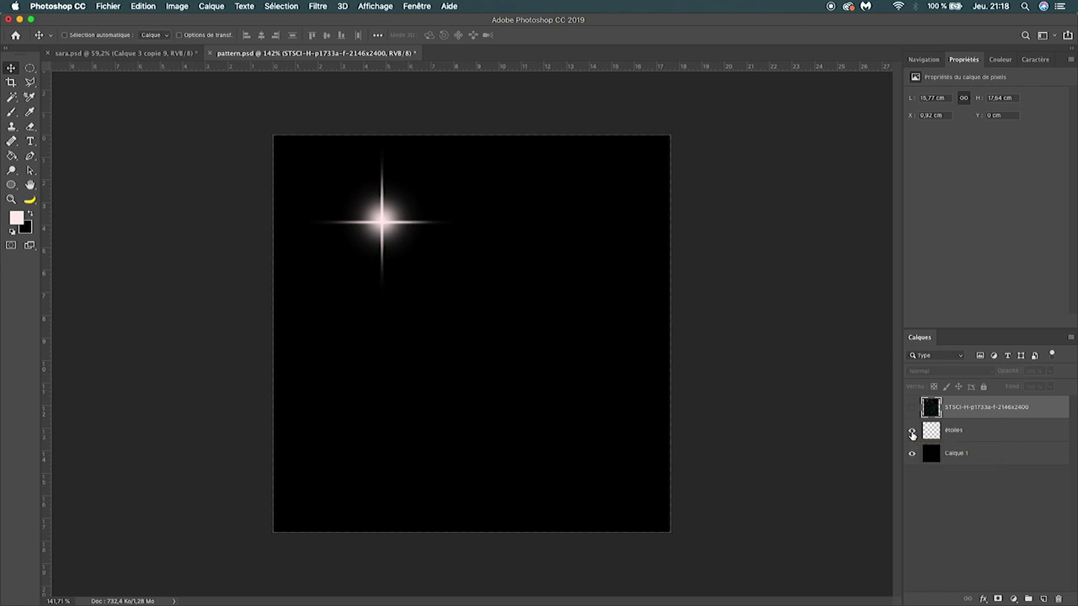
click(912, 430)
click(911, 408)
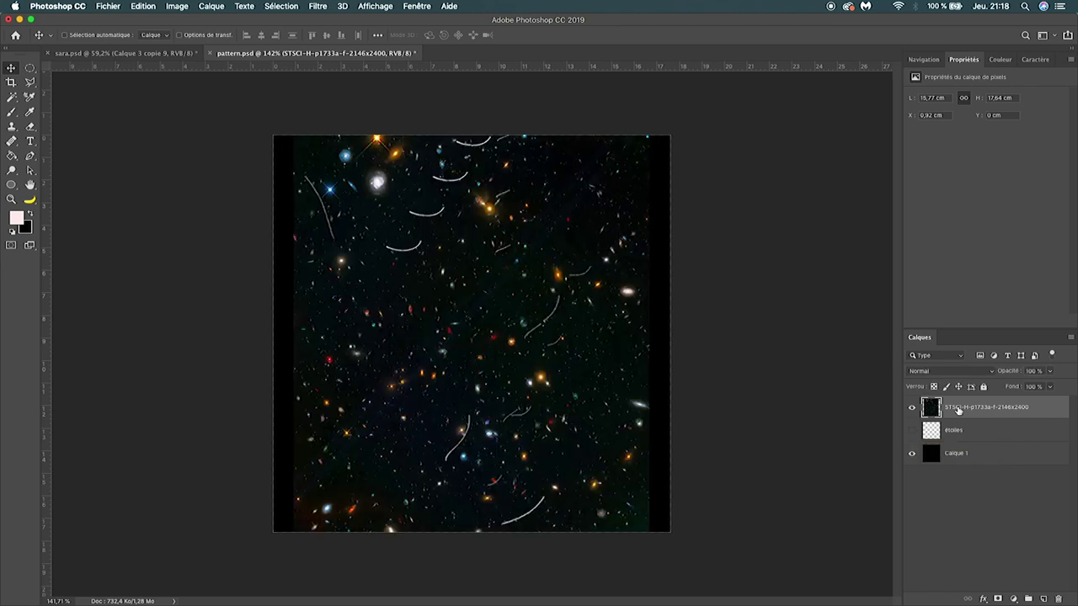
Add a white layer mask to the starfield and pick a soft round brush.
click(998, 598)
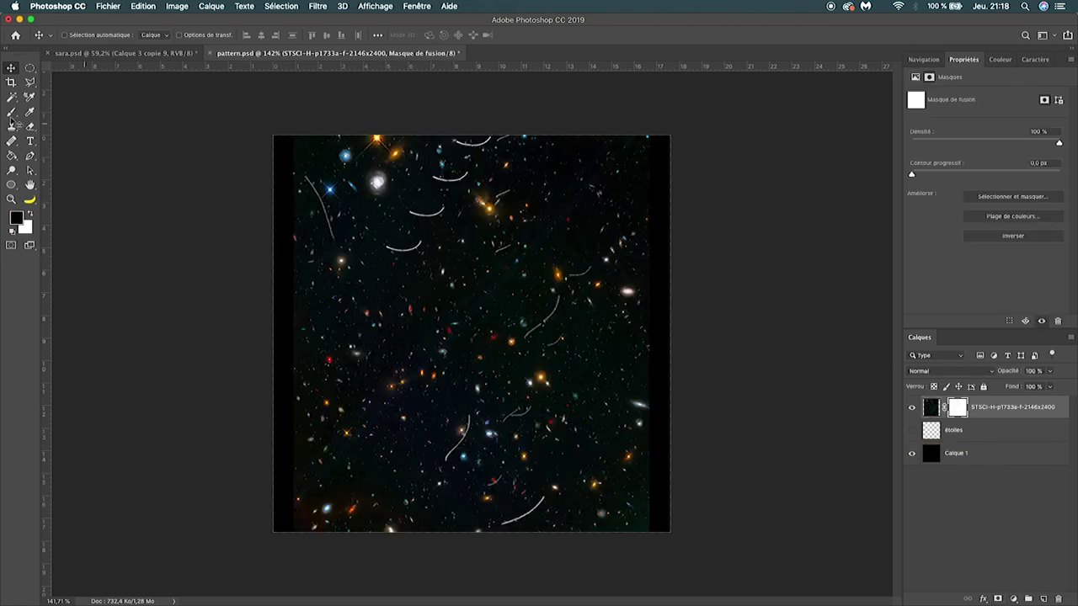
click(11, 118)
click(74, 35)
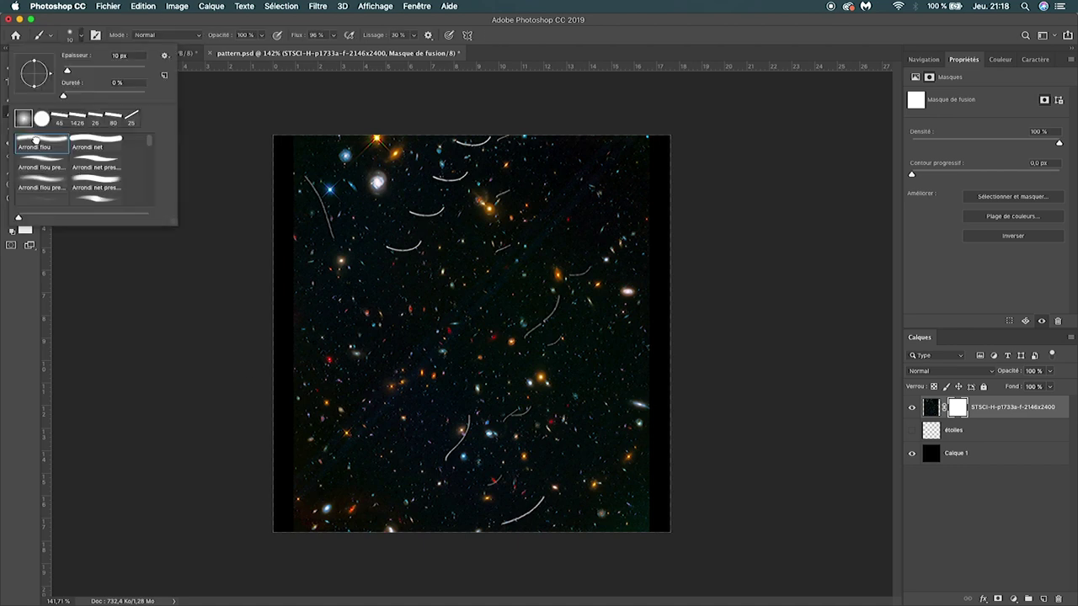
click(231, 214)
scroll(399, 197, up, 5)
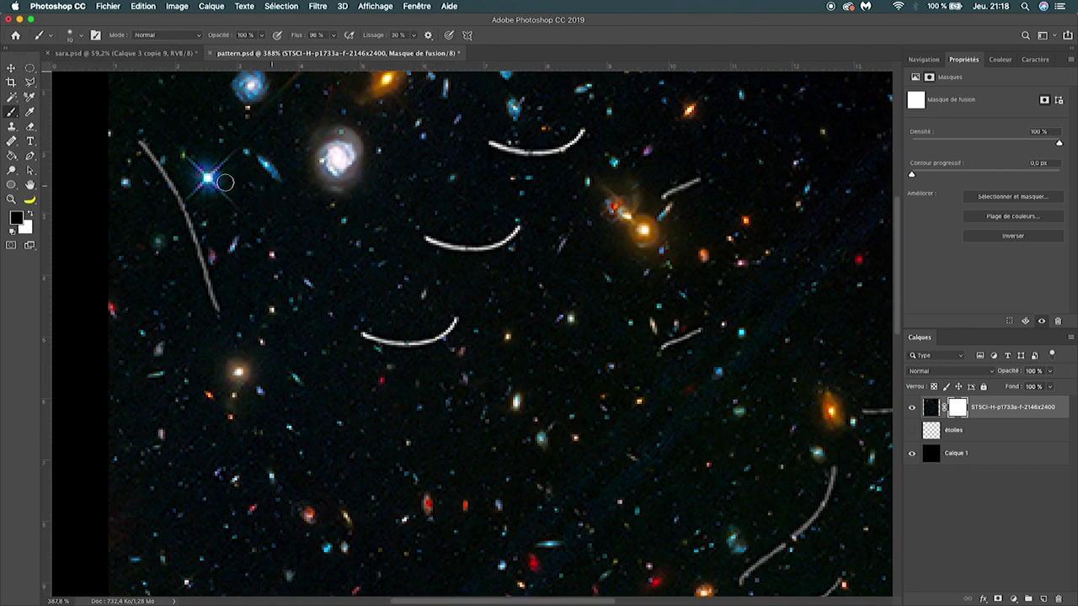
scroll(136, 204, up, 2)
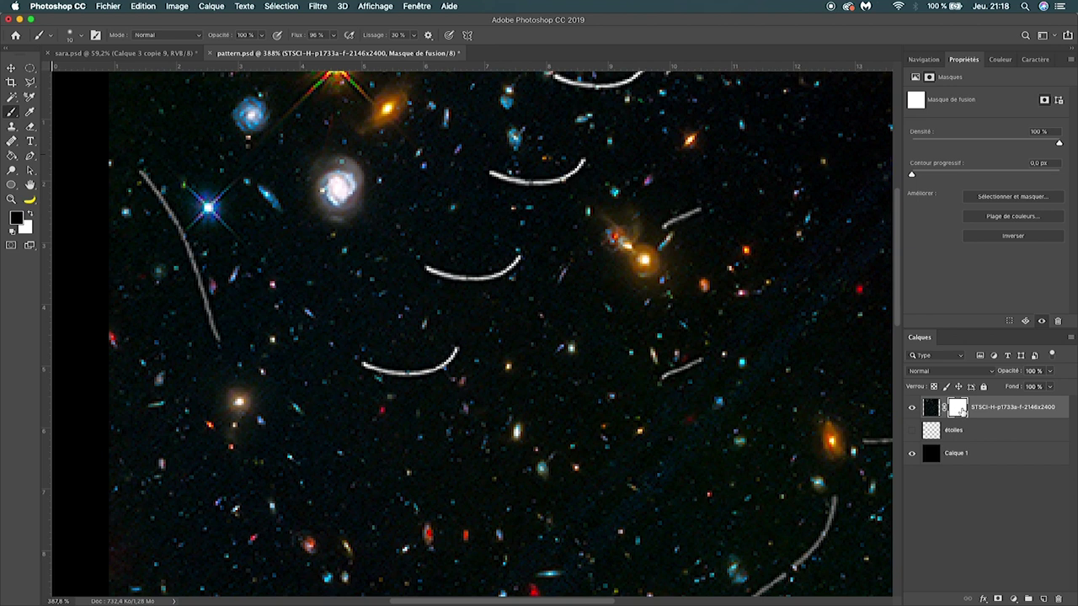
Paint black on the mask over the bright blue, orange and spiral-galaxy stars.
click(208, 206)
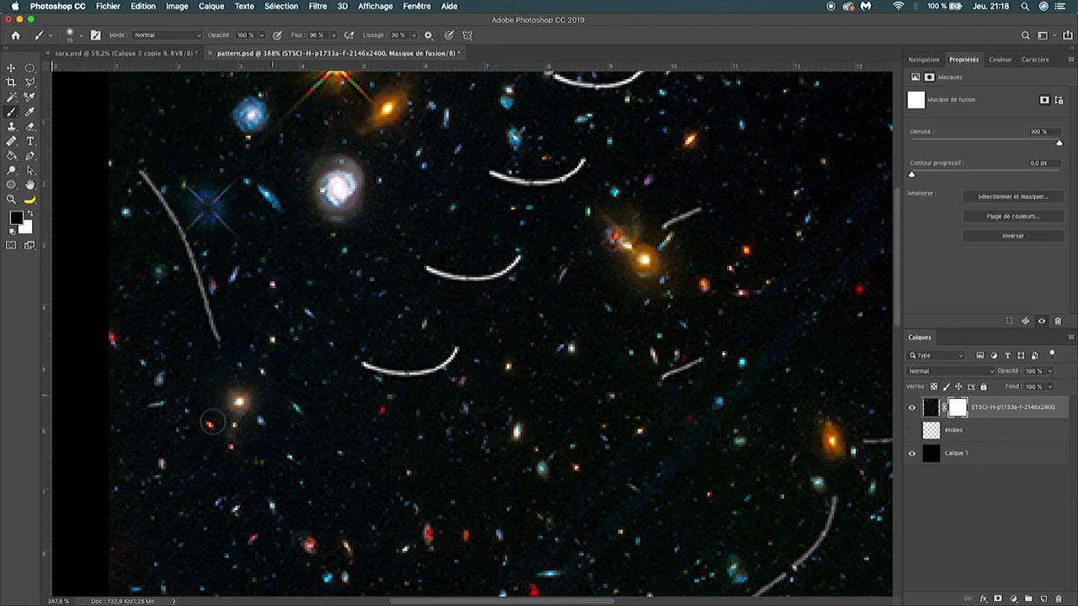
click(239, 402)
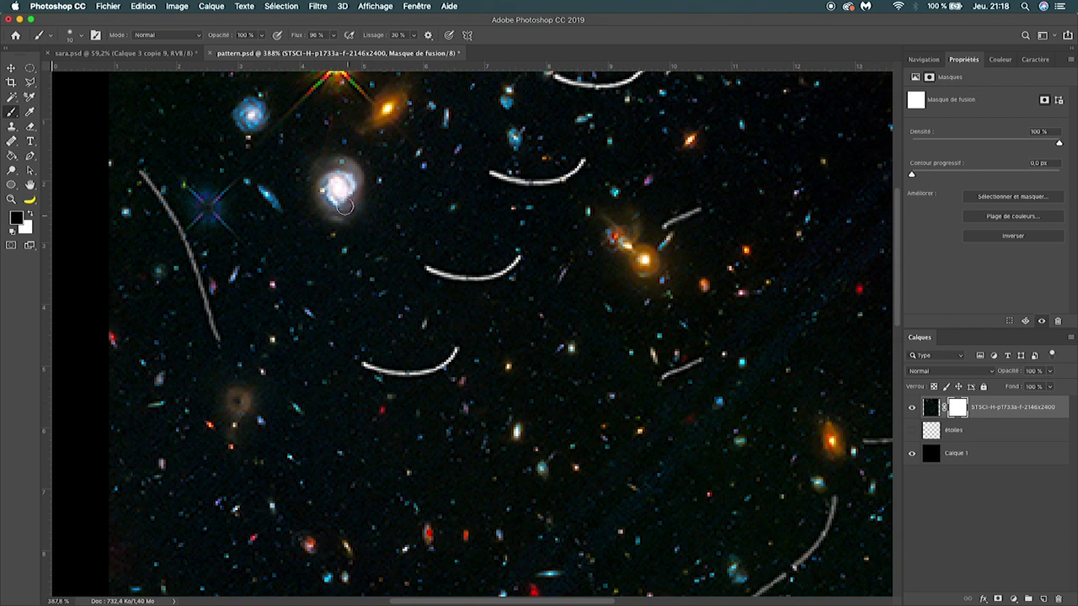
click(339, 189)
click(250, 113)
click(644, 259)
drag(772, 446, 640, 253)
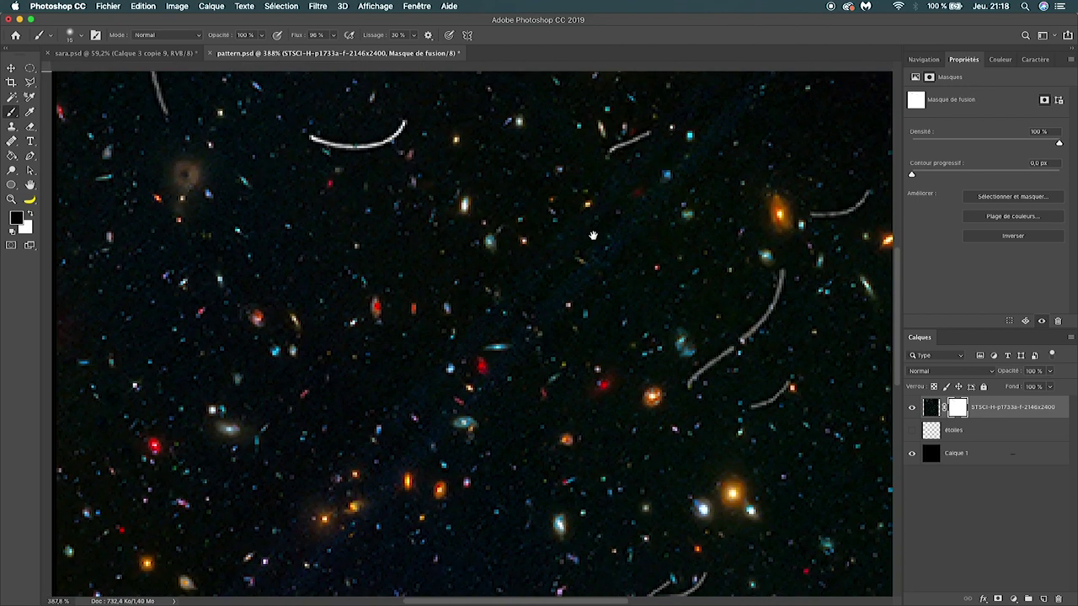
drag(634, 383, 536, 206)
click(635, 316)
drag(635, 316, 642, 151)
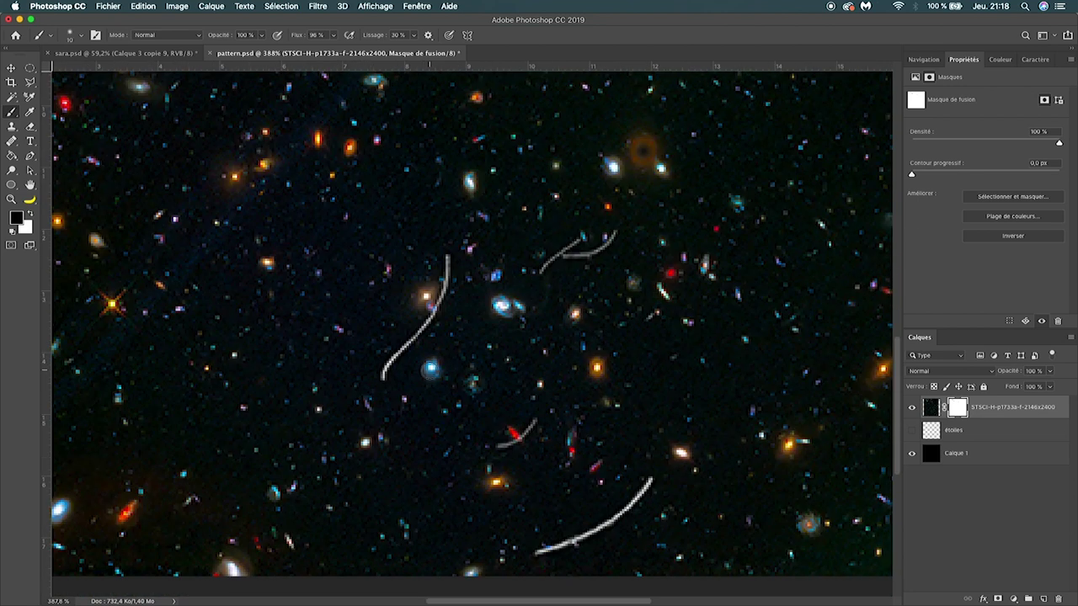
click(431, 368)
click(503, 305)
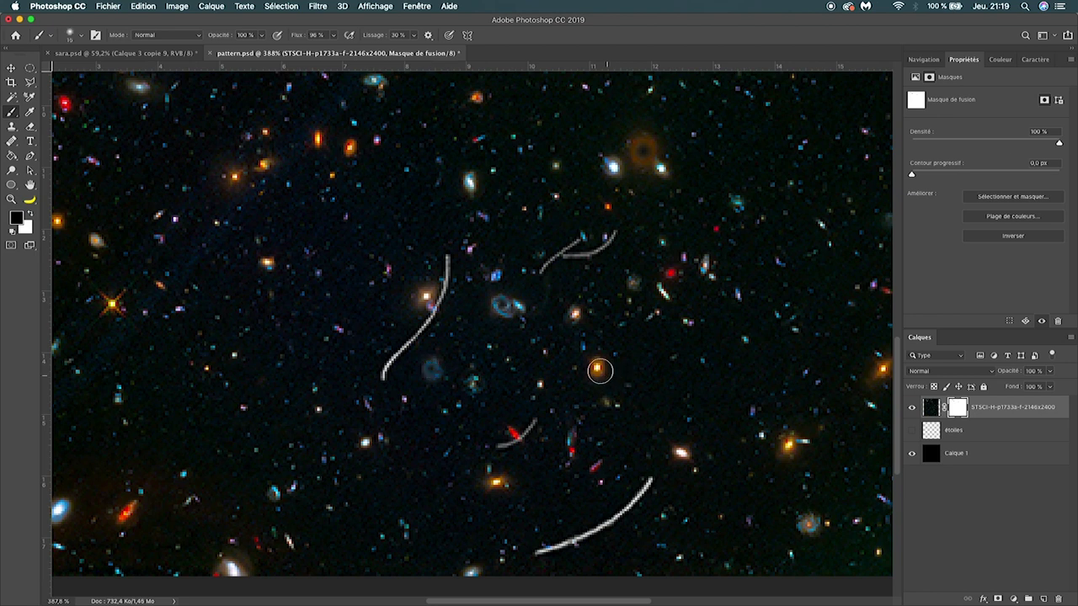
click(597, 368)
Mark the remaining bright stars in the upper area, then invert the mask.
scroll(556, 404, up, 5)
scroll(555, 405, right, 3)
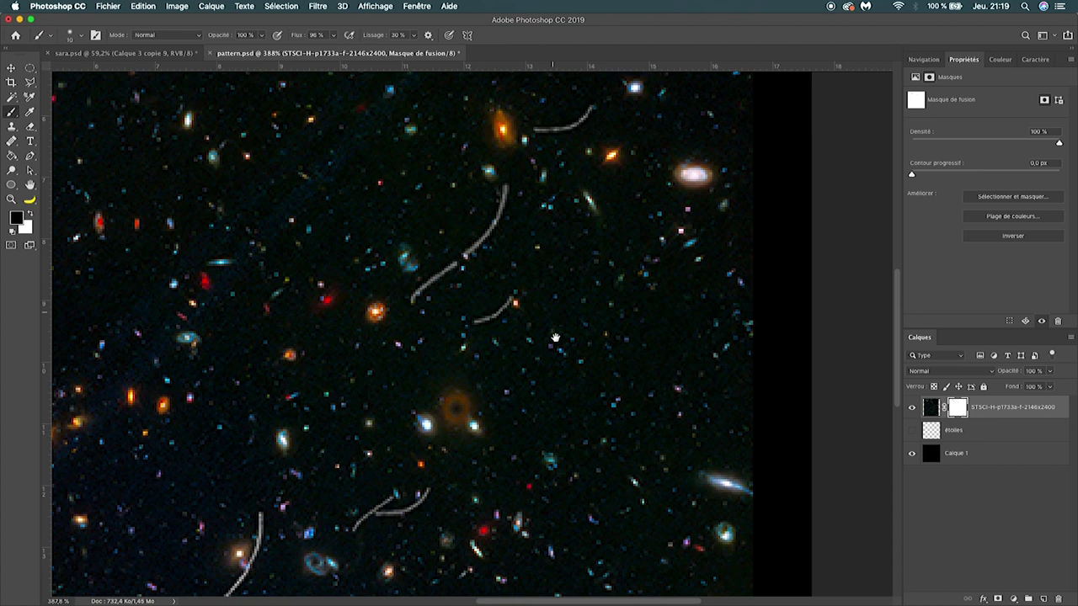
drag(551, 312, 555, 401)
drag(504, 207, 511, 227)
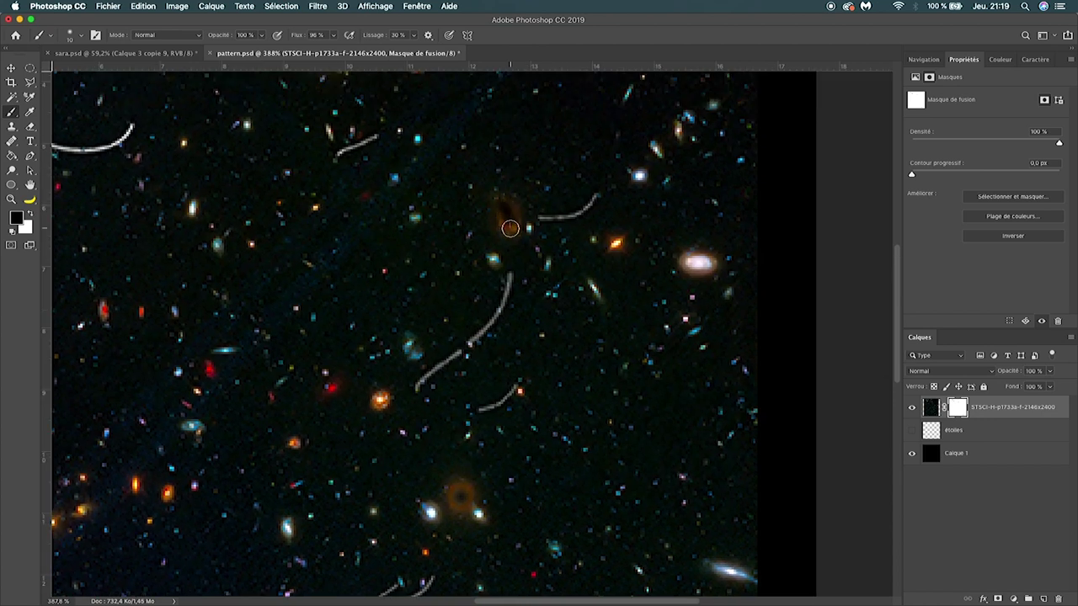
click(698, 263)
scroll(698, 263, down, 5)
scroll(698, 263, left, 5)
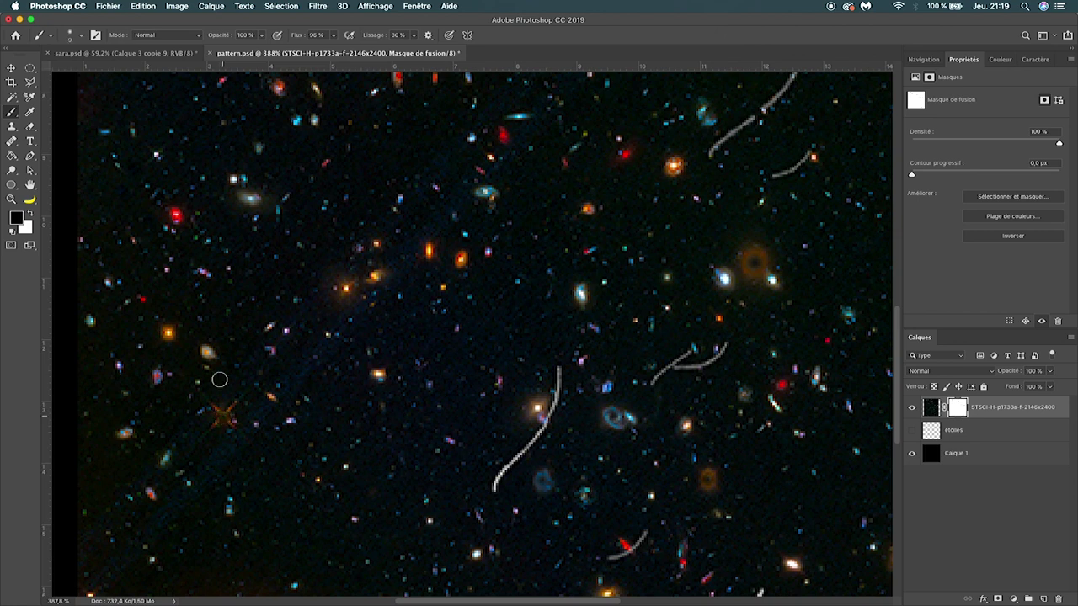
scroll(180, 216, up, 3)
drag(421, 237, 410, 422)
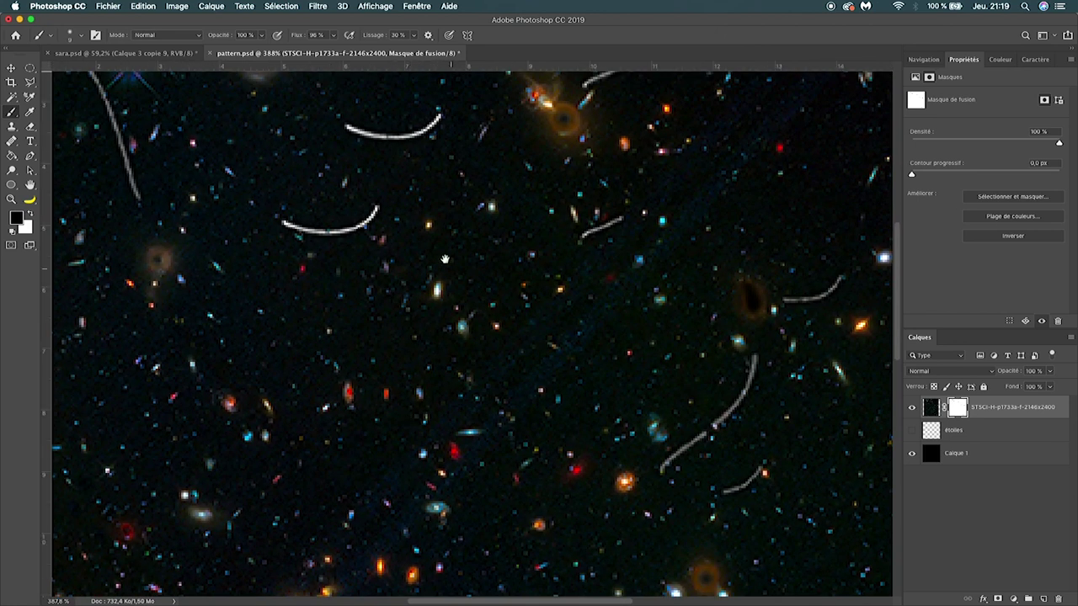
scroll(411, 236, up, 5)
scroll(411, 236, left, 2)
scroll(404, 332, up, 1)
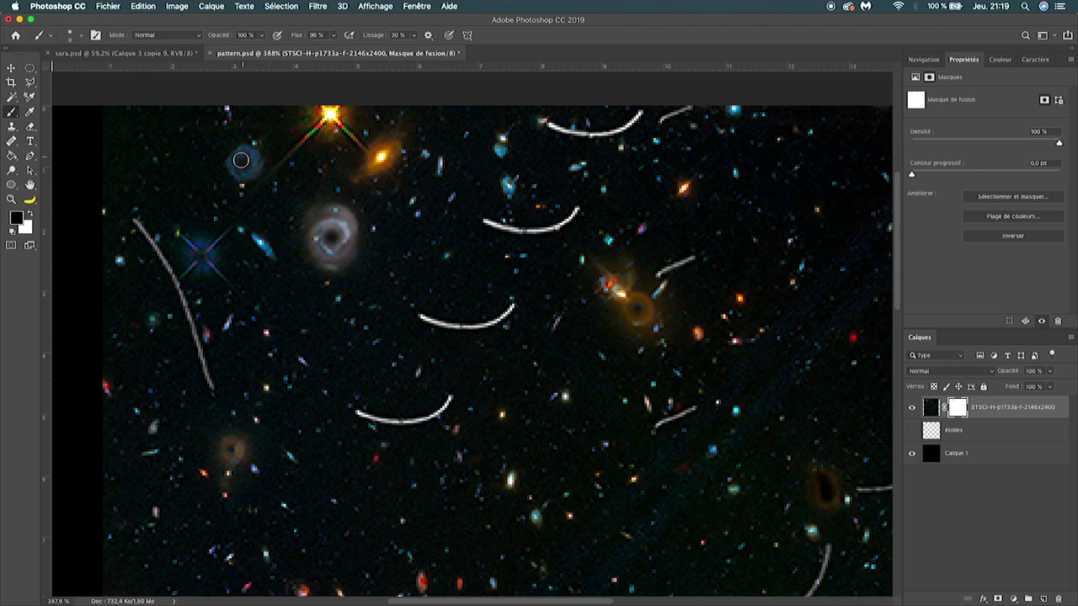
click(330, 114)
scroll(481, 356, down, 2)
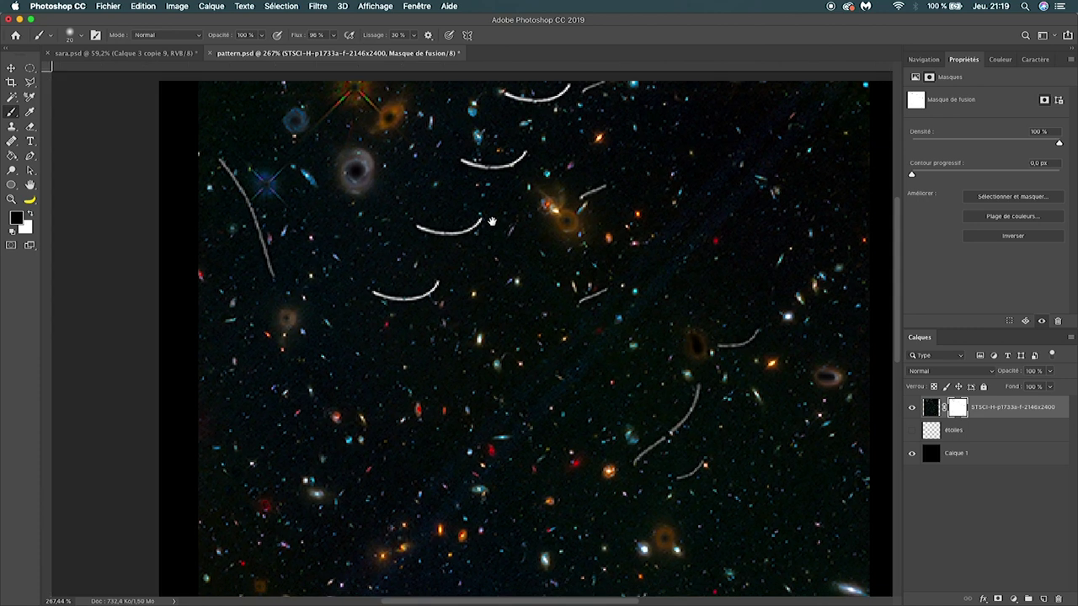
drag(481, 356, 565, 261)
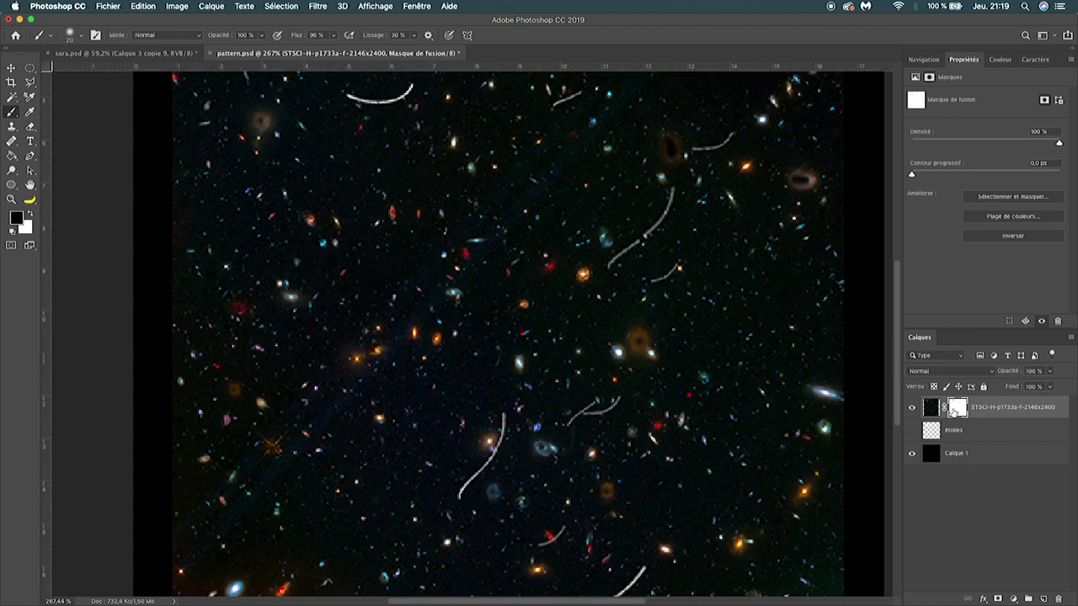
key(ctrl+i)
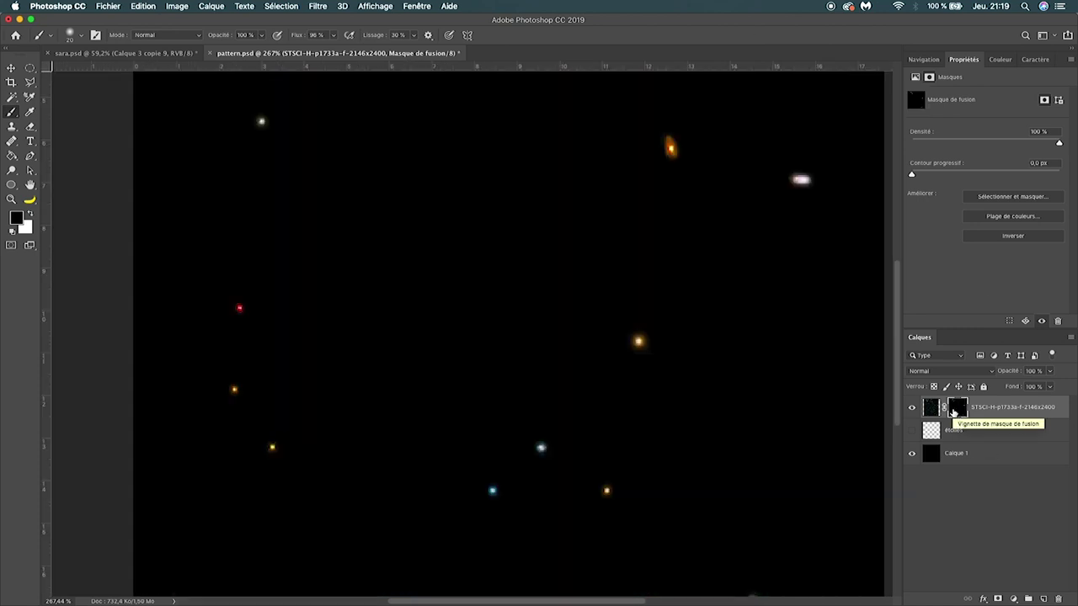
Apply the starfield's mask permanently and check the isolated stars over black Calque 1.
key(v)
scroll(522, 421, down, 5)
scroll(446, 238, down, 2)
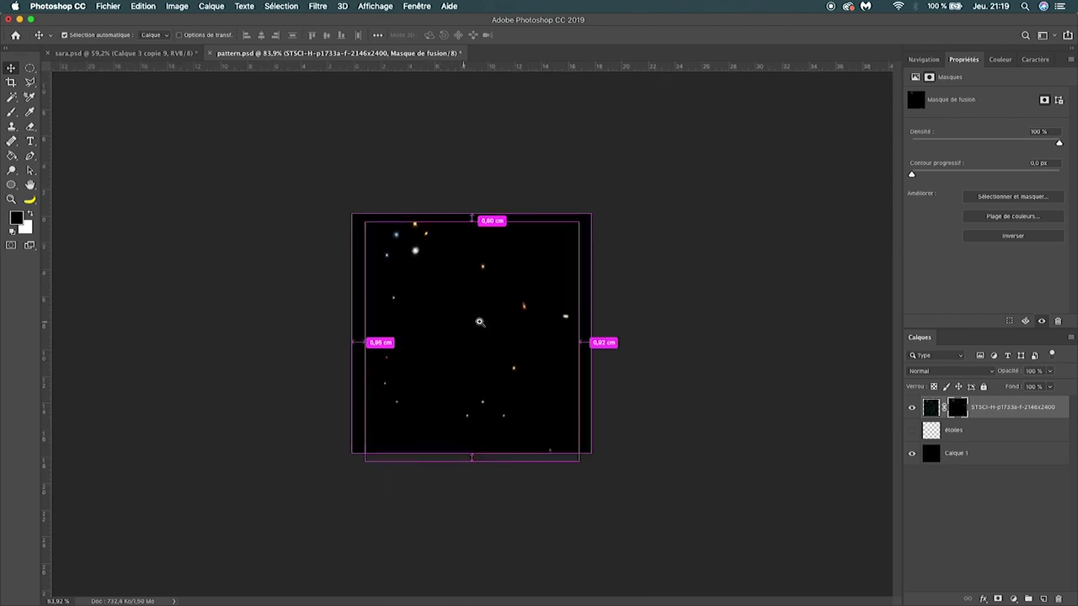
scroll(472, 324, up, 3)
drag(958, 414, 1058, 597)
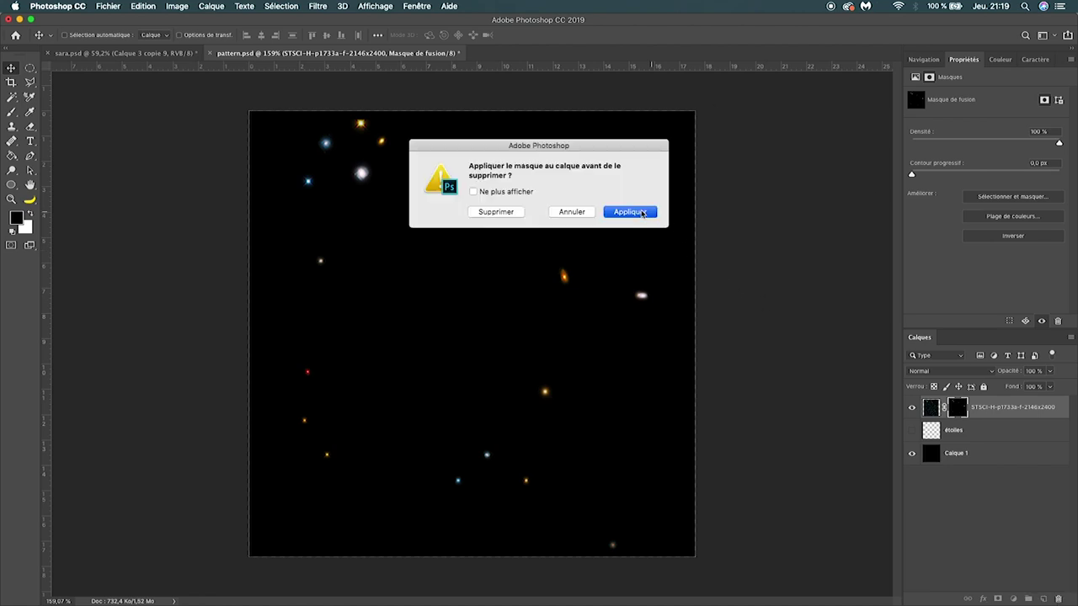
click(642, 213)
click(911, 455)
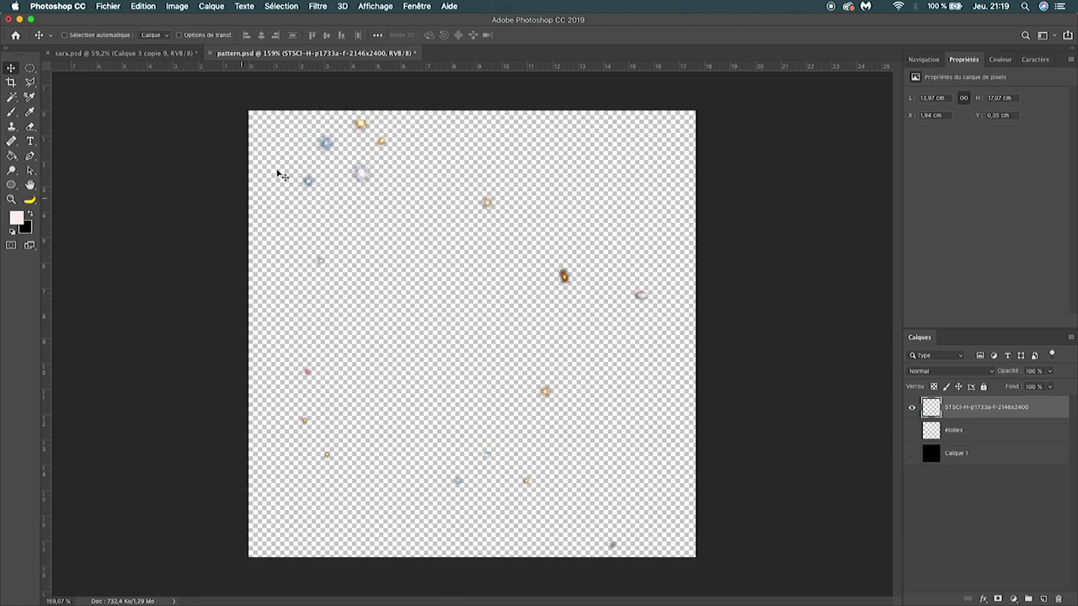
click(912, 454)
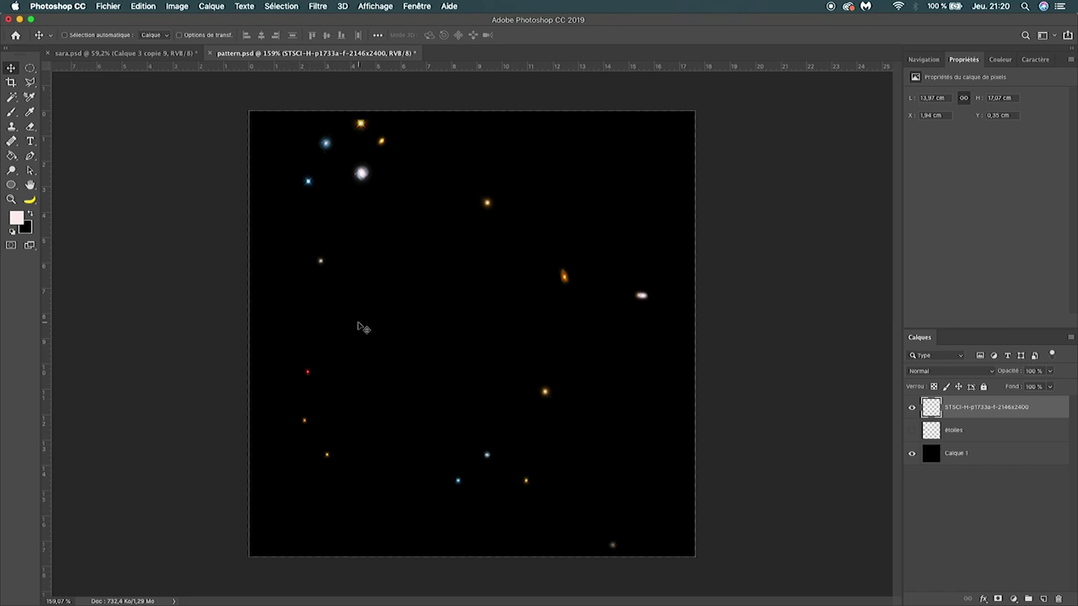
click(13, 126)
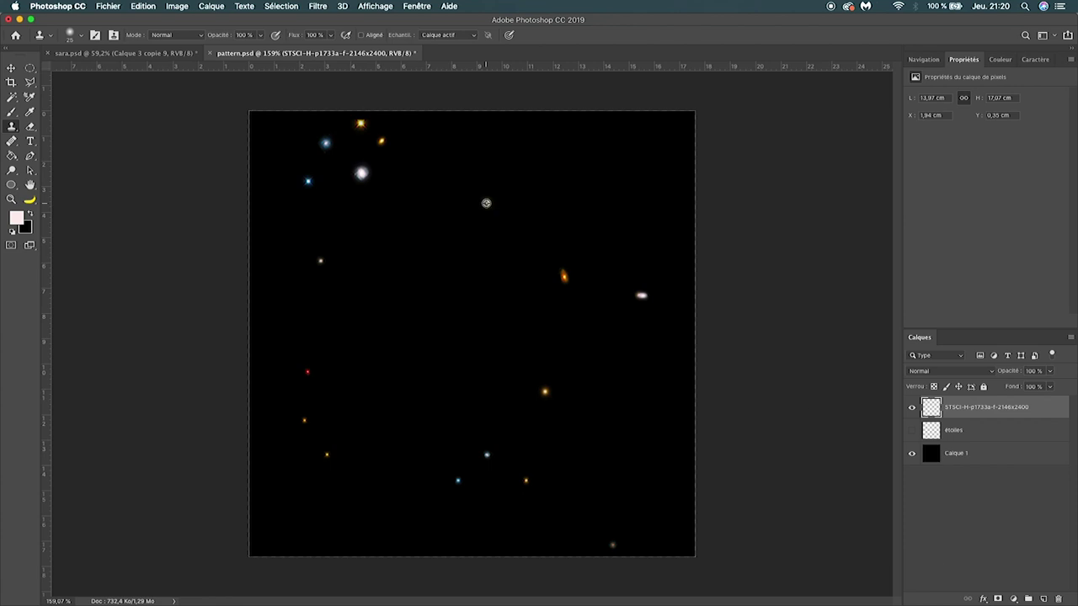
Sample the orange star and clone-stamp about ten copies around the canvas.
alt+click(486, 203)
click(377, 308)
click(588, 356)
click(616, 452)
click(496, 477)
click(338, 431)
click(304, 222)
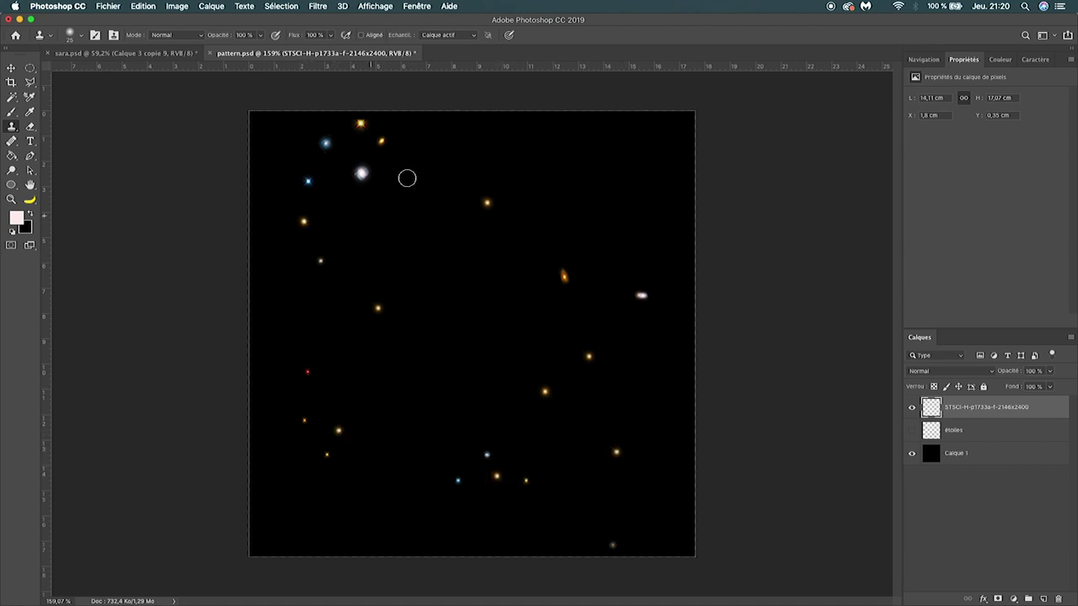
click(424, 156)
click(440, 351)
click(439, 271)
click(527, 325)
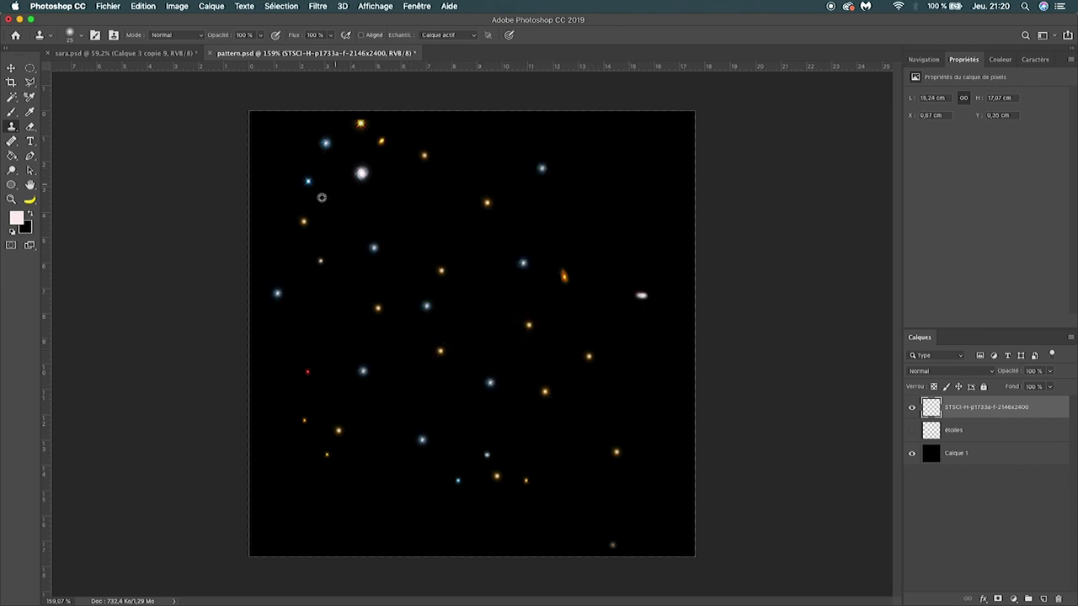
Stamp more star copies across the canvas, filling the right side.
click(478, 320)
click(409, 399)
click(363, 487)
click(610, 505)
click(600, 377)
click(629, 196)
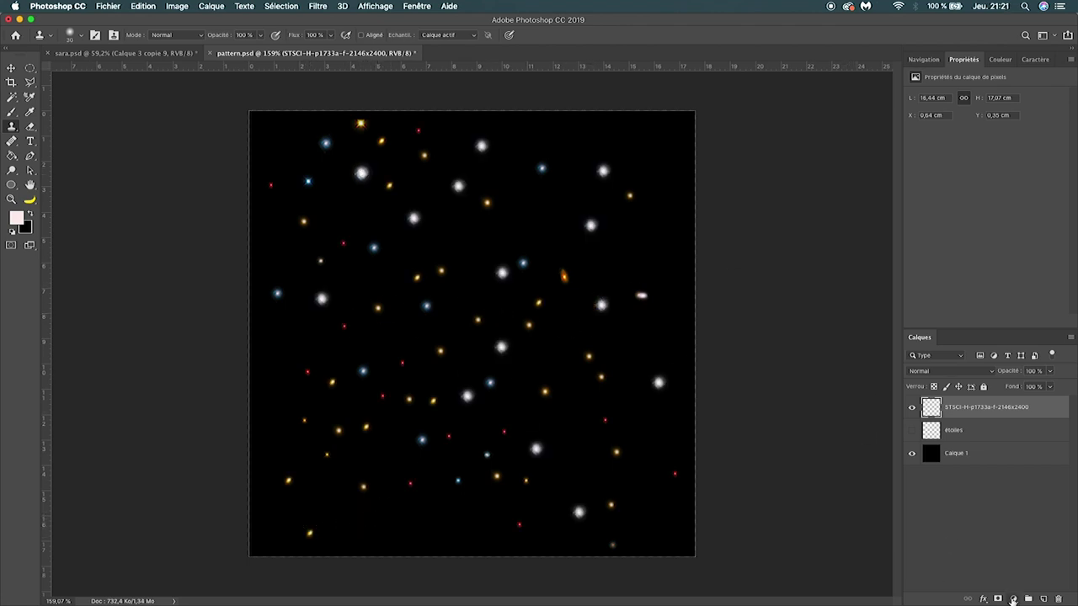
Add a Hue/Saturation adjustment with shifted Teinte and an inverted black mask.
click(1013, 599)
click(981, 481)
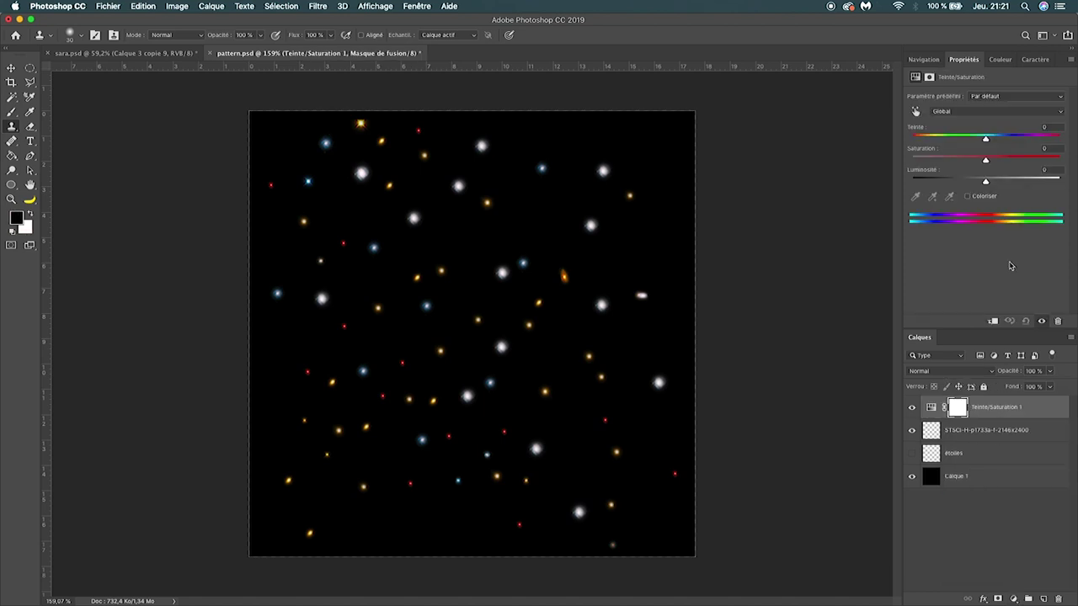
drag(985, 137, 942, 148)
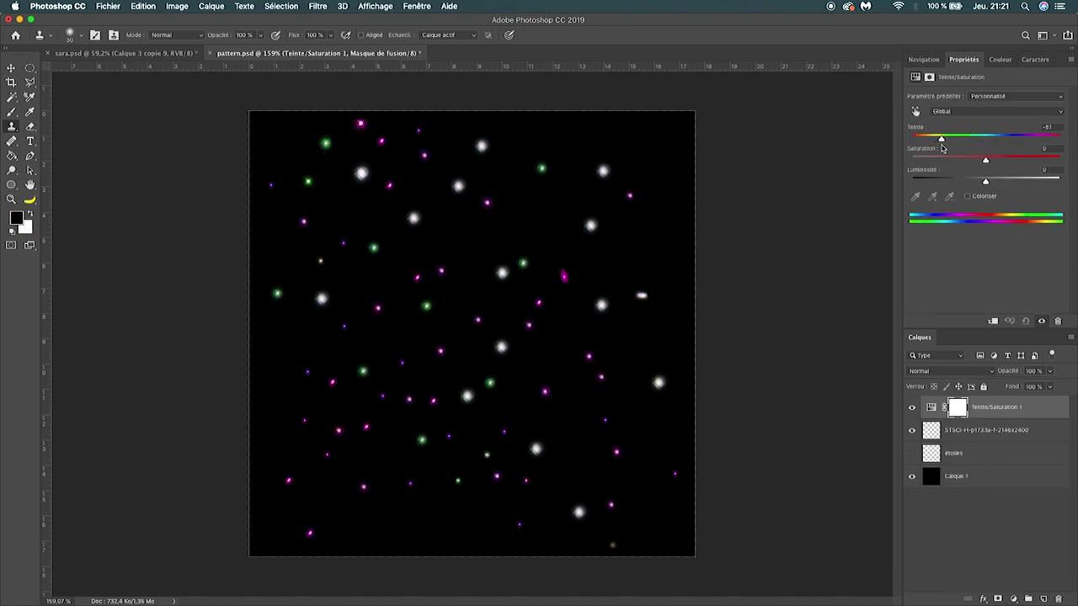
drag(943, 148, 1043, 151)
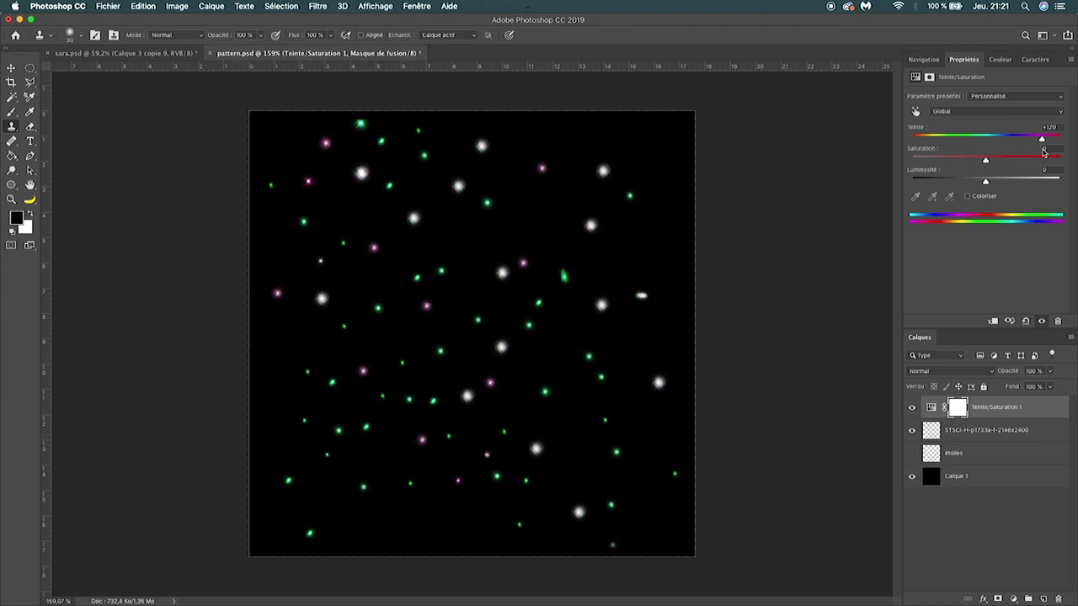
click(957, 407)
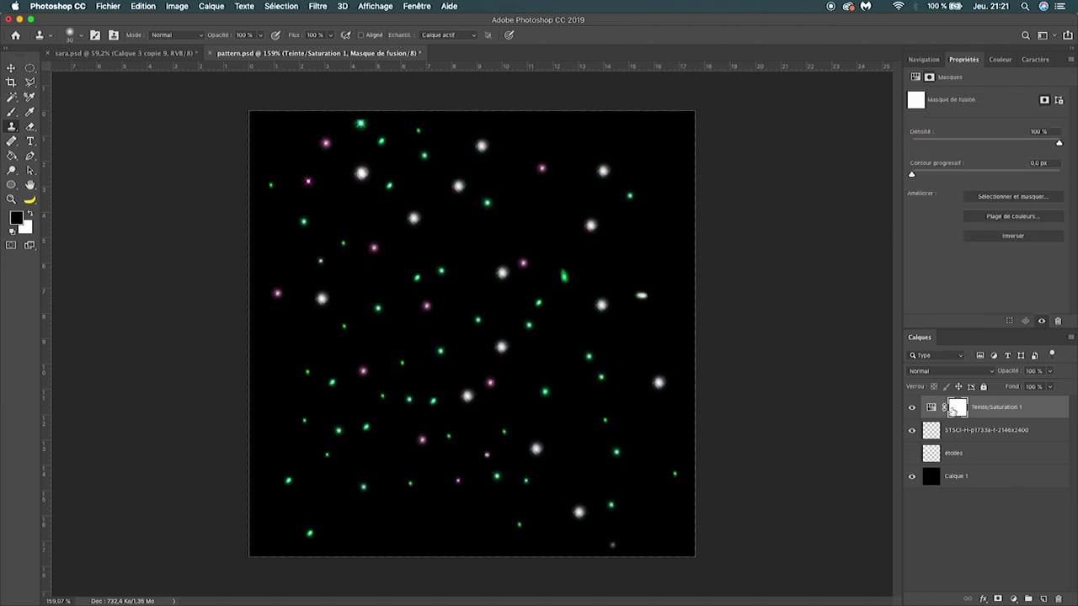
key(ctrl+i)
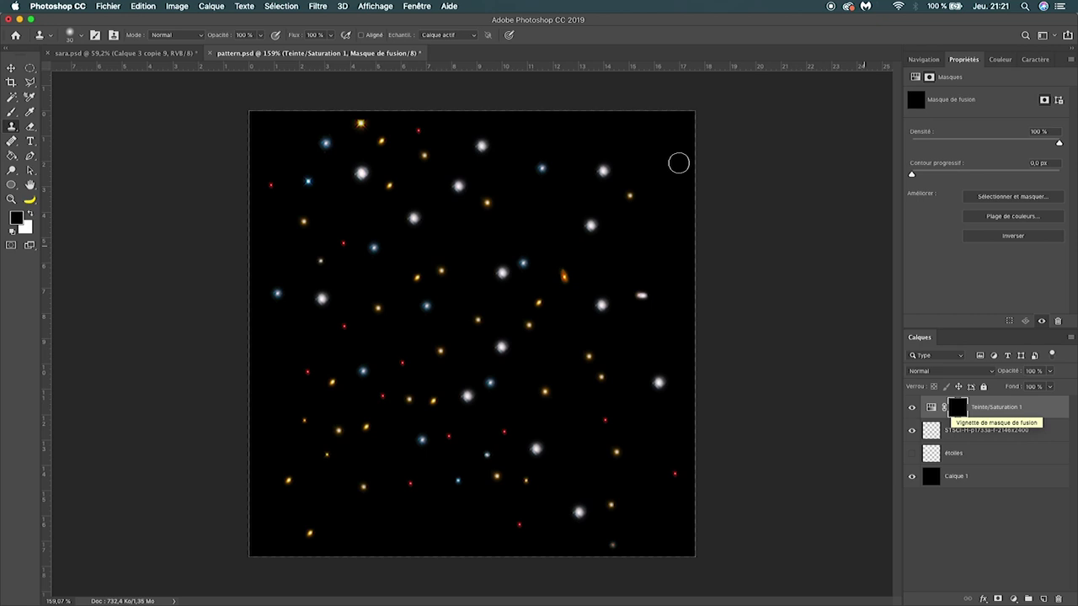
key(b)
key(x)
Paint white on the mask to turn chosen blue stars pink and orange/red stars green.
click(276, 295)
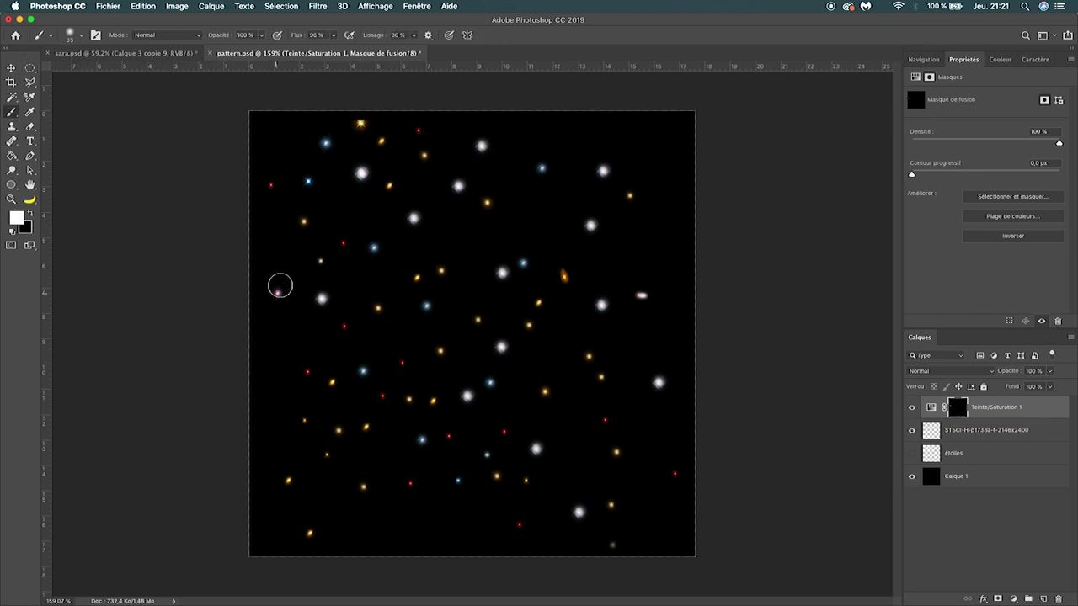
click(325, 144)
click(541, 168)
click(439, 271)
click(487, 204)
click(304, 221)
click(672, 474)
Add a second pinkish Hue/Saturation adjustment and merge it with the star layers.
click(1013, 599)
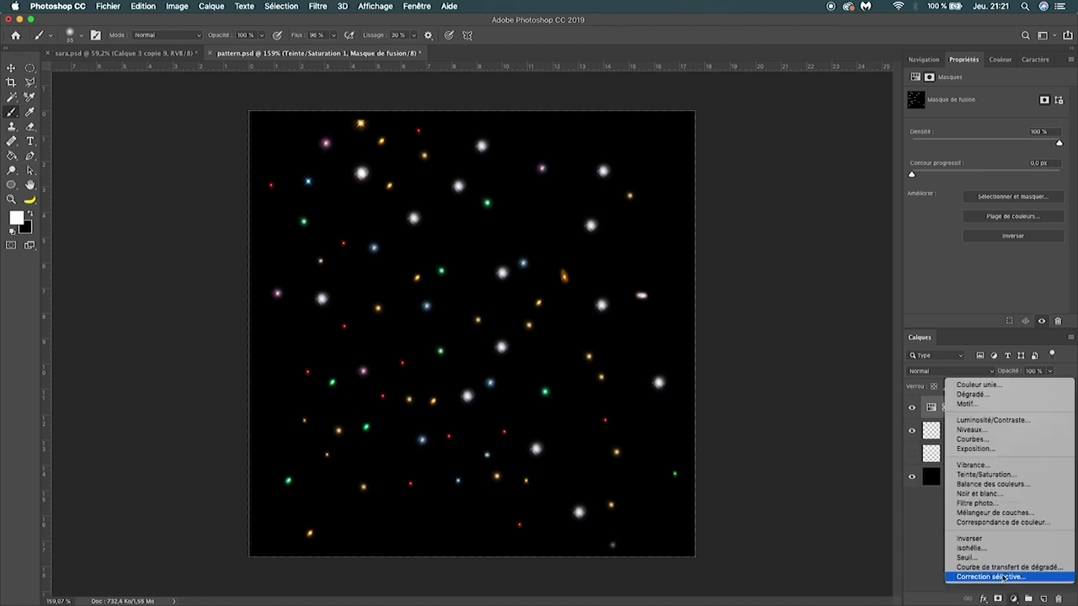
click(985, 475)
drag(969, 141, 945, 143)
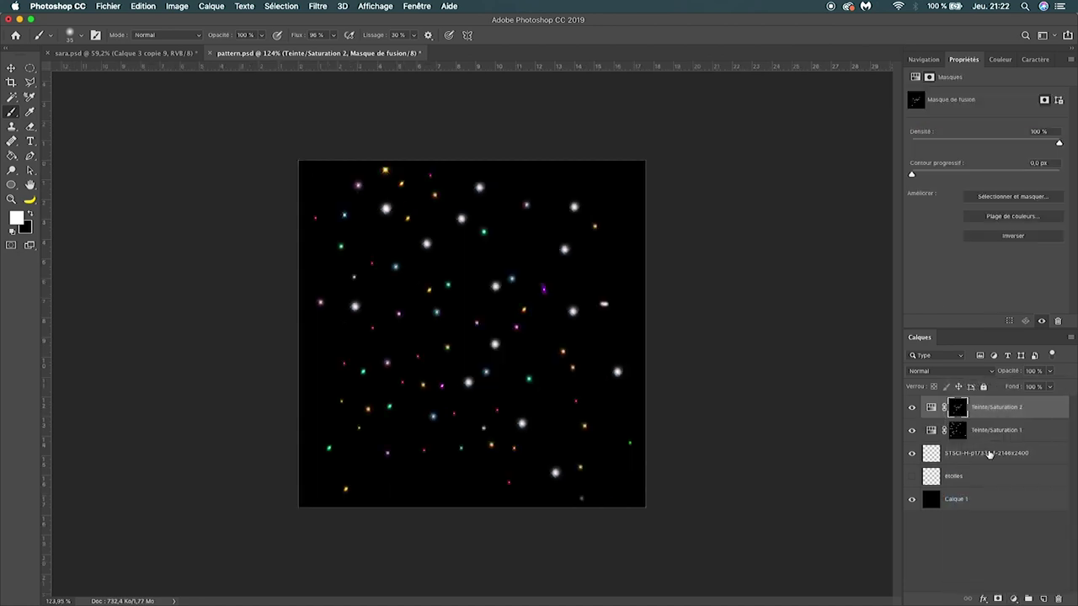
click(989, 454)
click(1006, 413)
shift+click(997, 456)
key(ctrl+e)
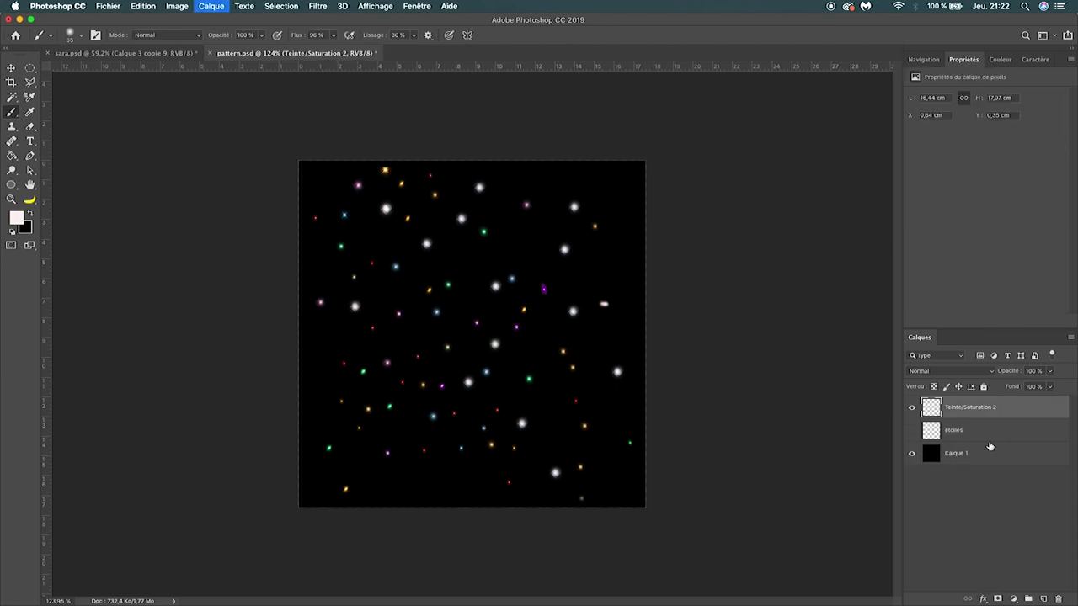
Bring the star layer into the beach photo as a smart object, enlarged and moved up over it.
key(v)
mouse_move(410, 338)
mouse_down()
mouse_move(398, 337)
mouse_move(162, 57)
mouse_up()
mouse_move(446, 374)
mouse_down()
mouse_move(485, 398)
mouse_move(489, 354)
mouse_up()
right_click(989, 410)
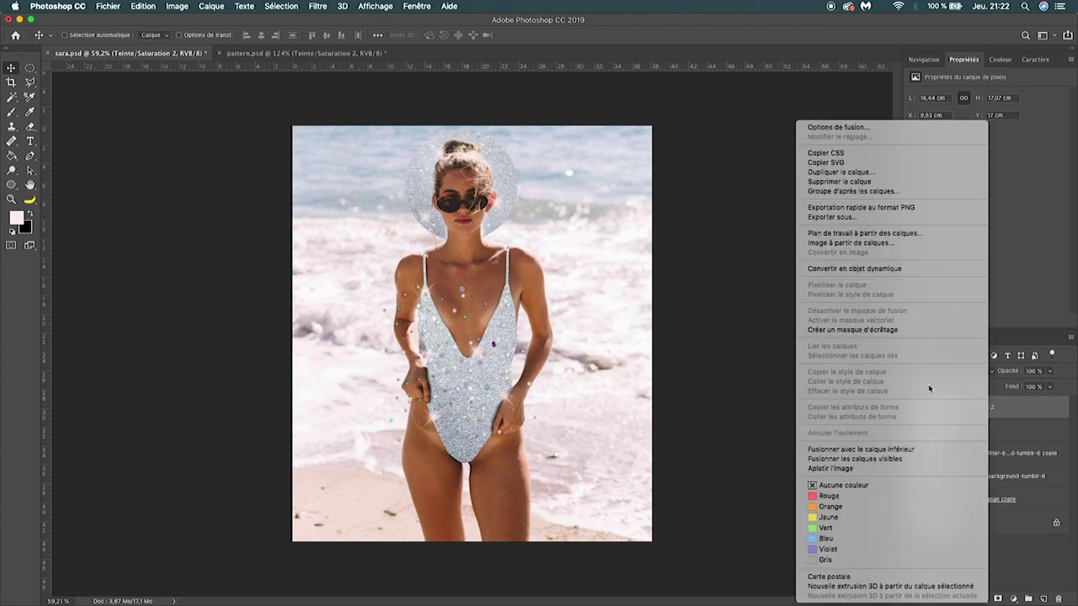
click(854, 268)
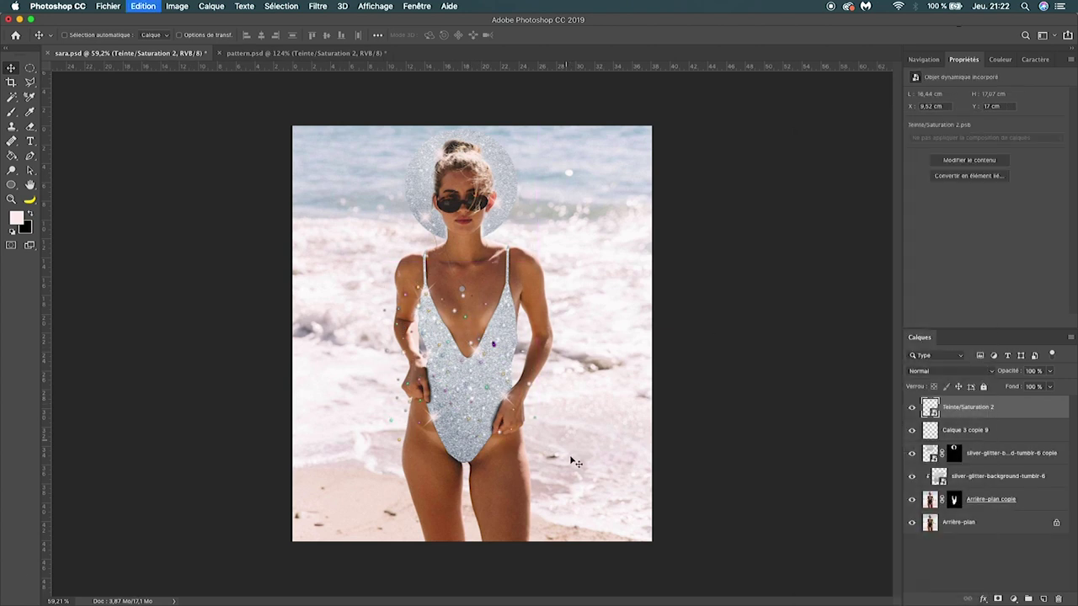
key(ctrl+t)
drag(536, 446, 597, 505)
key(Return)
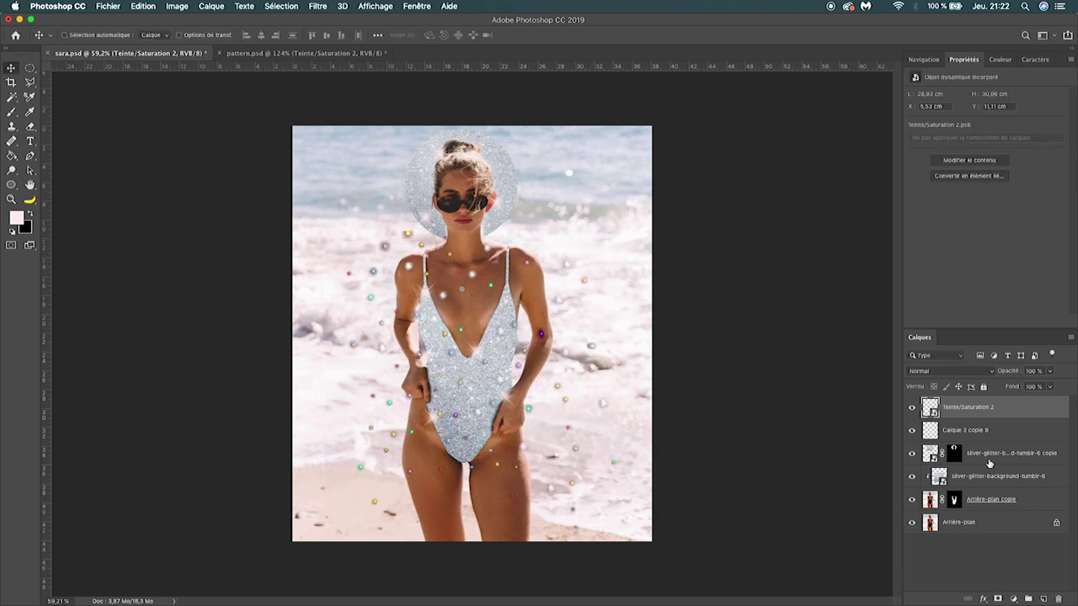
drag(477, 355, 477, 329)
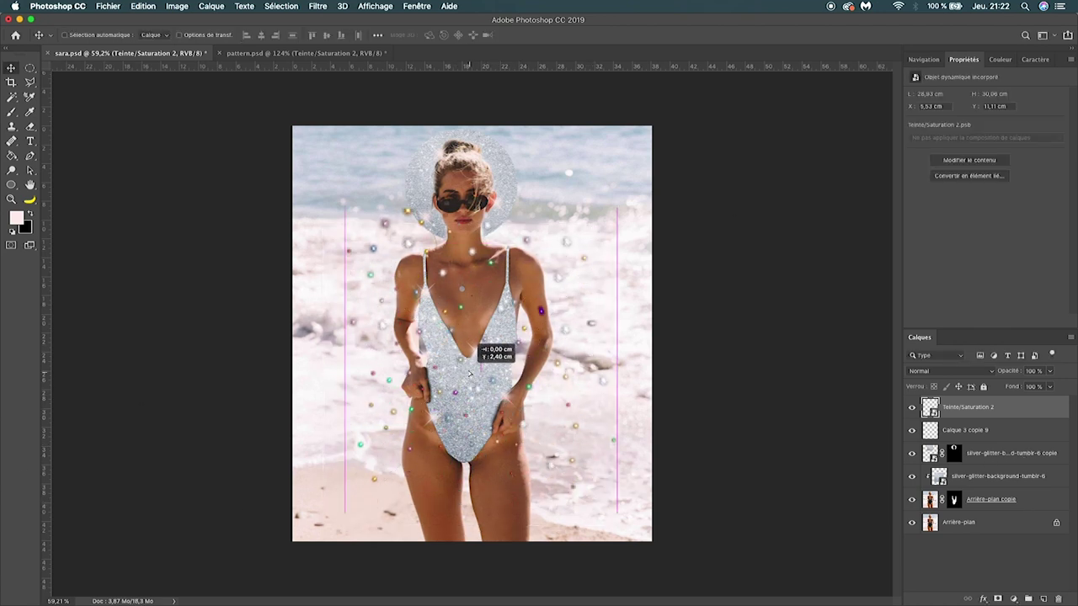
Mask the sparkle layer to the swimsuit selection and shift it into place over the swimsuit.
ctrl+click(551, 360)
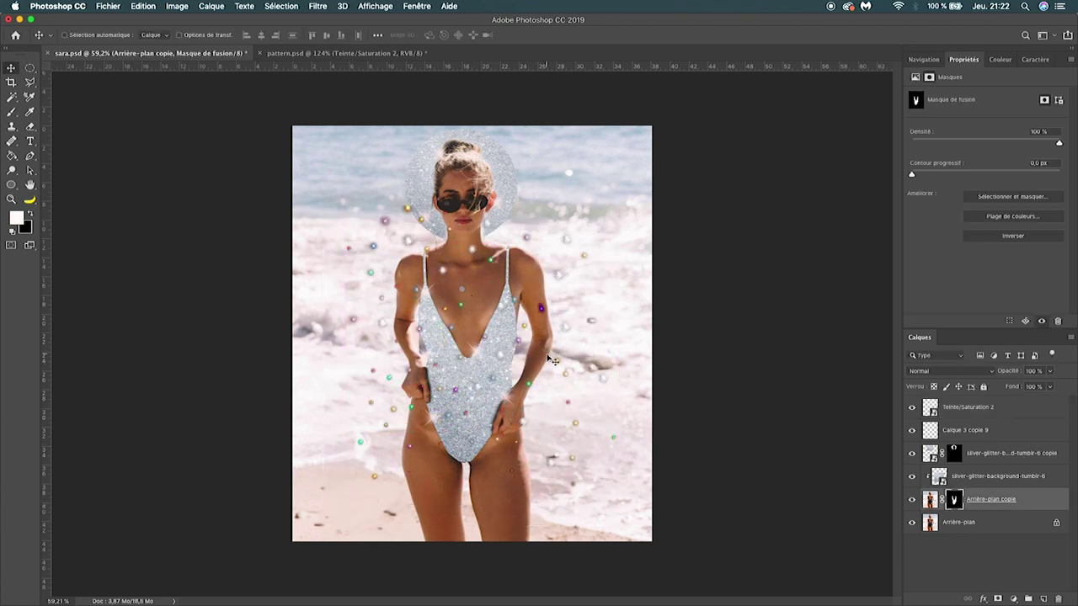
ctrl+click(955, 502)
click(989, 410)
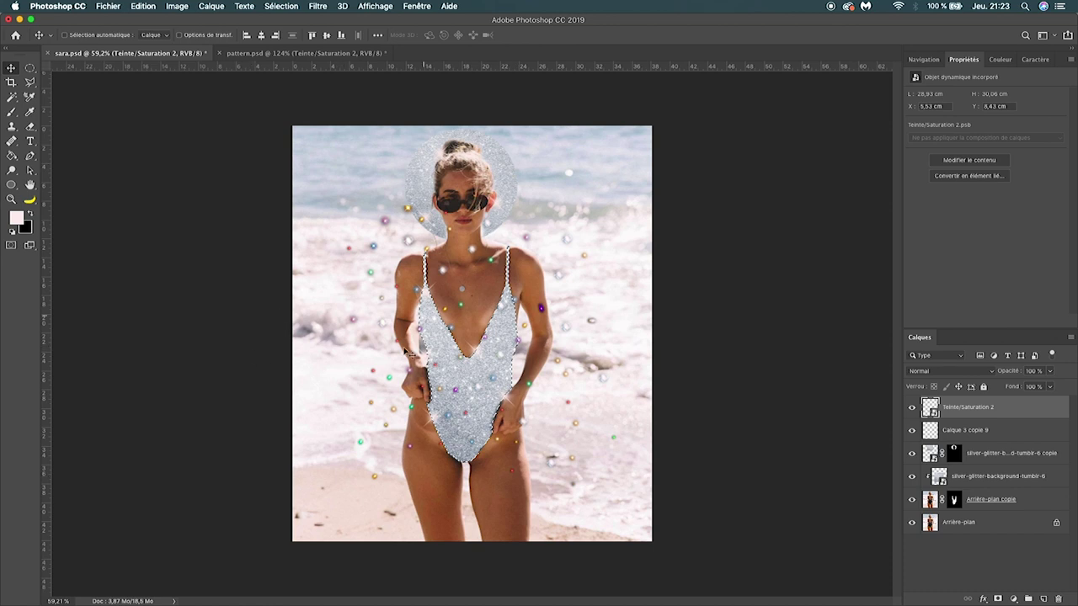
click(998, 599)
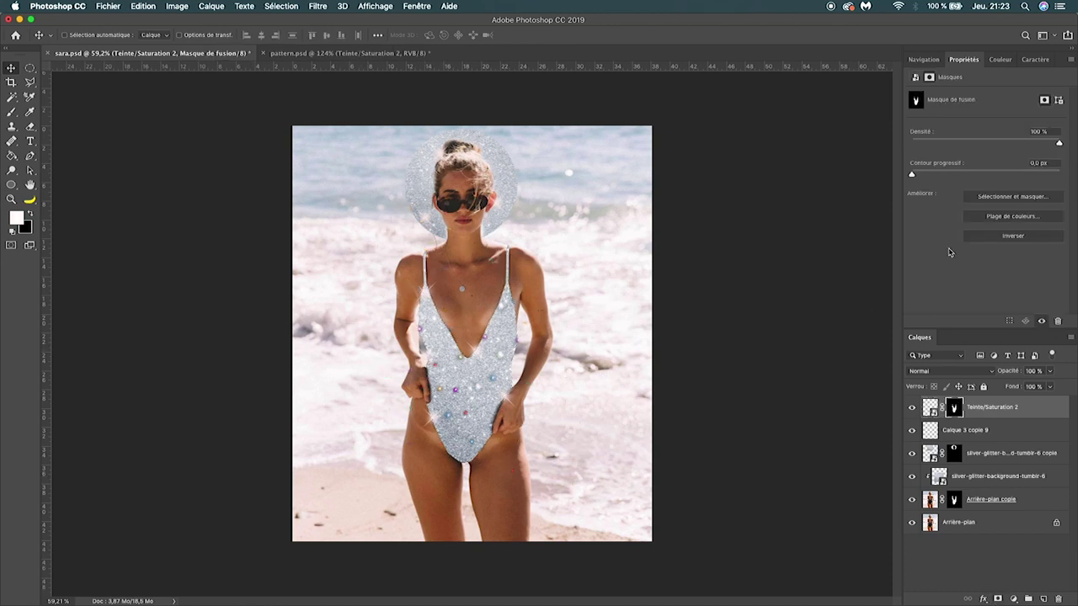
click(933, 409)
drag(429, 358, 468, 376)
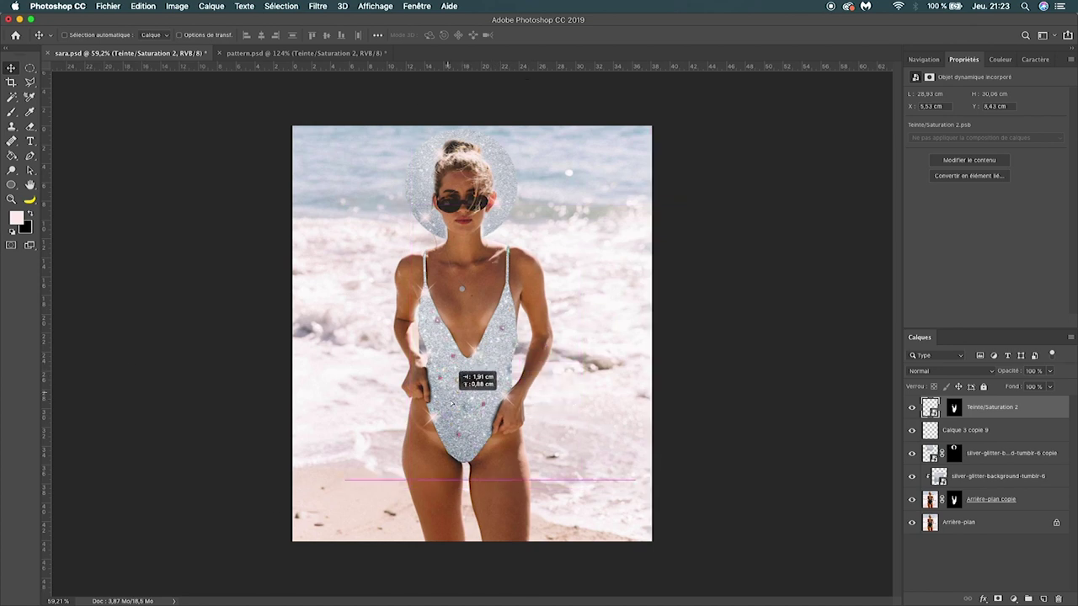
drag(469, 377, 506, 394)
key(ctrl+t)
key(Return)
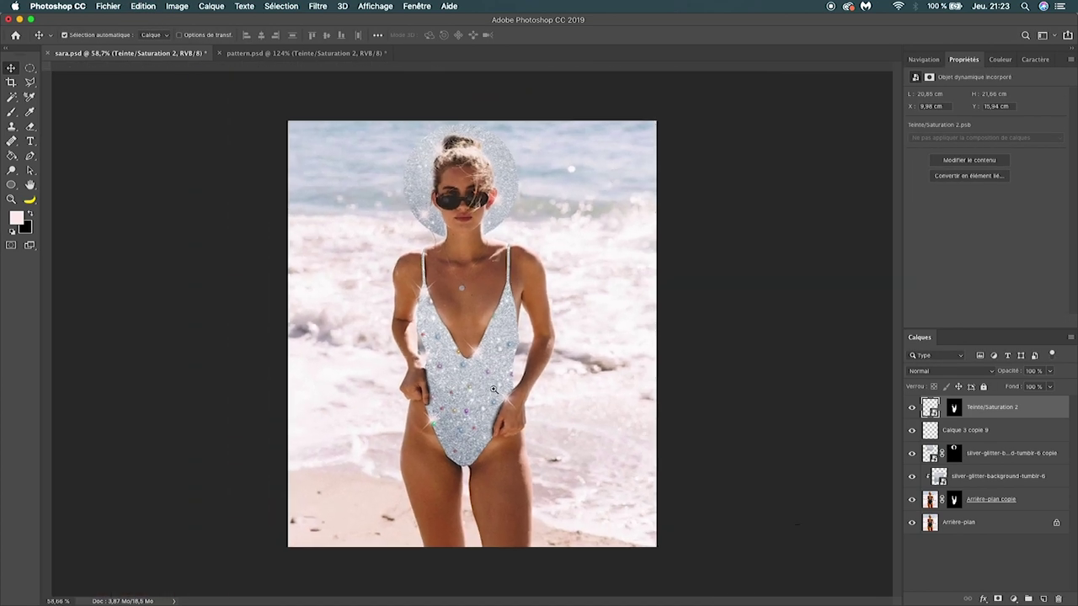
key(ctrl+r)
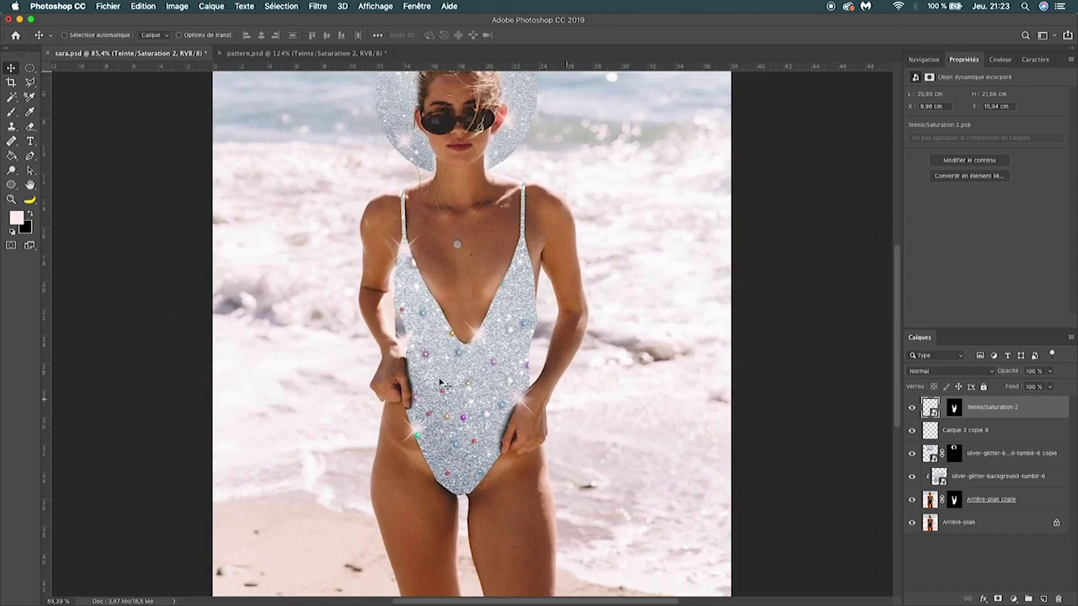
Apply a pale-cyan Lueur externe at 27% opacity to the swimsuit sparkle layer.
double_click(1048, 412)
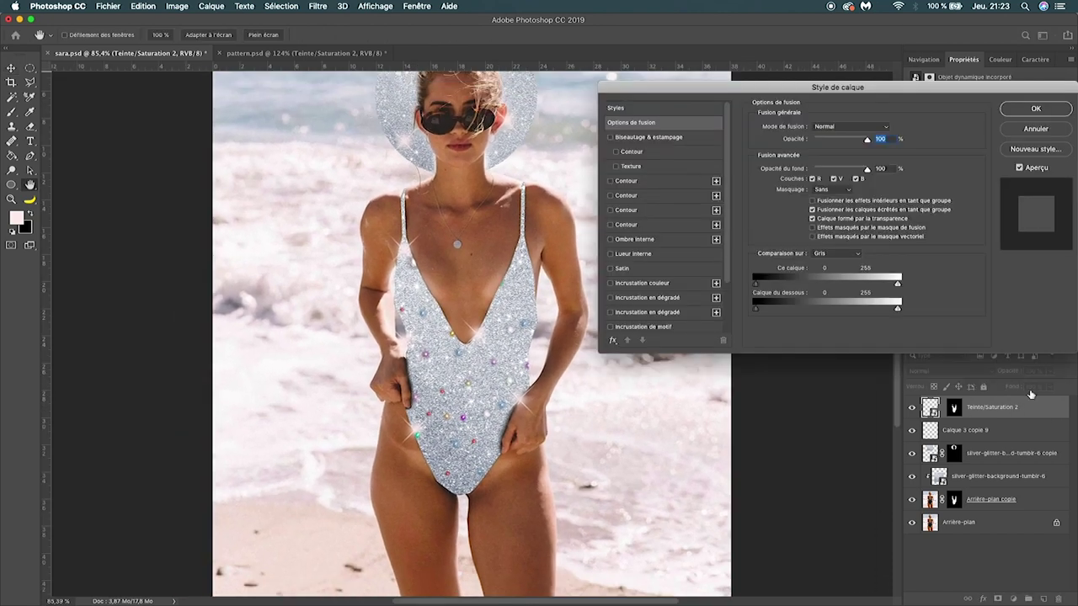
scroll(624, 185, down, 3)
click(636, 280)
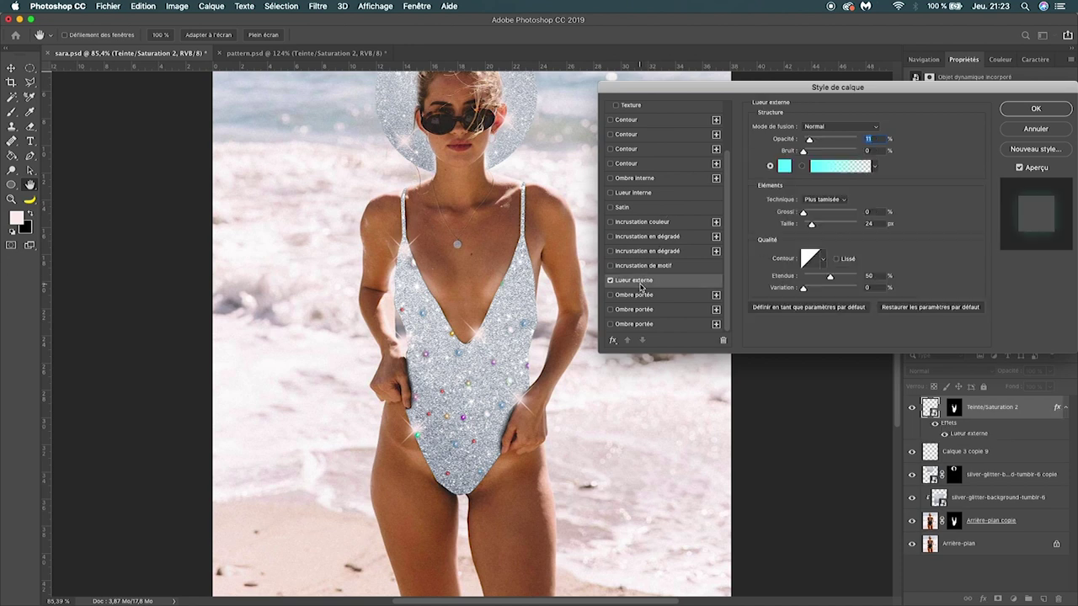
drag(809, 139, 813, 141)
click(784, 167)
drag(50, 438, 2, 358)
click(67, 391)
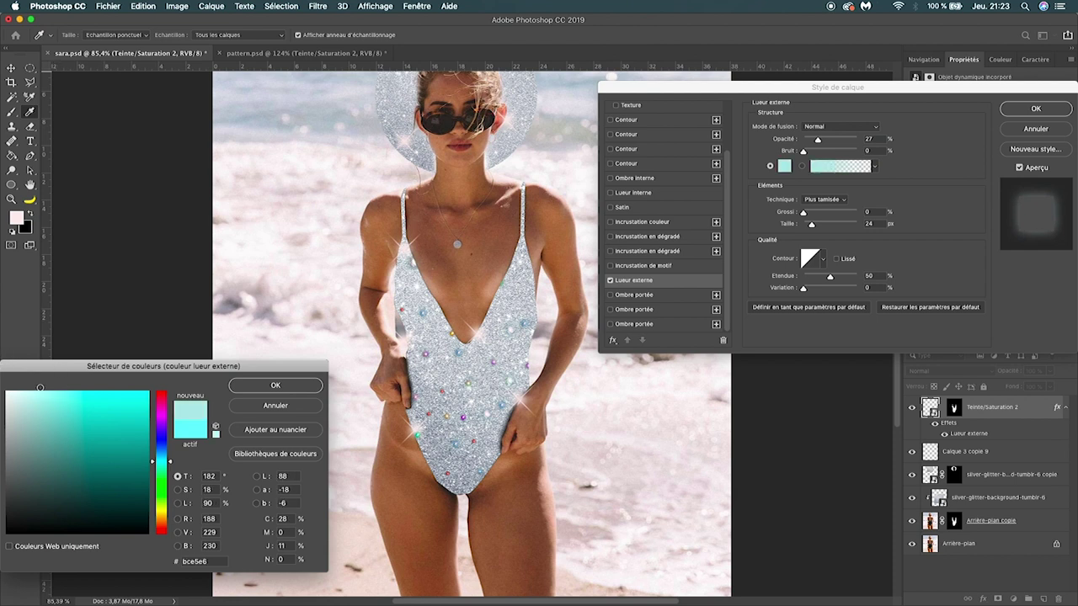
click(263, 389)
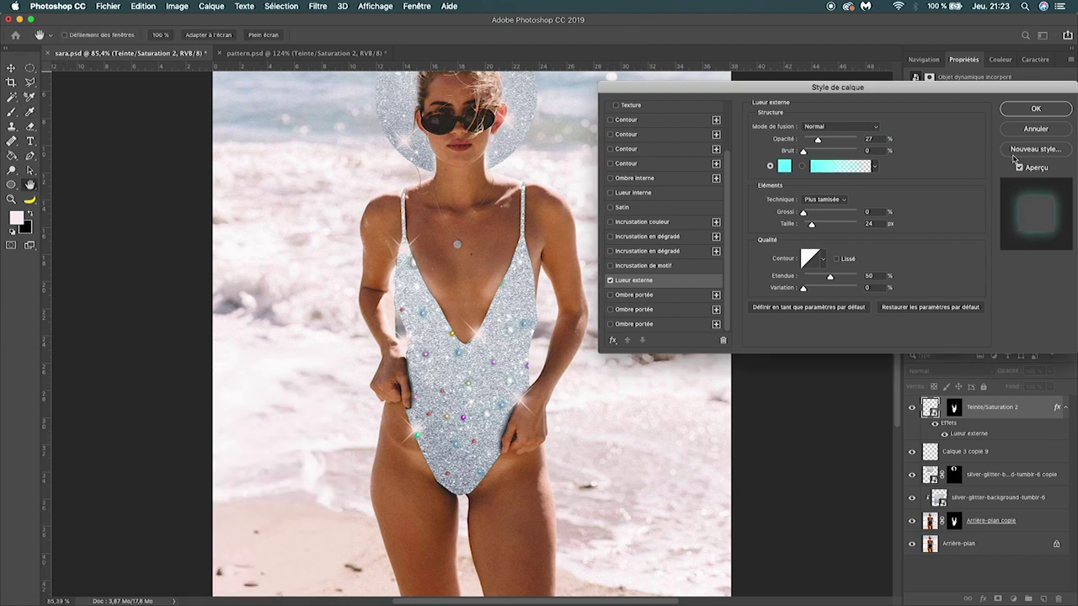
click(1036, 109)
scroll(506, 346, down, 3)
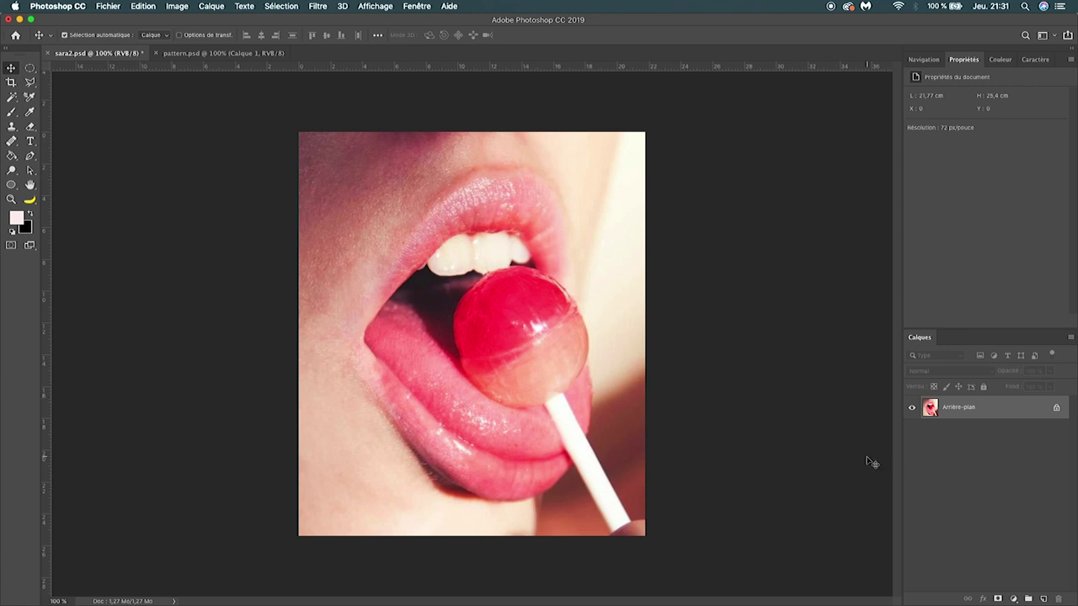
Duplicate the lips photo onto Calque 1 and begin a Pen path at the candy ball's edge.
key(ctrl+j)
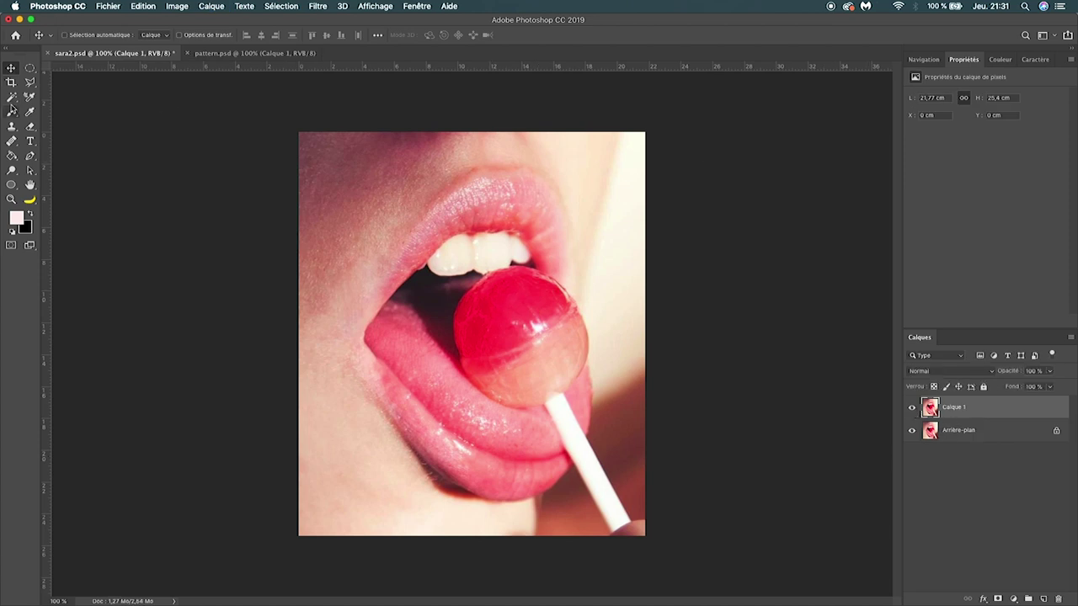
click(31, 157)
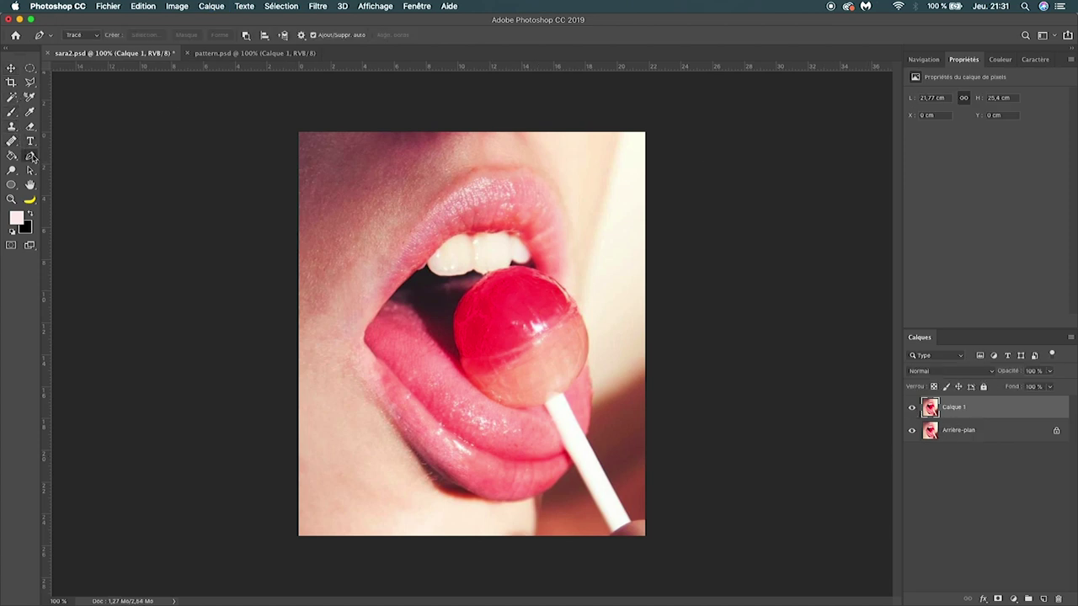
scroll(480, 330, up, 5)
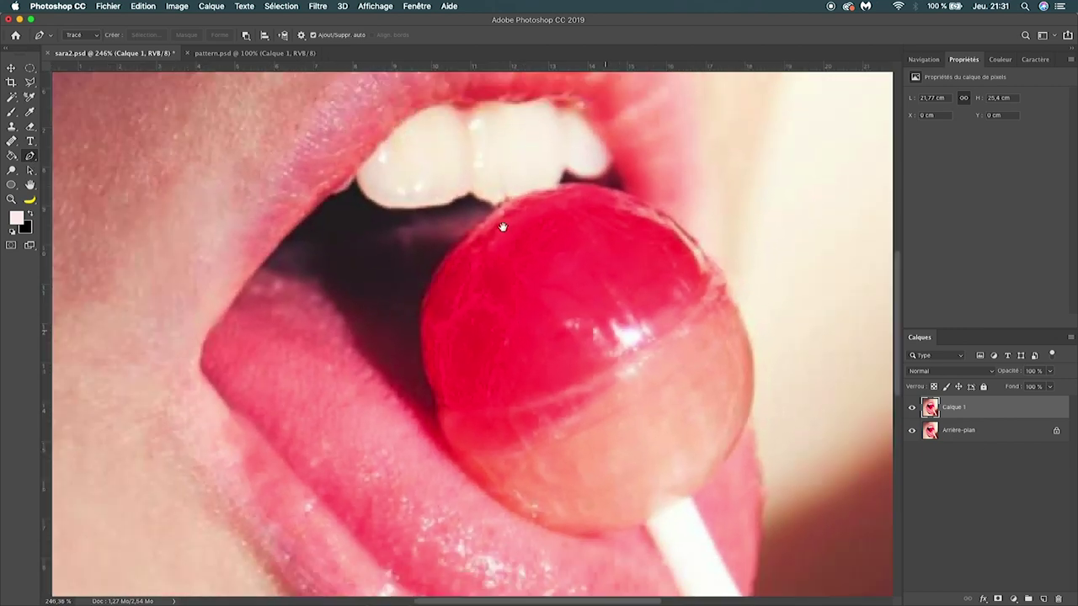
scroll(549, 280, down, 3)
scroll(549, 280, right, 3)
click(494, 393)
drag(578, 353, 597, 320)
scroll(625, 295, up, 3)
Trace and close the path around the candy ball, then choose Définir une sélection.
click(621, 284)
click(605, 224)
click(527, 128)
click(372, 123)
click(290, 231)
click(296, 299)
click(325, 383)
click(476, 450)
scroll(460, 342, down, 2)
right_click(441, 283)
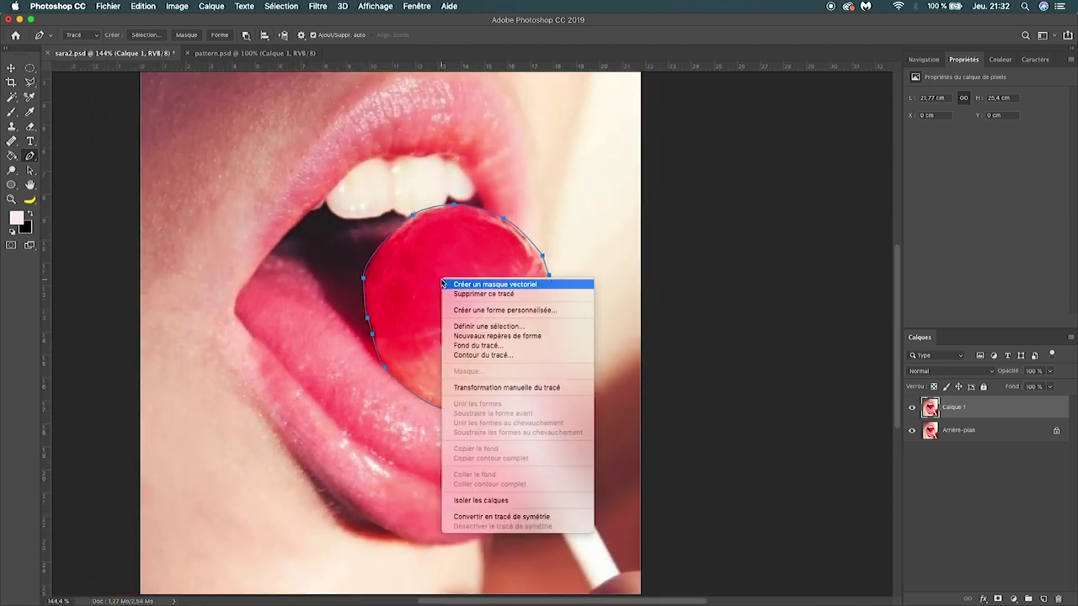
click(518, 324)
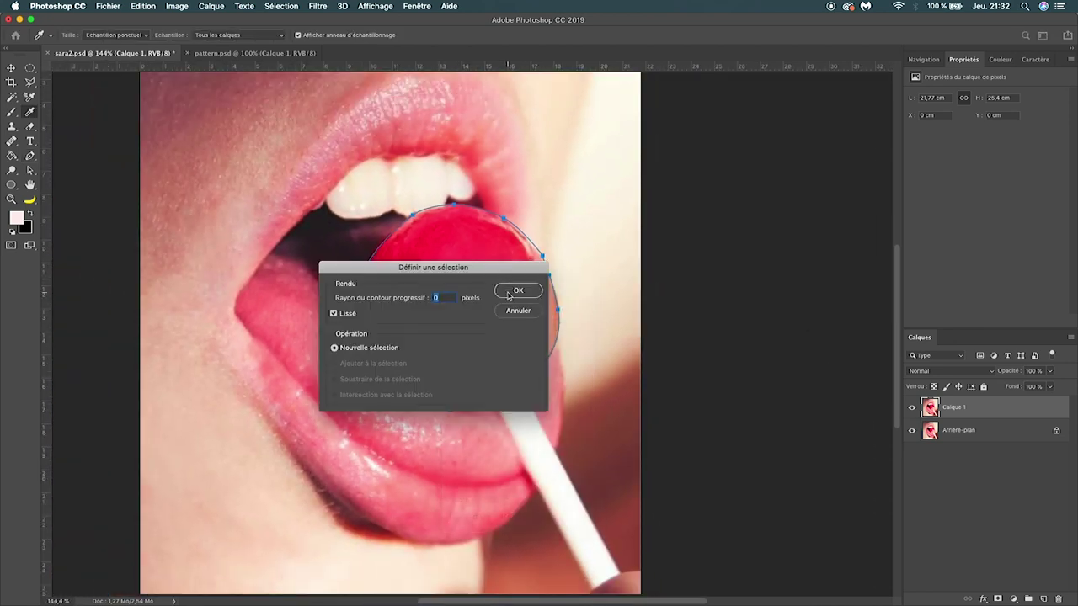
Make the selection at 0 px feather, invert it, and mask Calque 1 to the candy ball.
click(518, 291)
key(l)
right_click(410, 247)
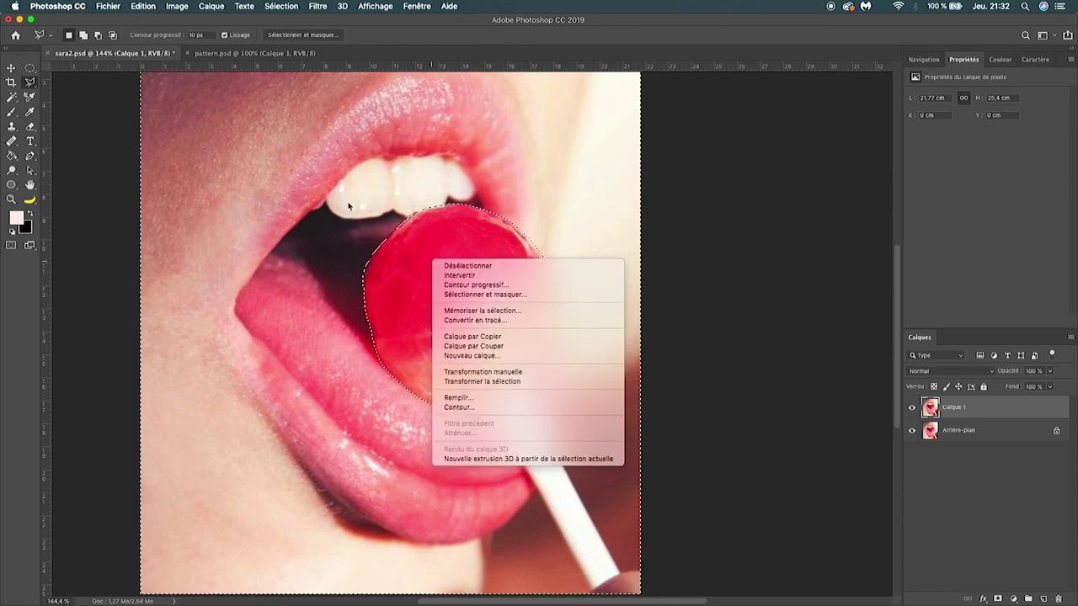
click(459, 276)
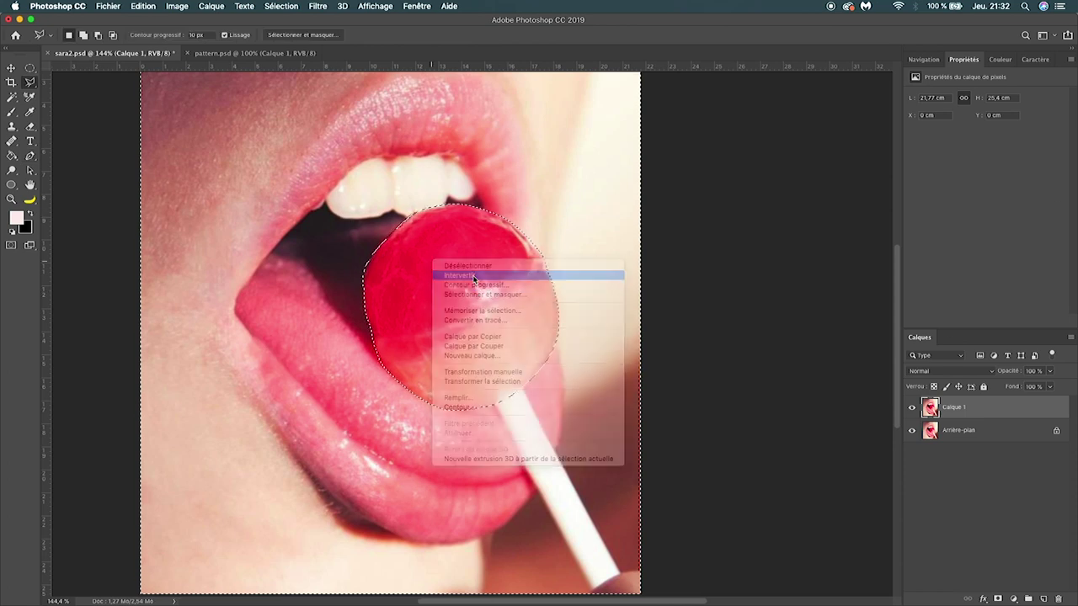
click(998, 599)
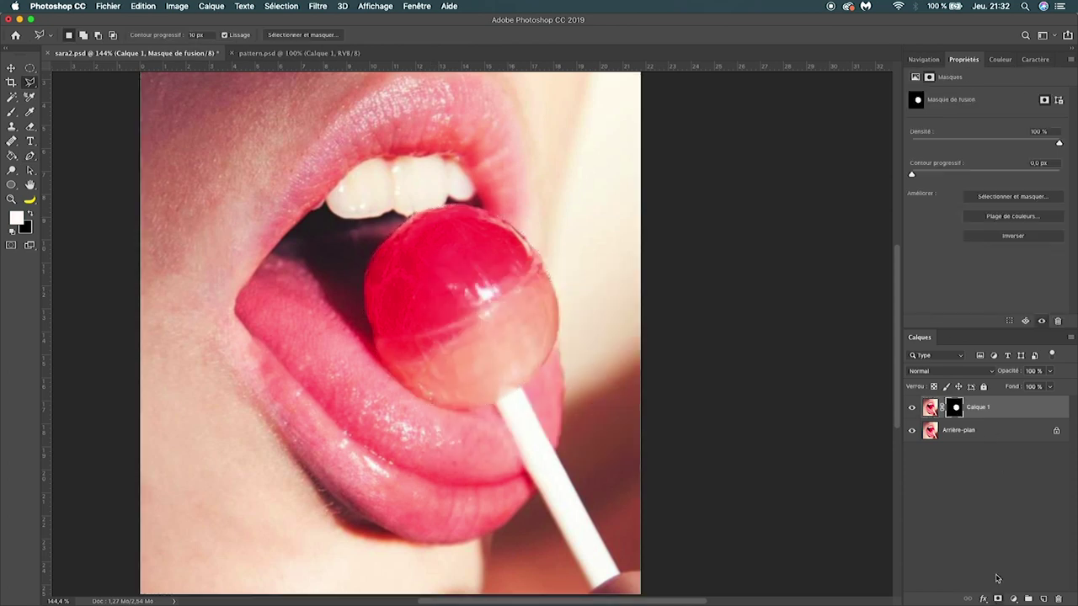
click(912, 431)
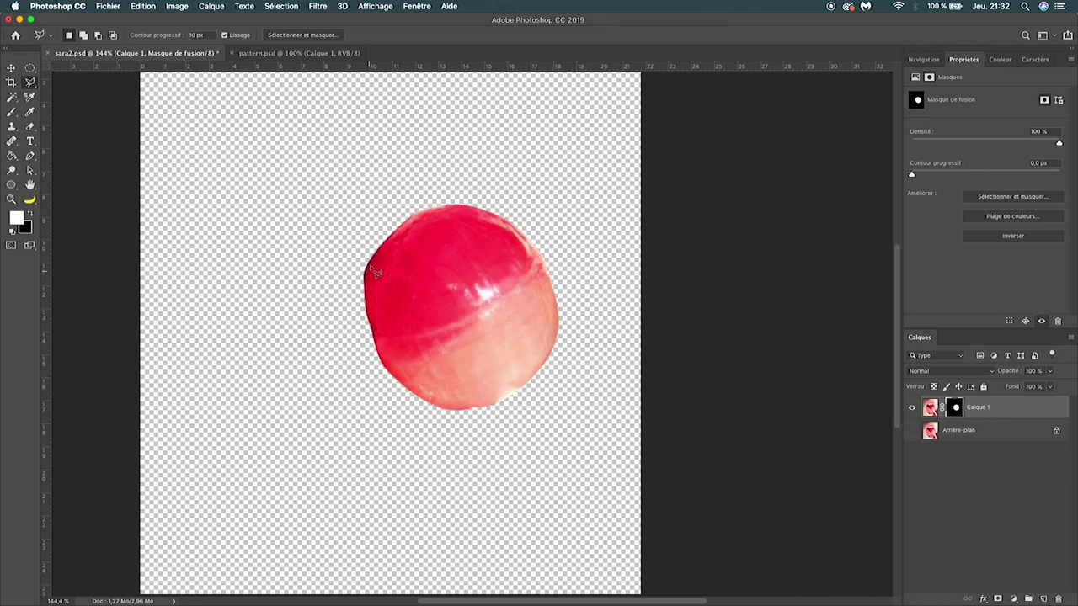
click(912, 431)
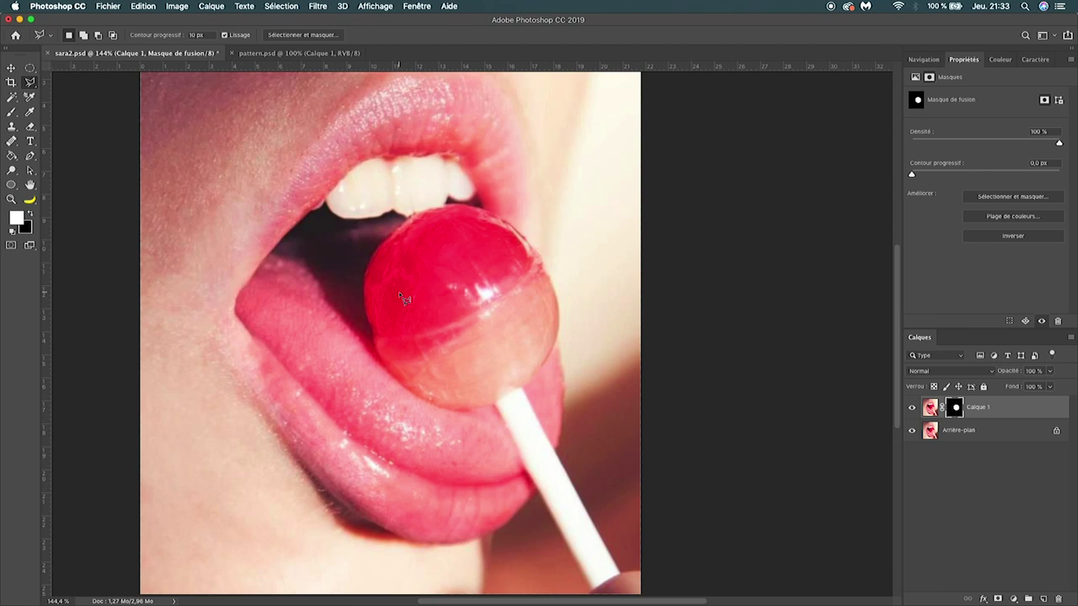
key(super+Tab)
key(super+Tab)
key(super+Tab)
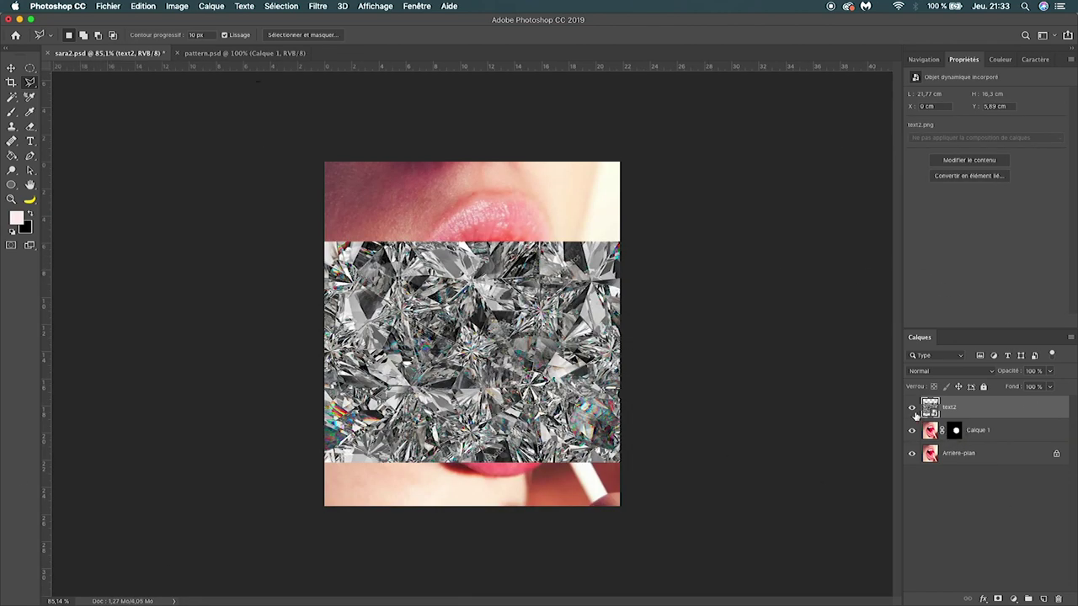
Clip the crystal text2 diamond texture to Calque 1 and move and resize it over the ball.
alt+click(969, 415)
key(v)
drag(615, 323, 526, 273)
key(super+t)
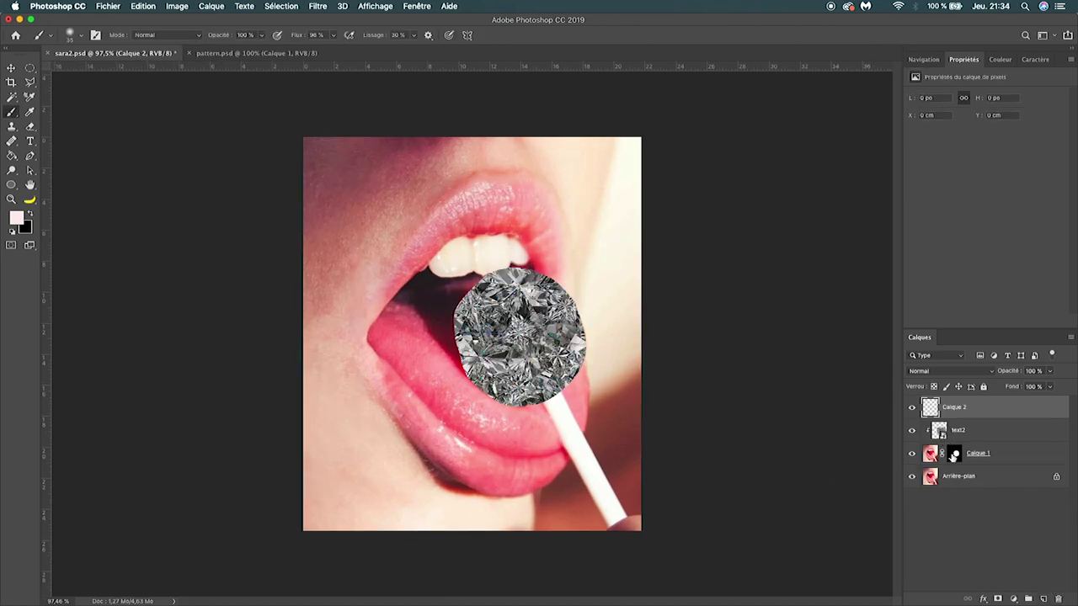
super+click(954, 456)
Invert the ball selection and brush a black shadow below the ball beside the stick.
key(l)
right_click(443, 315)
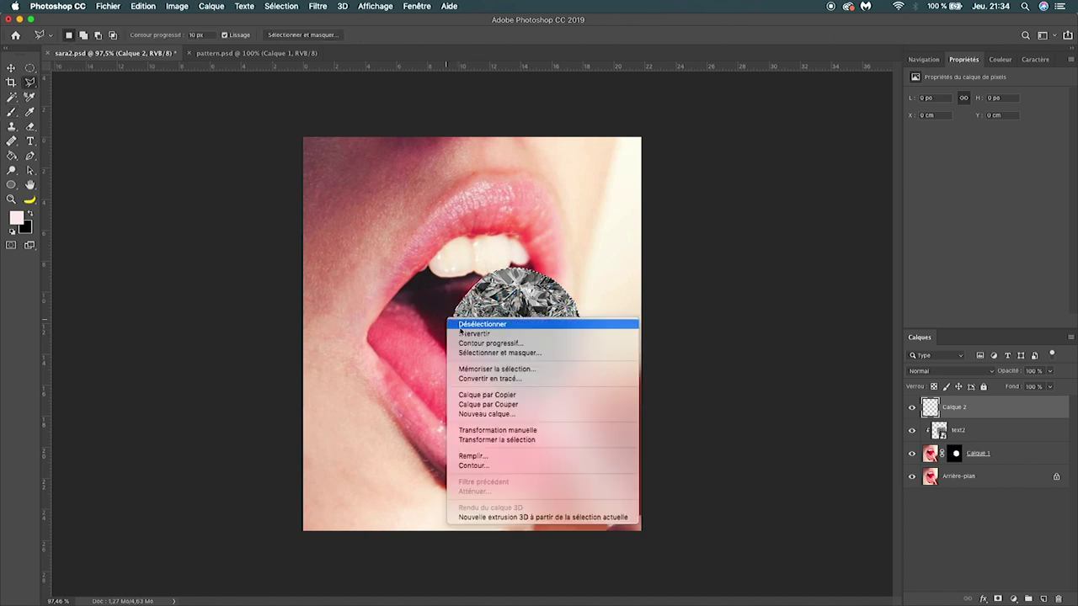
click(480, 331)
click(13, 111)
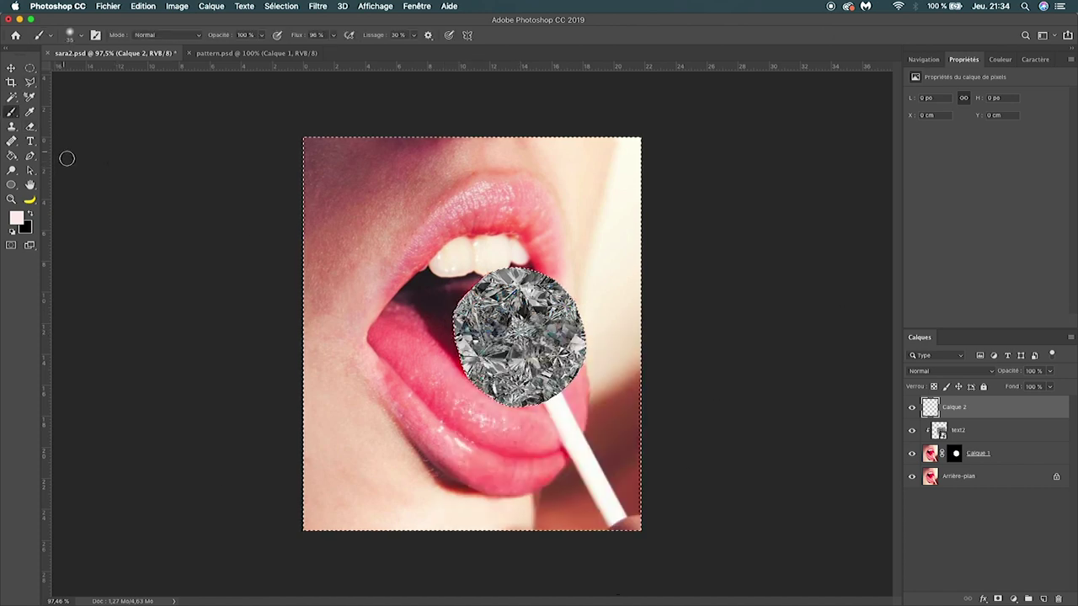
click(30, 217)
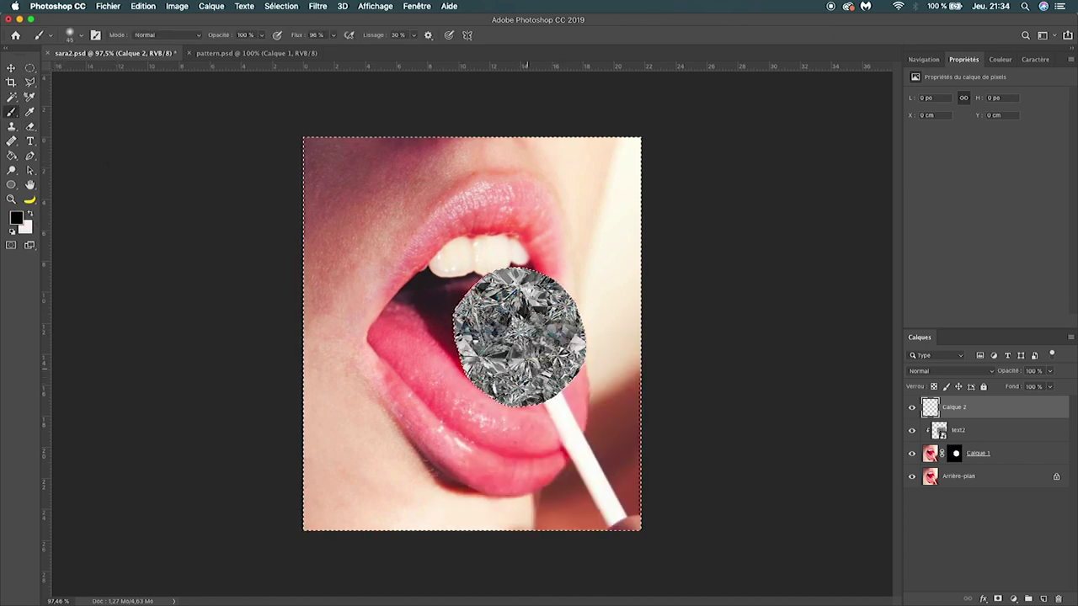
mouse_move(548, 385)
mouse_down()
mouse_move(566, 399)
mouse_move(544, 391)
mouse_up()
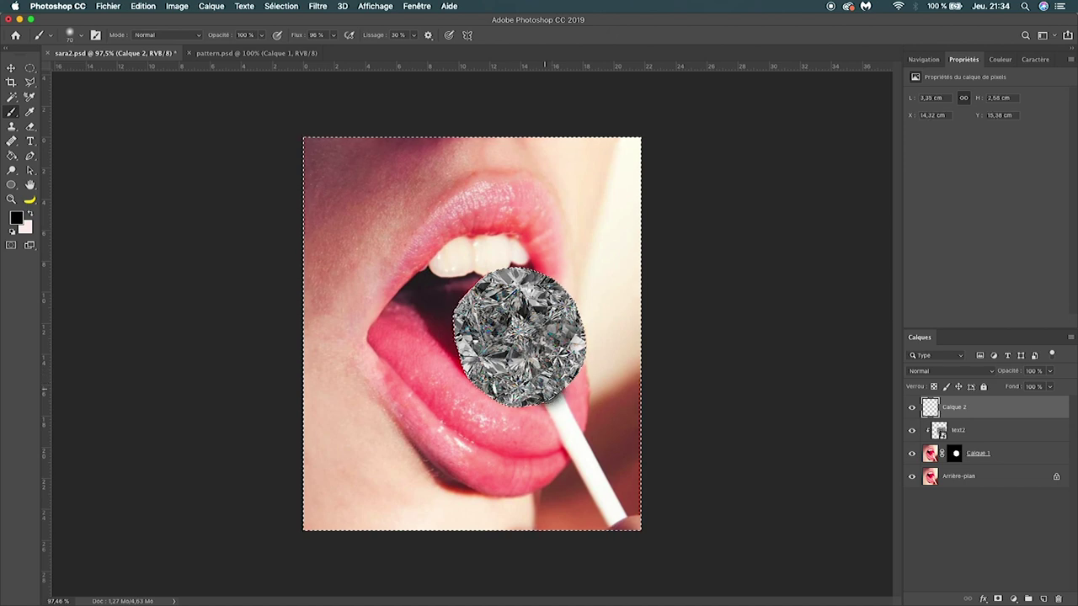
key(ctrl+d)
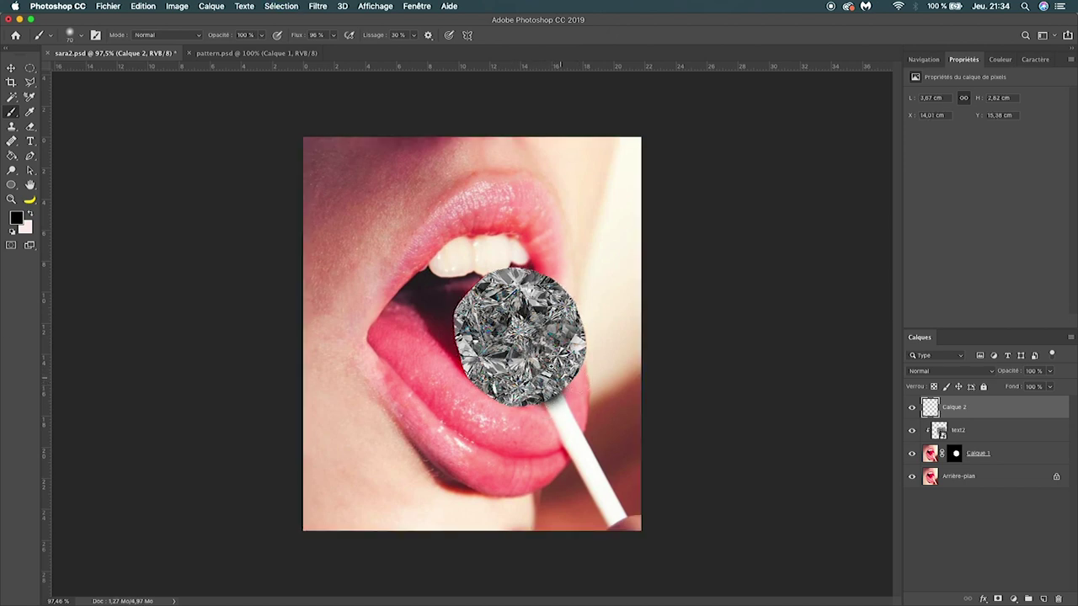
Lower the shadow layer's opacity to about 68%.
scroll(471, 334, down, 3)
scroll(471, 333, up, 5)
drag(1049, 370, 1035, 388)
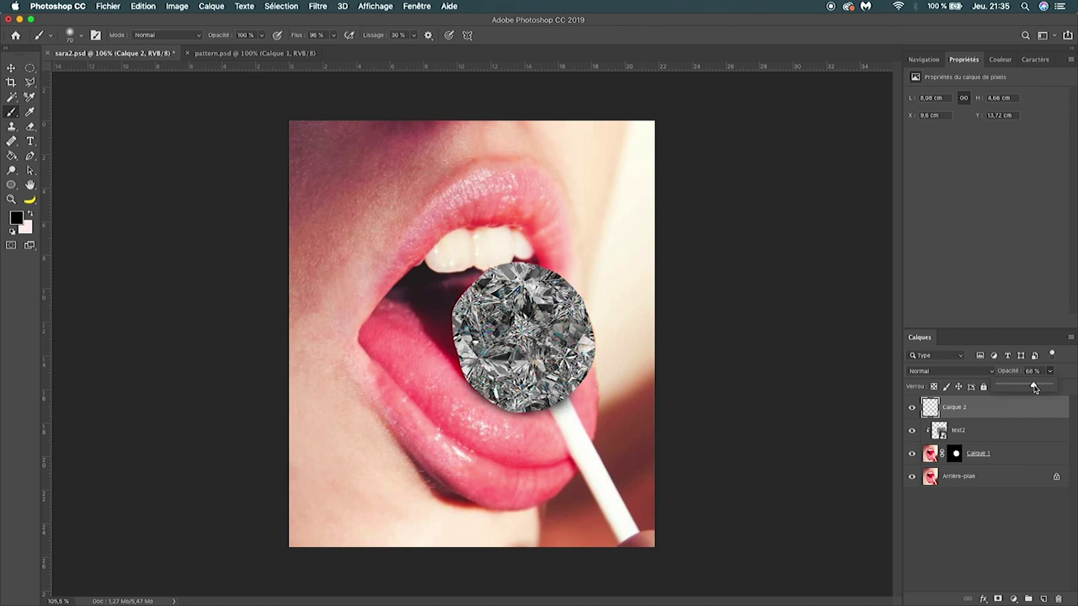
key(v)
scroll(589, 365, down, 1)
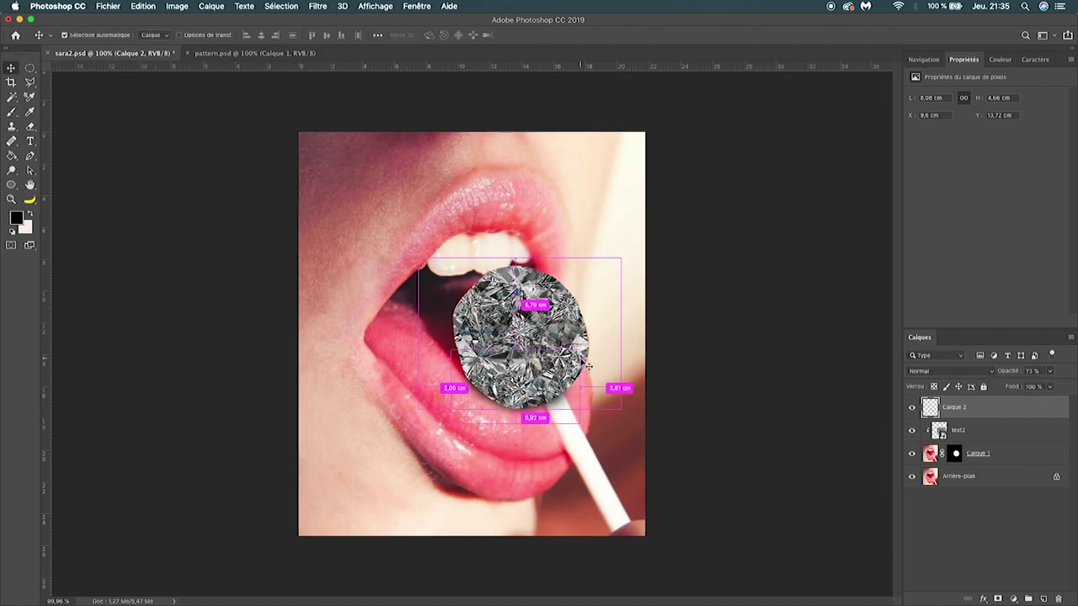
Place the galaxy image into the document and hide its layer.
key(super+Tab)
key(Return)
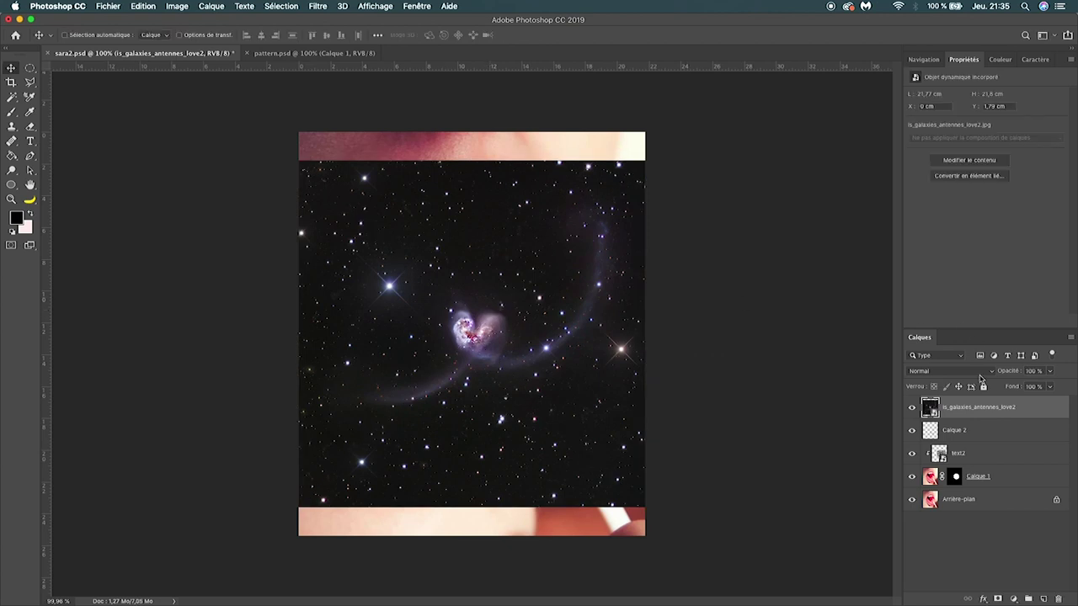
click(911, 410)
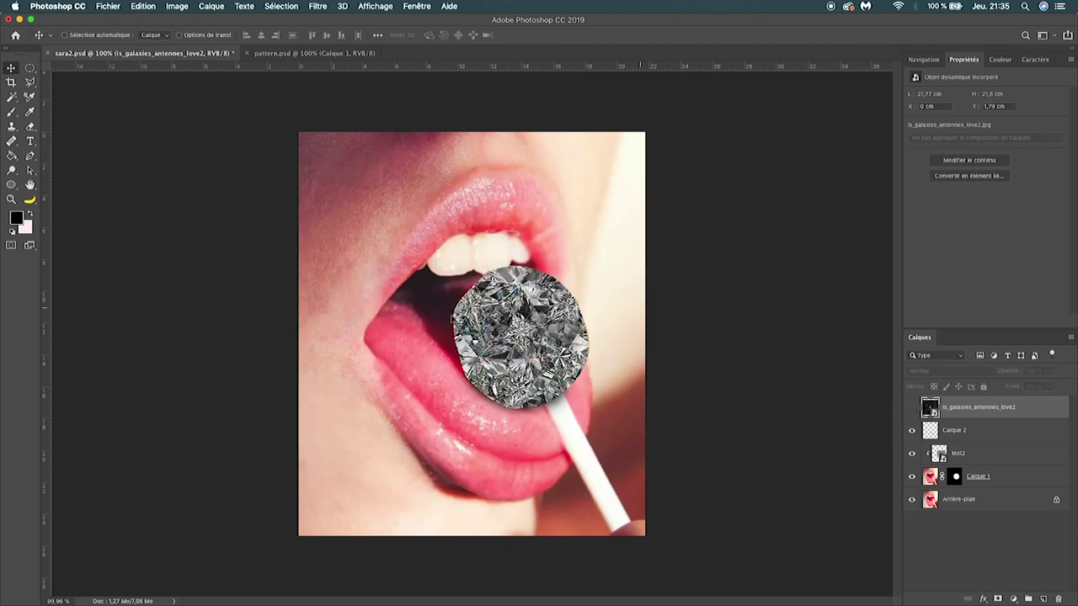
Trace a Pen path around the open mouth, along the upper lip and tongue to the lollipop.
key(p)
scroll(454, 324, up, 5)
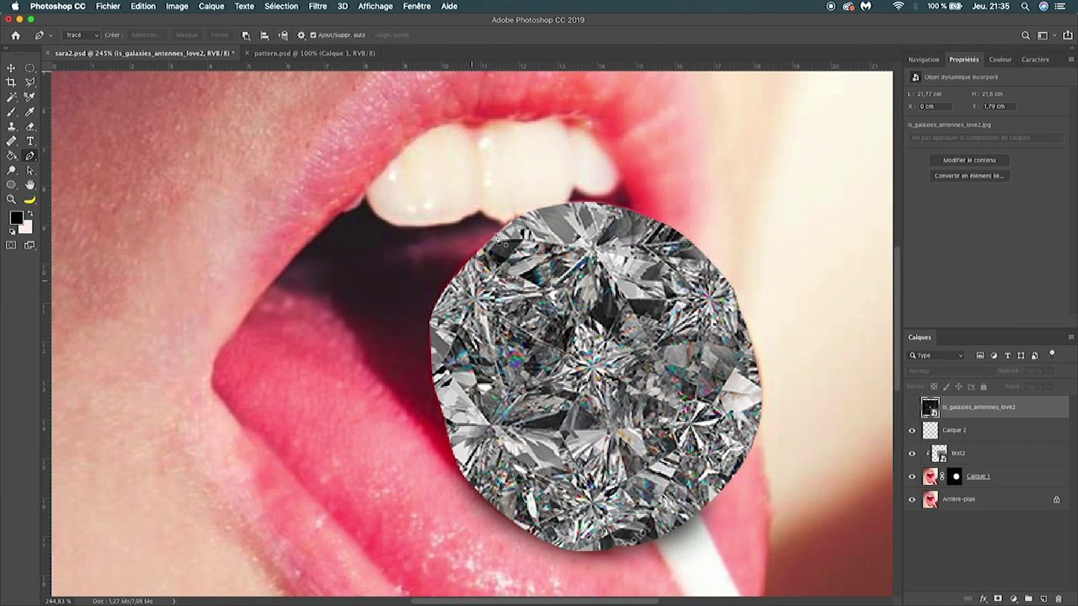
click(487, 219)
click(455, 221)
click(401, 223)
click(361, 203)
click(285, 268)
click(263, 290)
scroll(230, 364, down, 3)
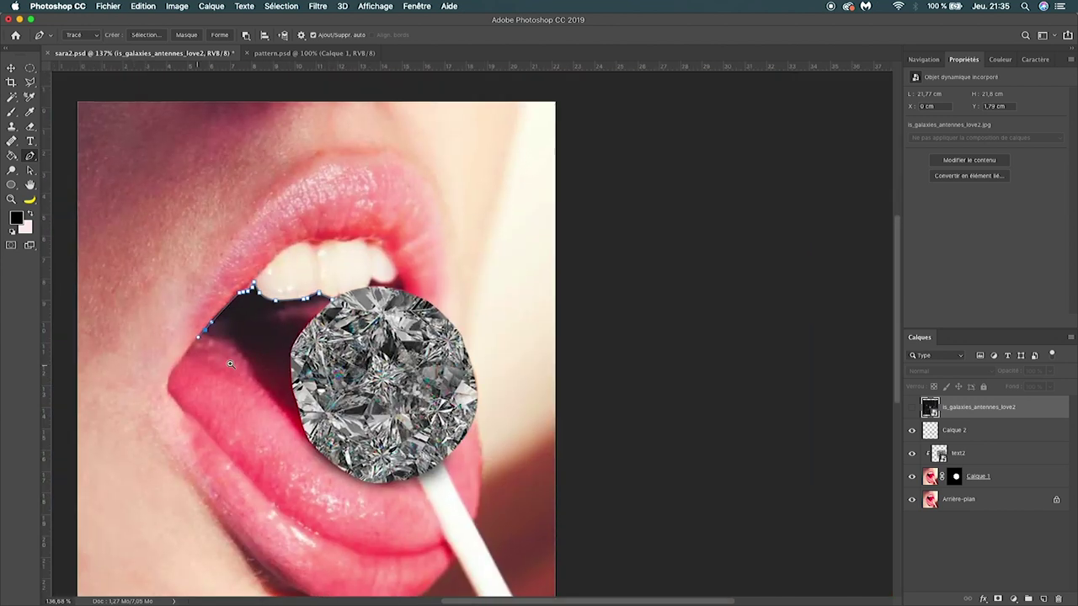
scroll(230, 364, up, 3)
click(222, 396)
scroll(222, 396, down, 3)
scroll(337, 404, up, 3)
click(320, 441)
click(462, 407)
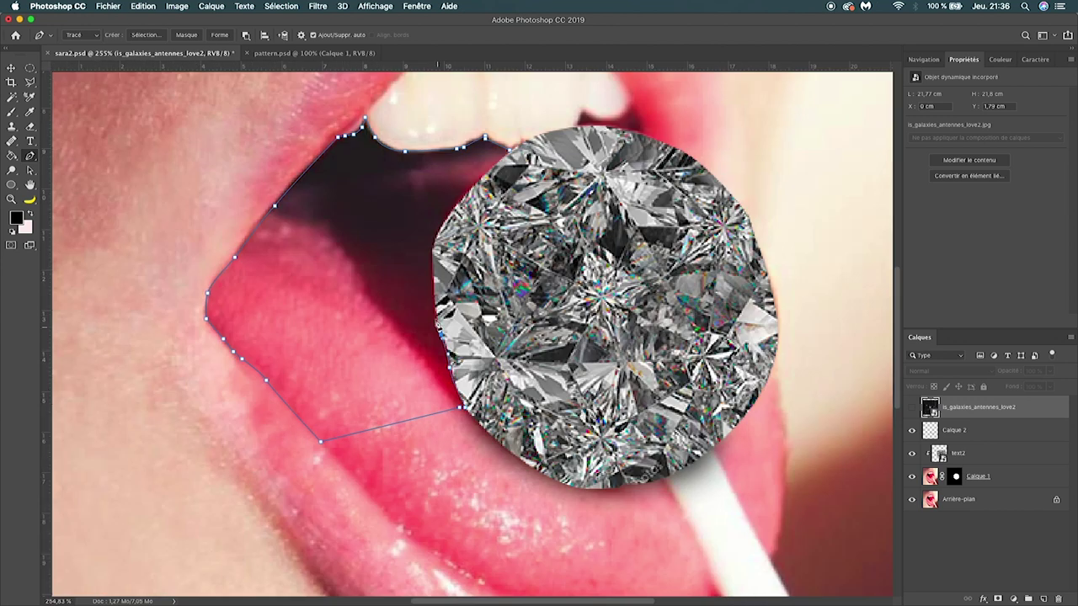
scroll(397, 239, down, 3)
Turn the mouth path into a selection and mask the galaxy layer to it, inverted.
right_click(376, 265)
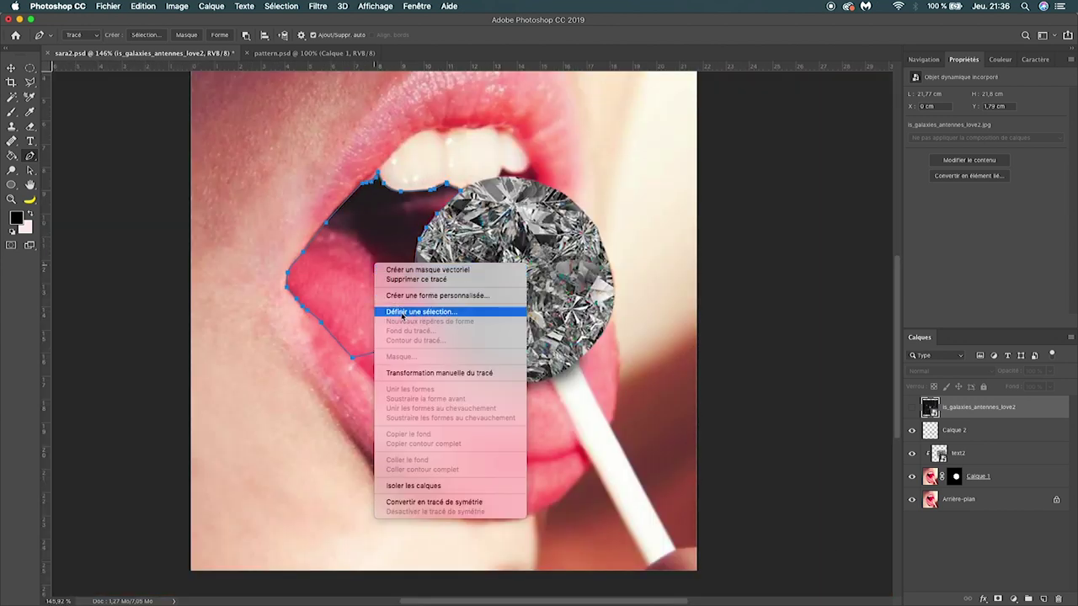
click(402, 313)
click(523, 290)
click(911, 407)
click(997, 600)
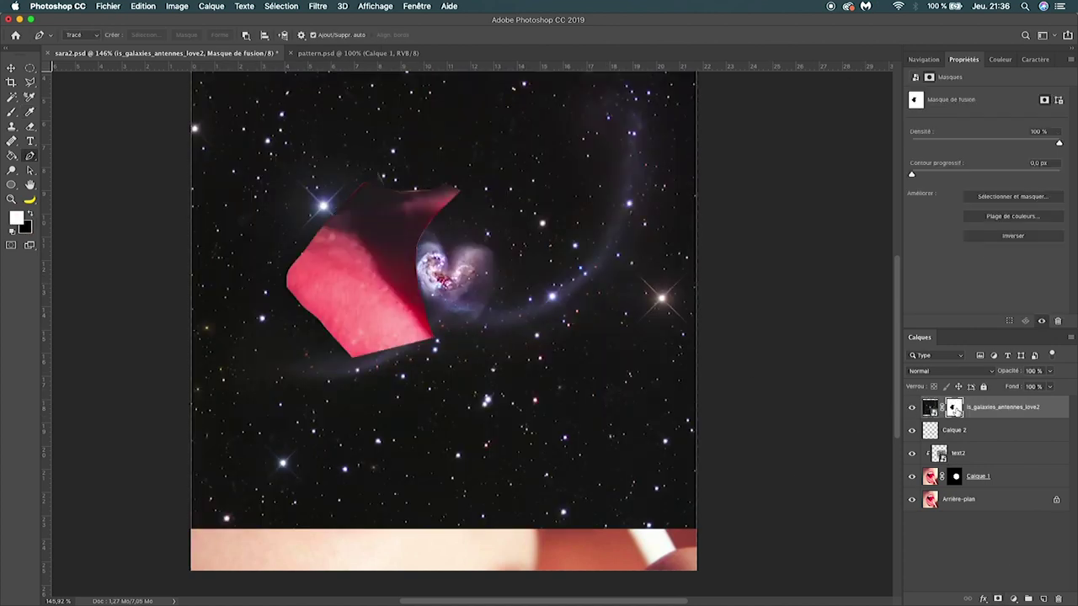
key(super+i)
key(v)
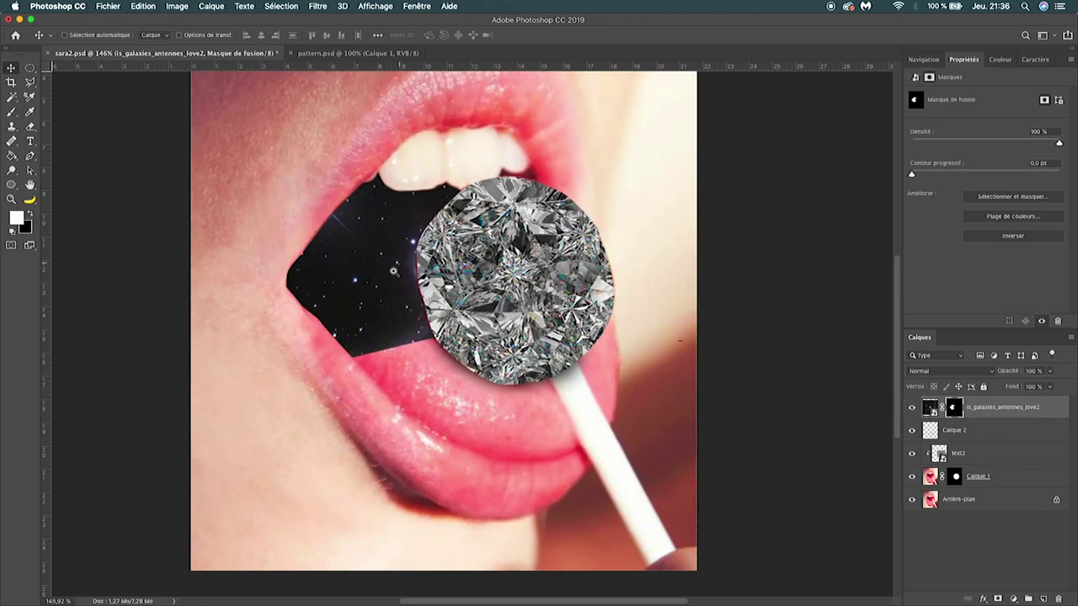
key(super+minus)
click(932, 409)
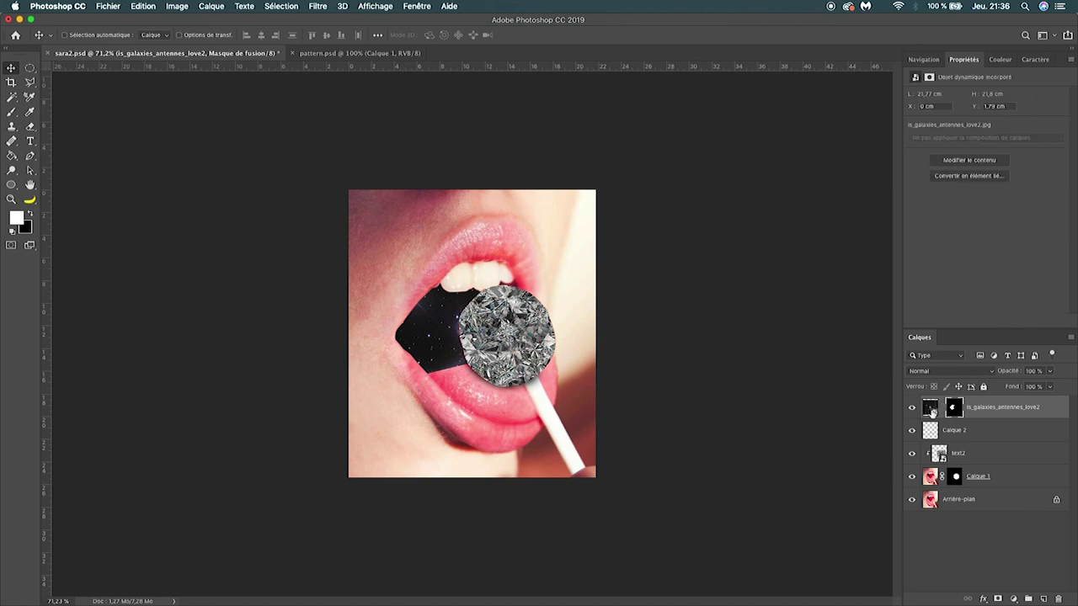
Scale and reposition the galaxy so it fills the mouth opening.
key(super+t)
key(Return)
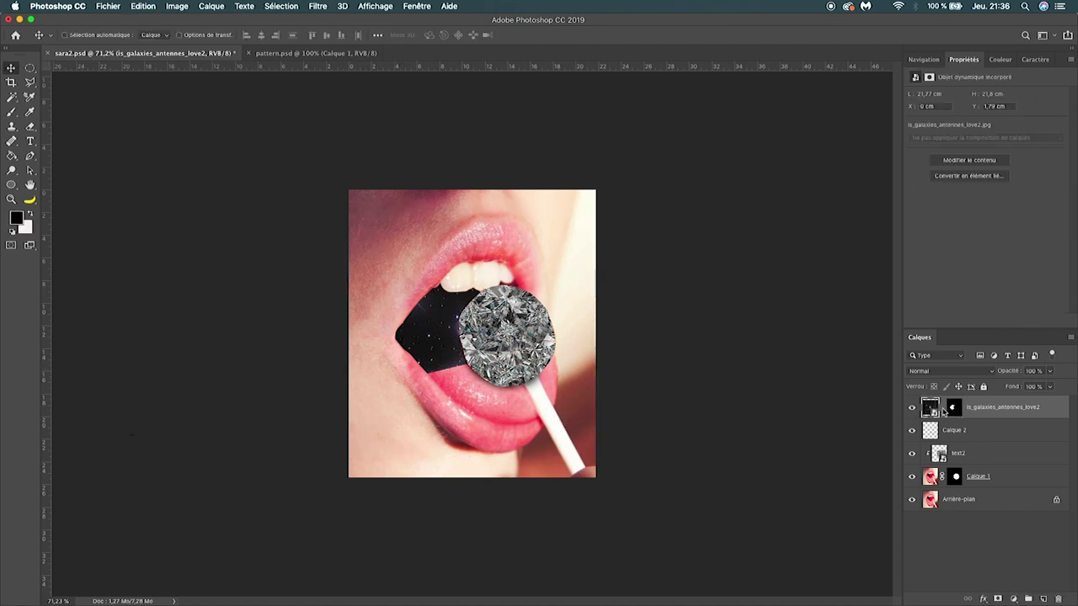
key(super+t)
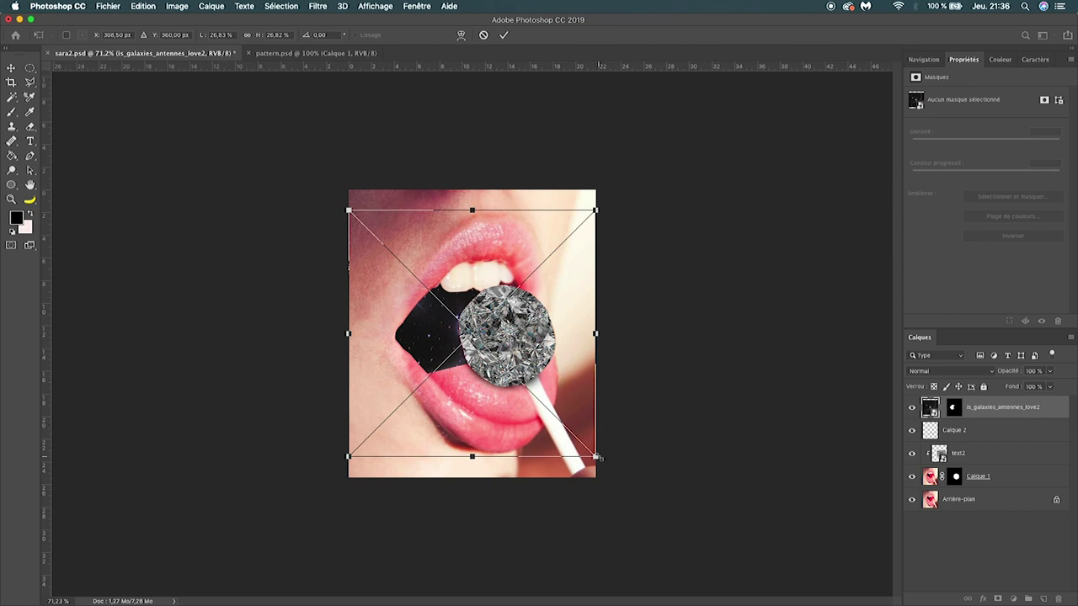
drag(597, 457, 495, 397)
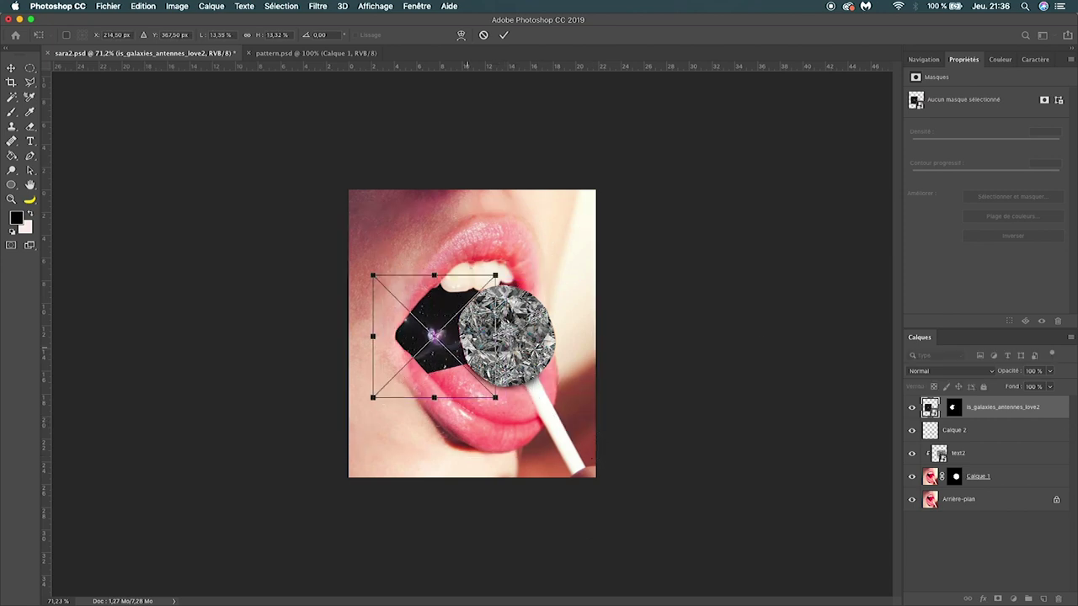
mouse_move(495, 275)
mouse_down()
mouse_move(507, 263)
mouse_move(514, 290)
mouse_up()
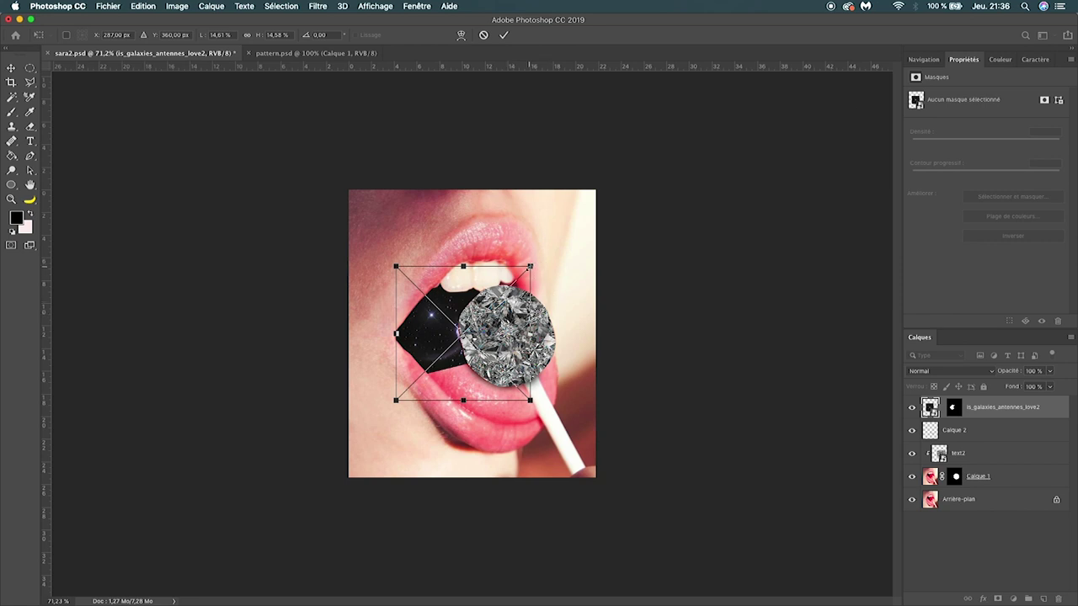
key(Return)
Paint the galaxy mask black to hide stars spilling over the tongue, undoing a stray stroke.
click(954, 410)
key(b)
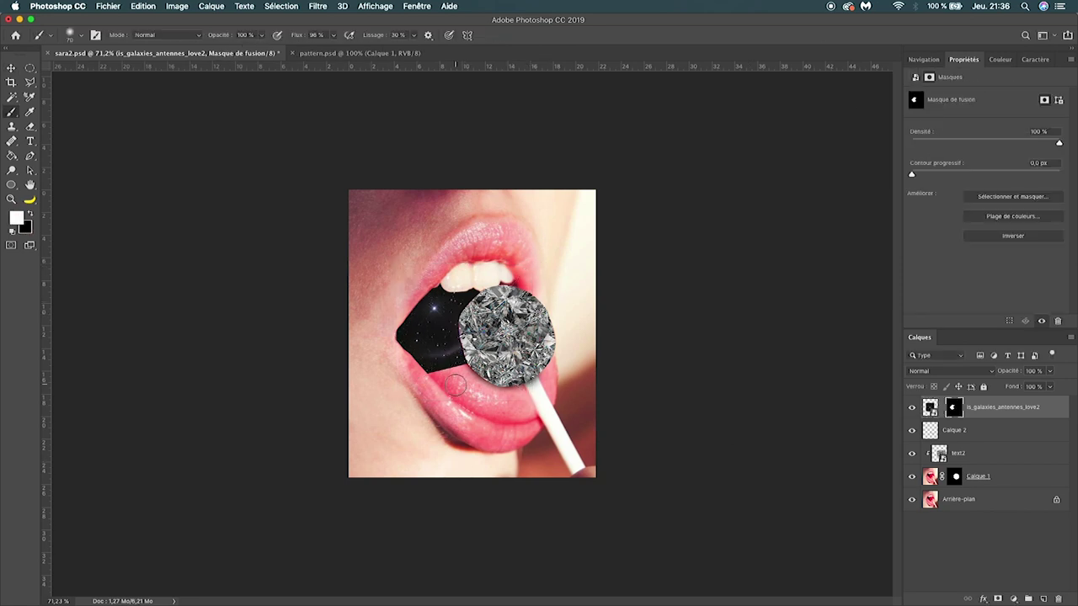
key(bracketright)
key(bracketright)
key(bracketright)
key(bracketright)
key(bracketright)
key(bracketright)
key(bracketright)
key(bracketright)
key(x)
drag(467, 414, 471, 415)
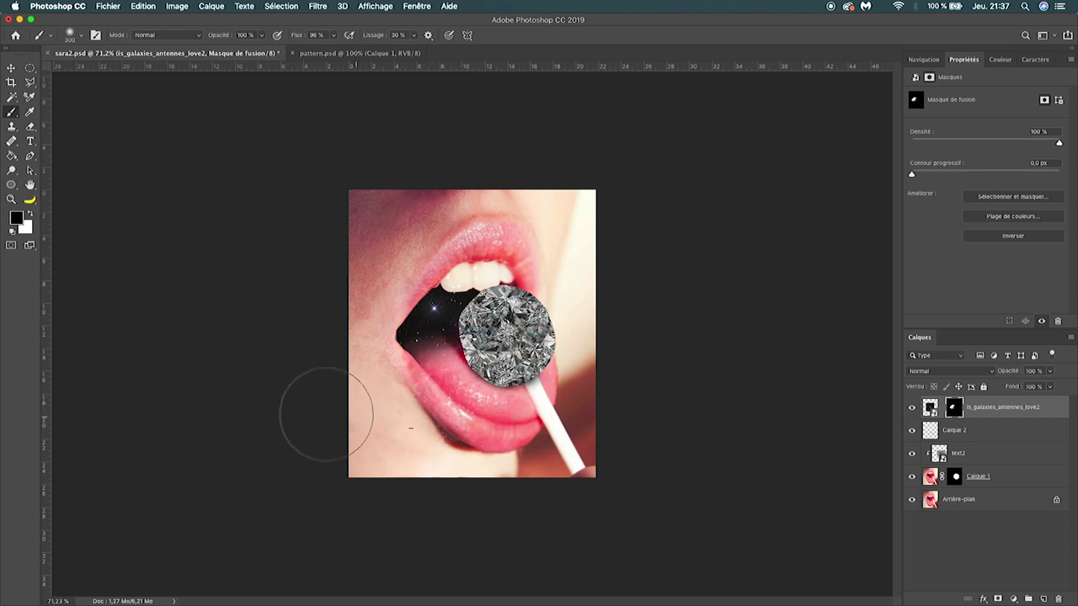
key(bracketleft)
key(bracketleft)
key(bracketleft)
key(bracketleft)
key(bracketleft)
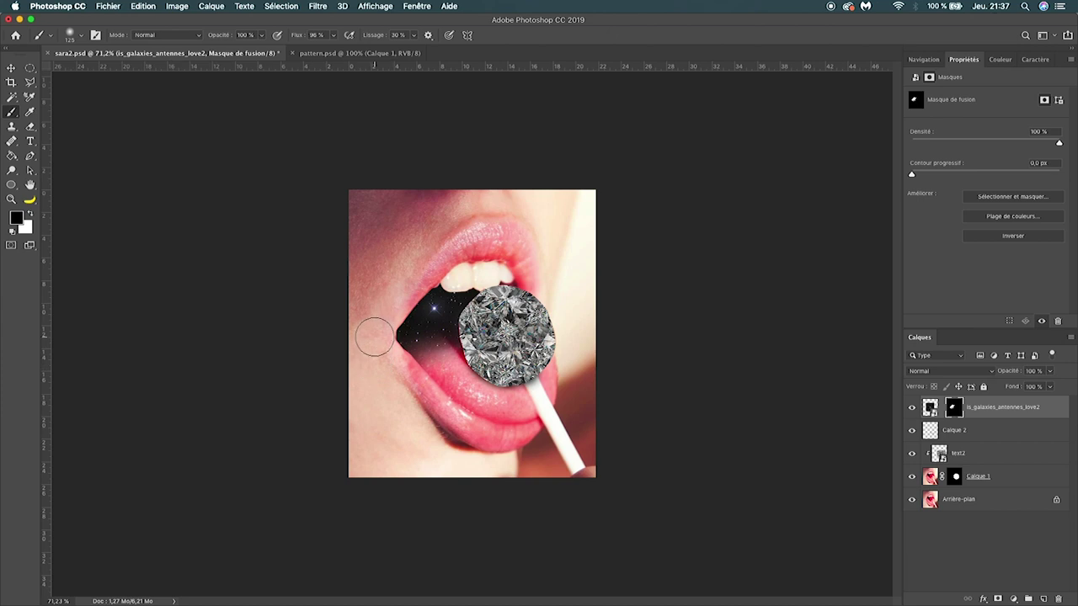
drag(426, 344, 431, 338)
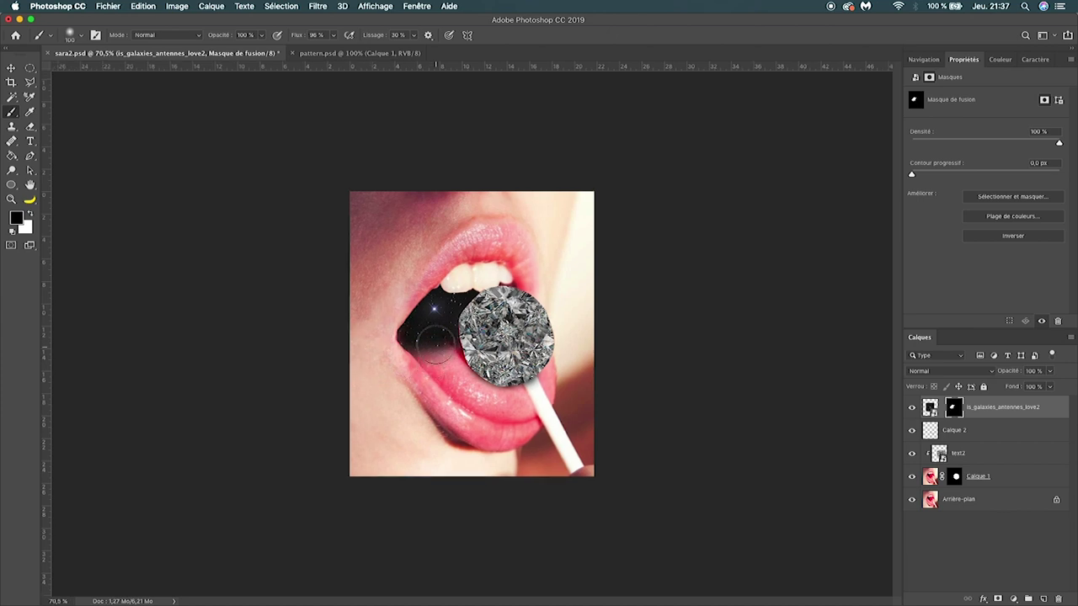
key(ctrl+z)
key(x)
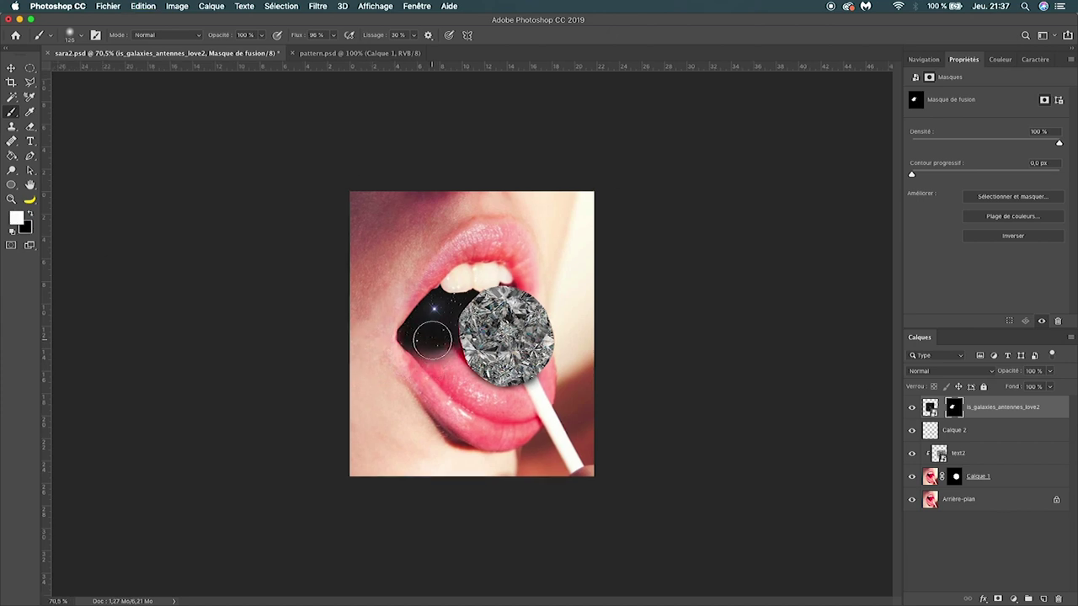
scroll(508, 383, down, 2)
key(super+Tab)
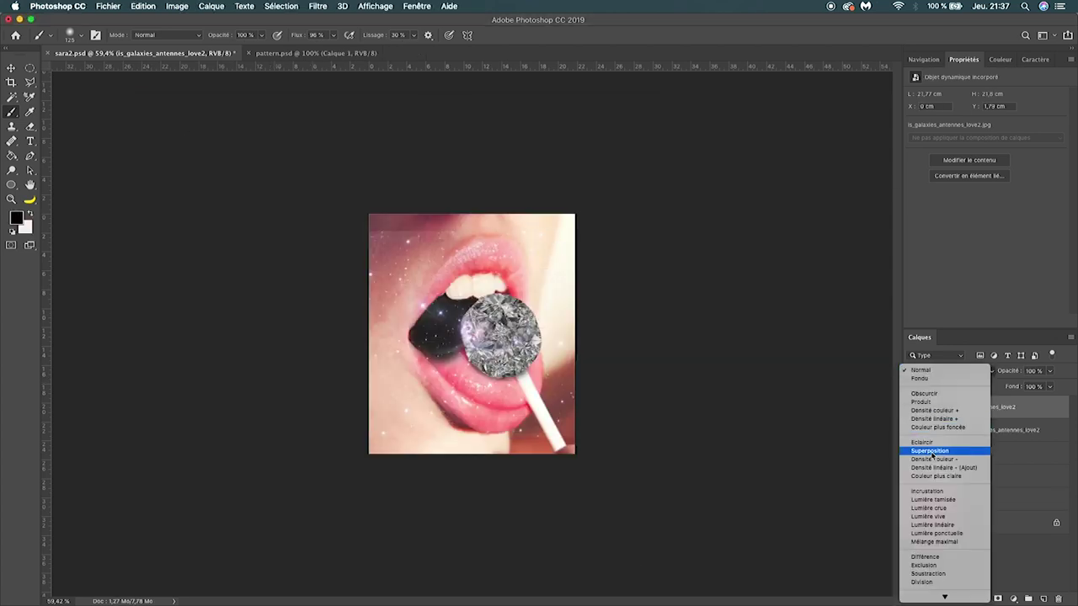
Set the second galaxy to Superposition, mask away its edges, and place a star near the upper-left lip.
click(931, 452)
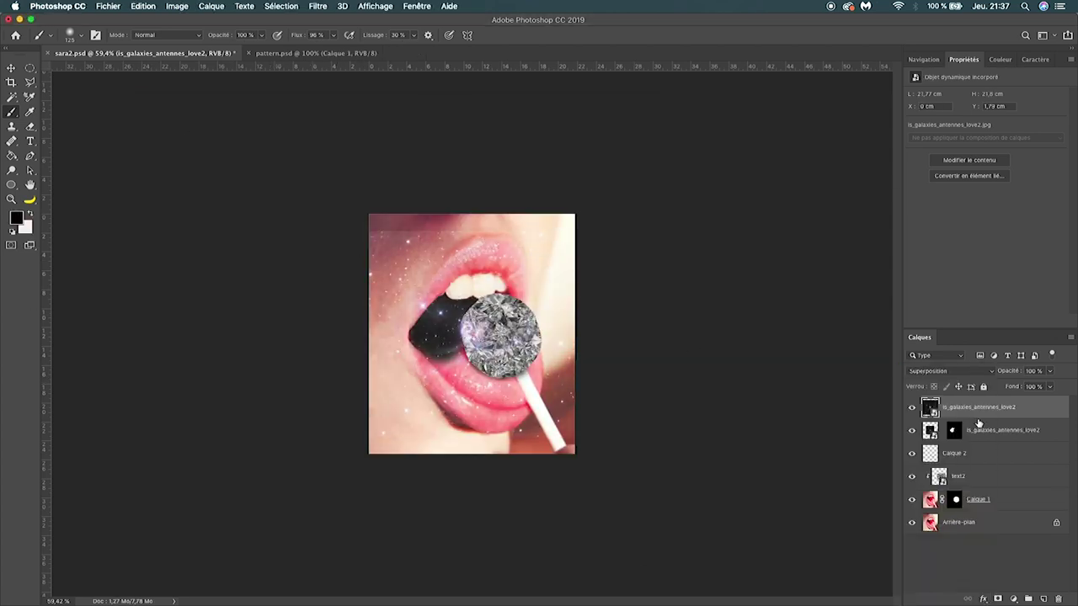
click(998, 598)
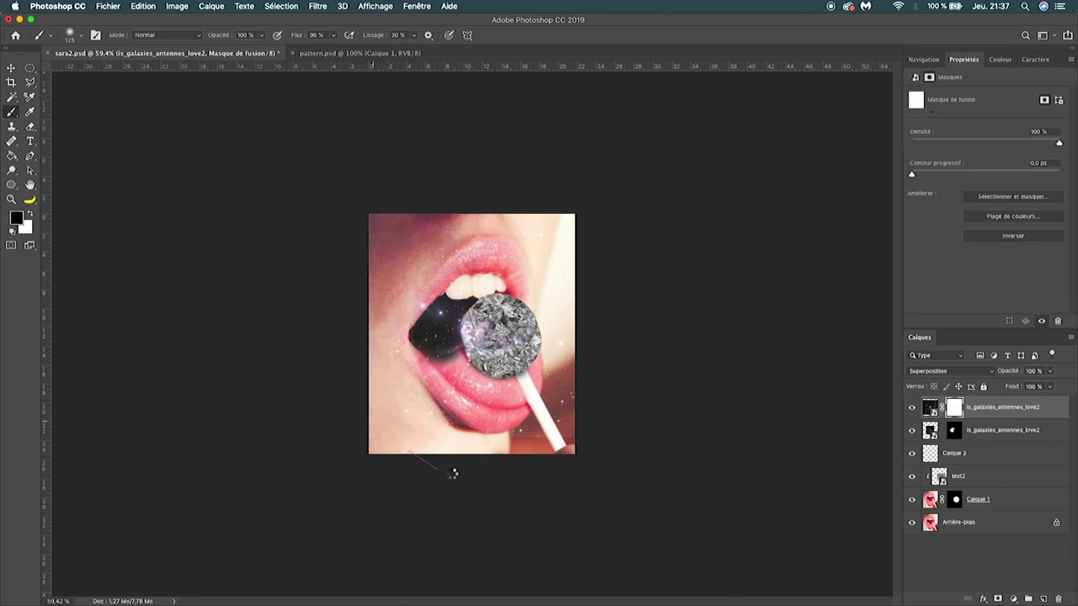
drag(516, 432, 577, 286)
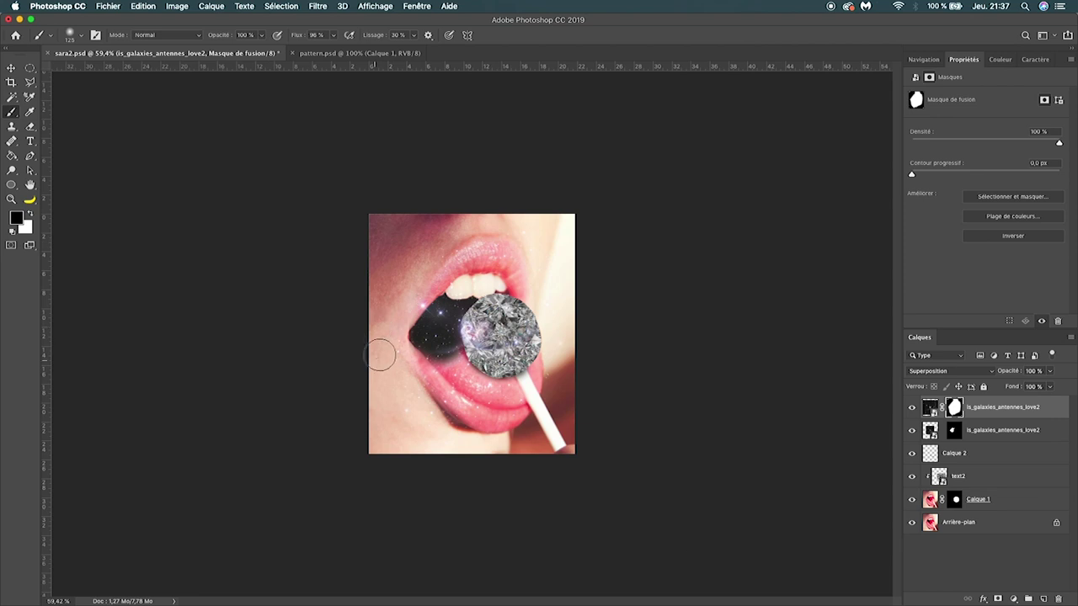
scroll(460, 442, up, 5)
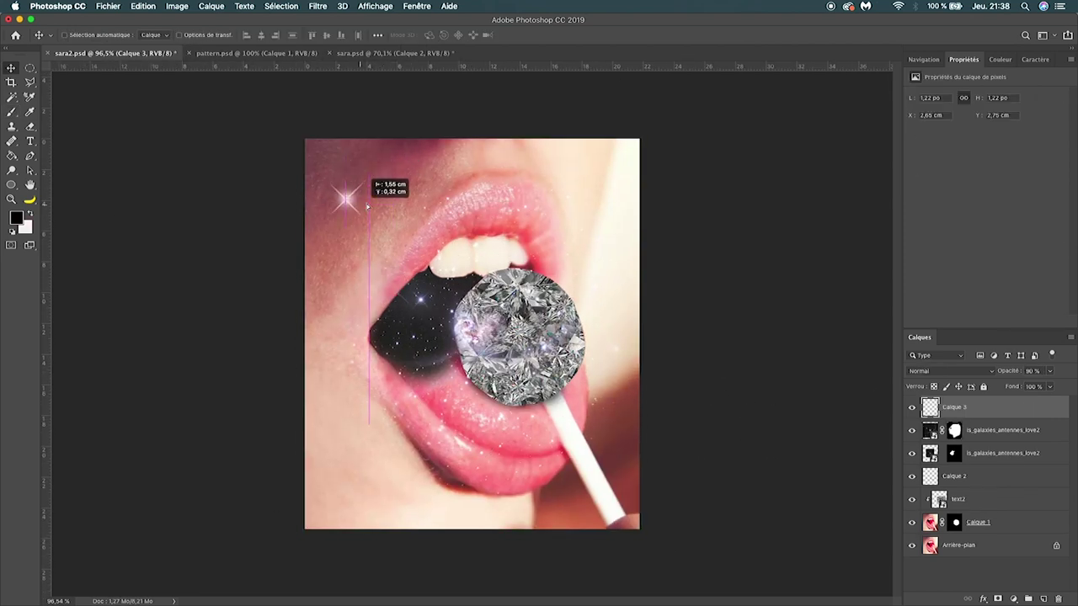
mouse_move(359, 203)
mouse_down()
mouse_move(463, 437)
mouse_move(452, 433)
mouse_move(578, 430)
mouse_up()
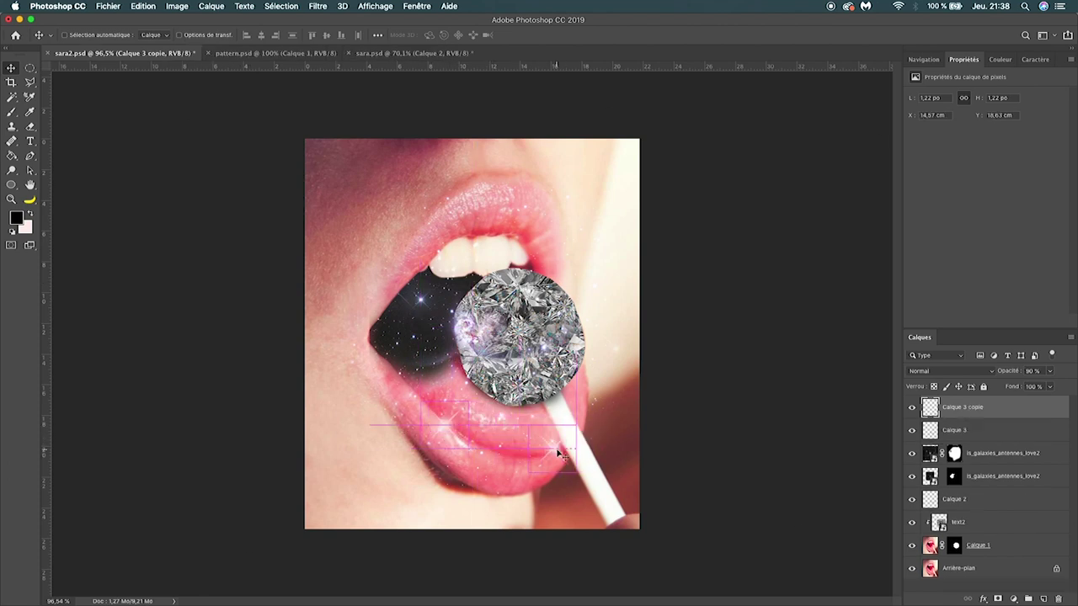
Duplicate the star sparkle and give one copy a lavender-blue Color Overlay.
key(ctrl+minus)
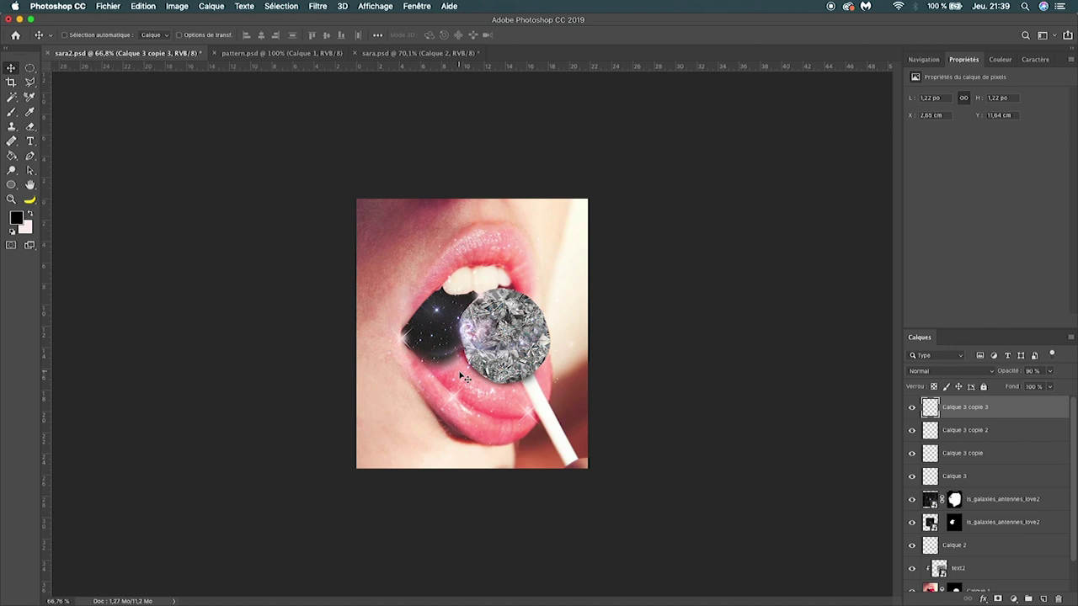
double_click(1013, 410)
click(615, 283)
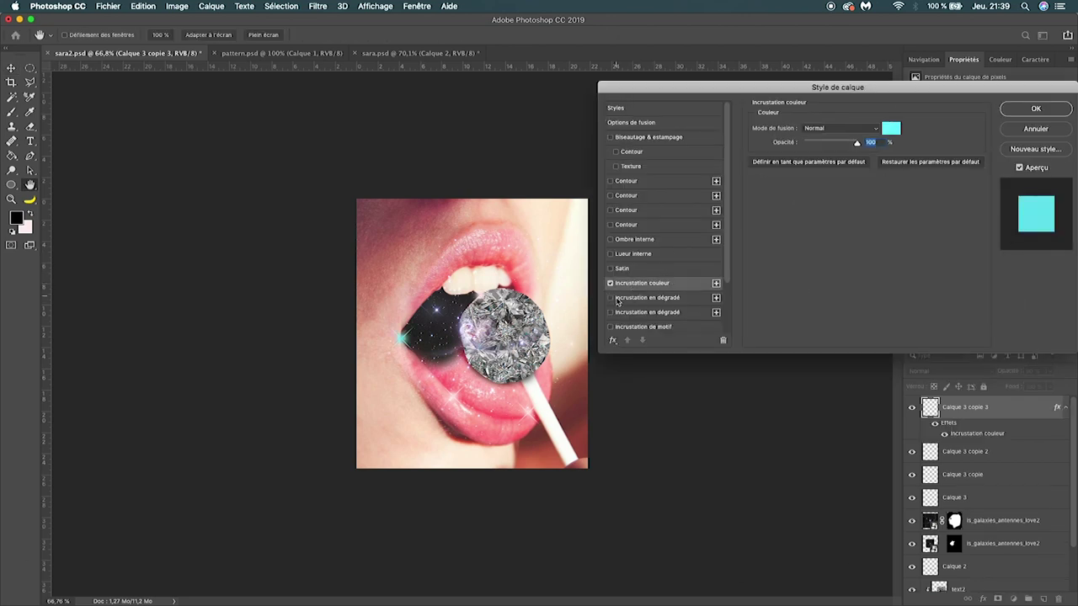
click(893, 129)
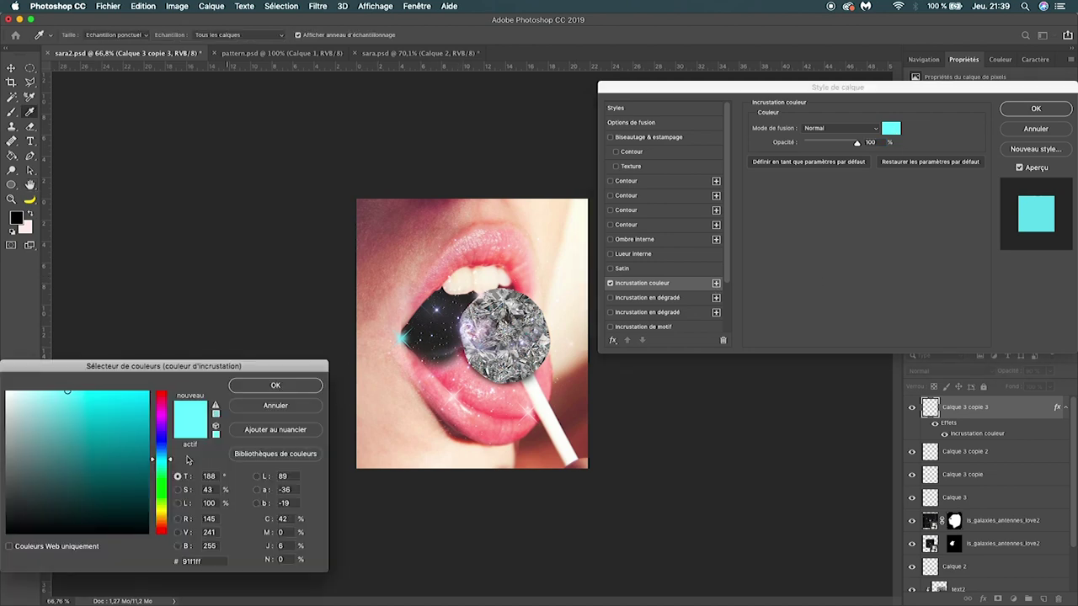
mouse_move(160, 456)
mouse_down()
mouse_move(160, 416)
mouse_move(162, 438)
mouse_up()
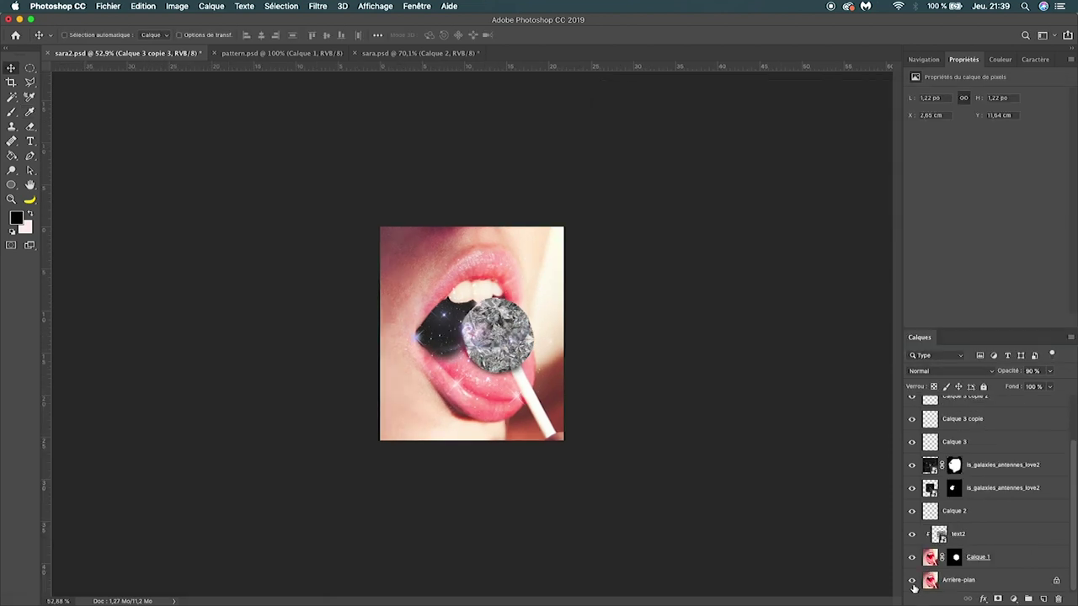
alt+click(912, 581)
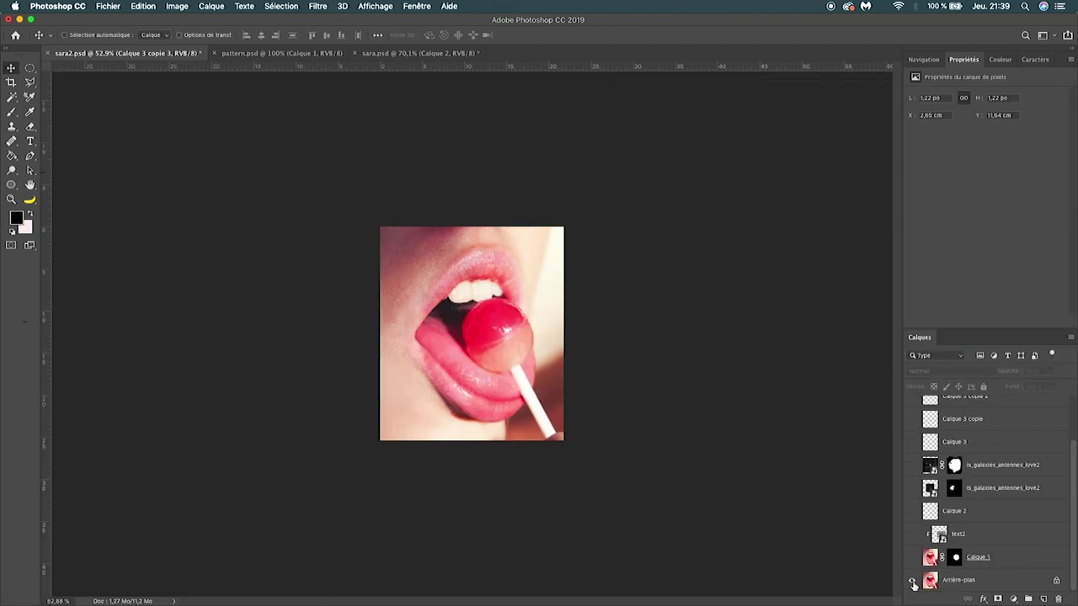
Alt-click the background layer's eye icon to show all layers again.
alt+click(912, 581)
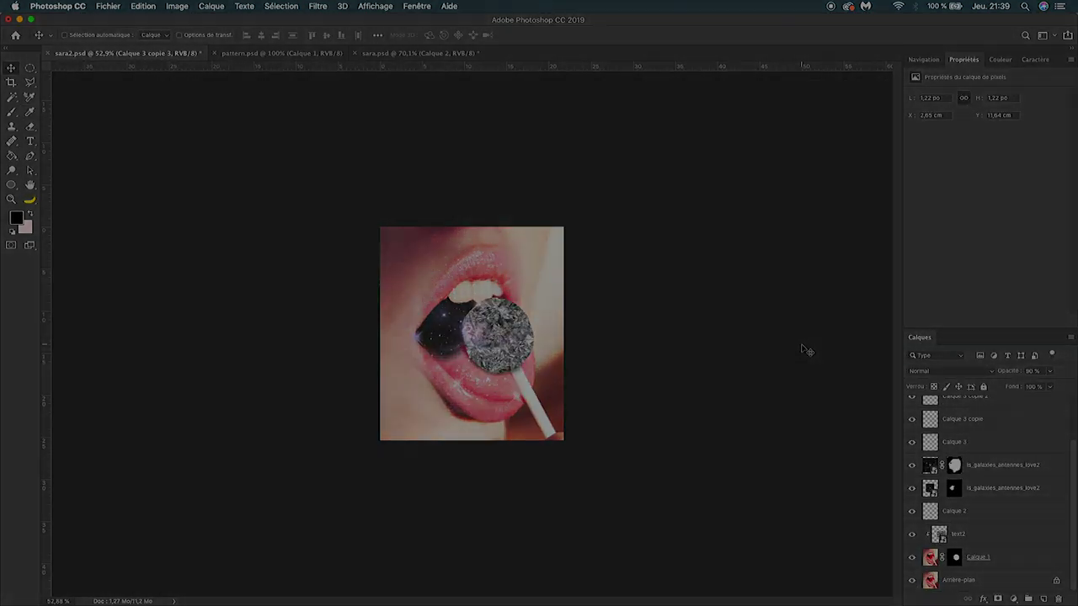